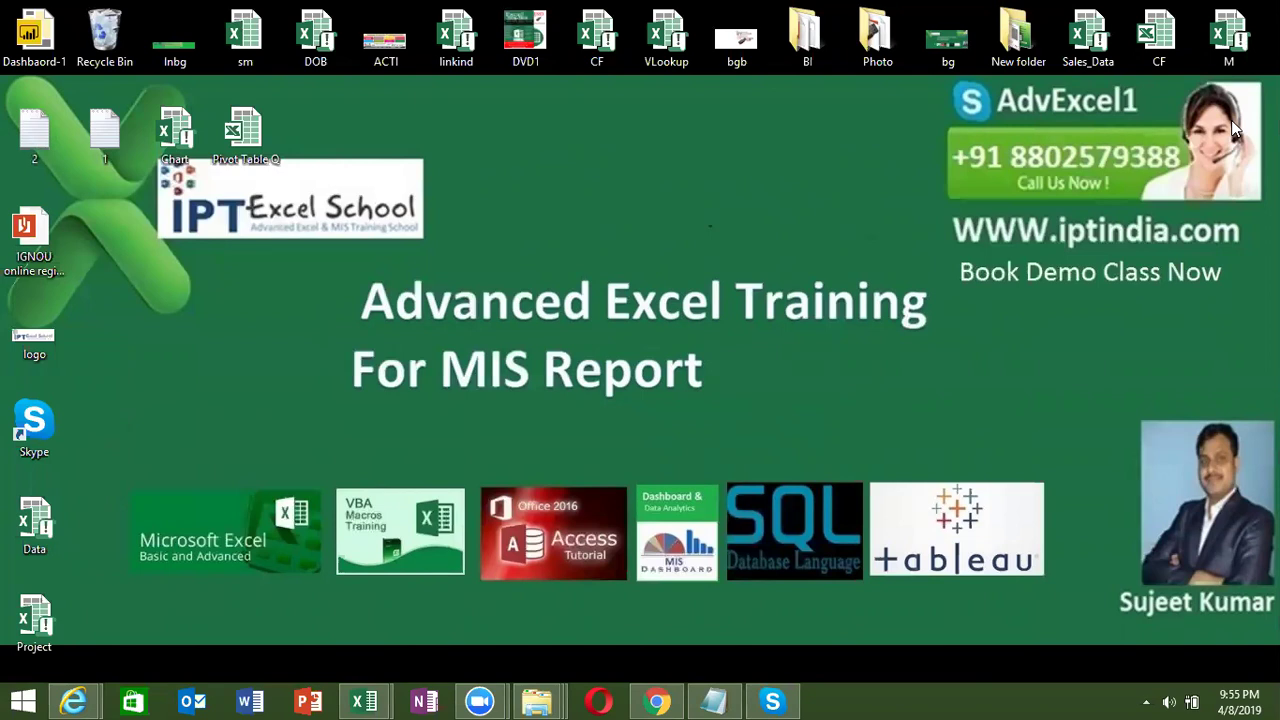
Step: Delete the leftover values in B1:H11 on Sheet1 and collapse the selection to one cell
key(super)
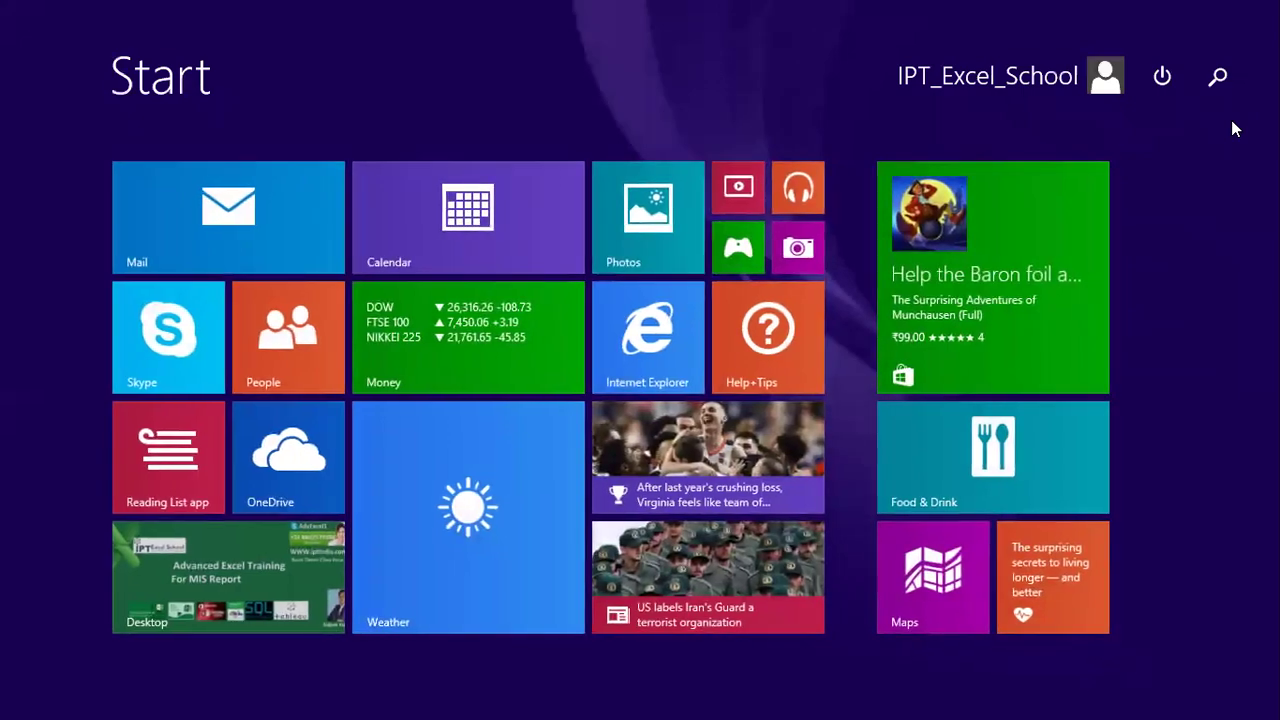
key(super)
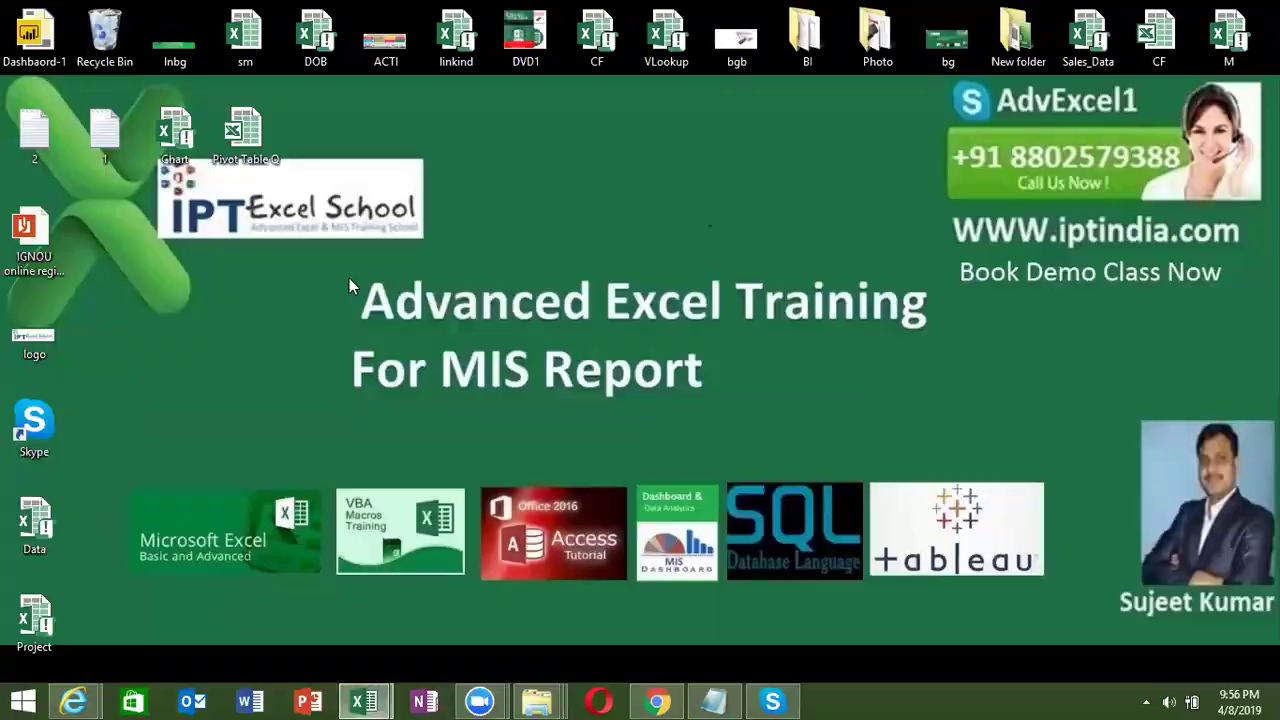
click(457, 236)
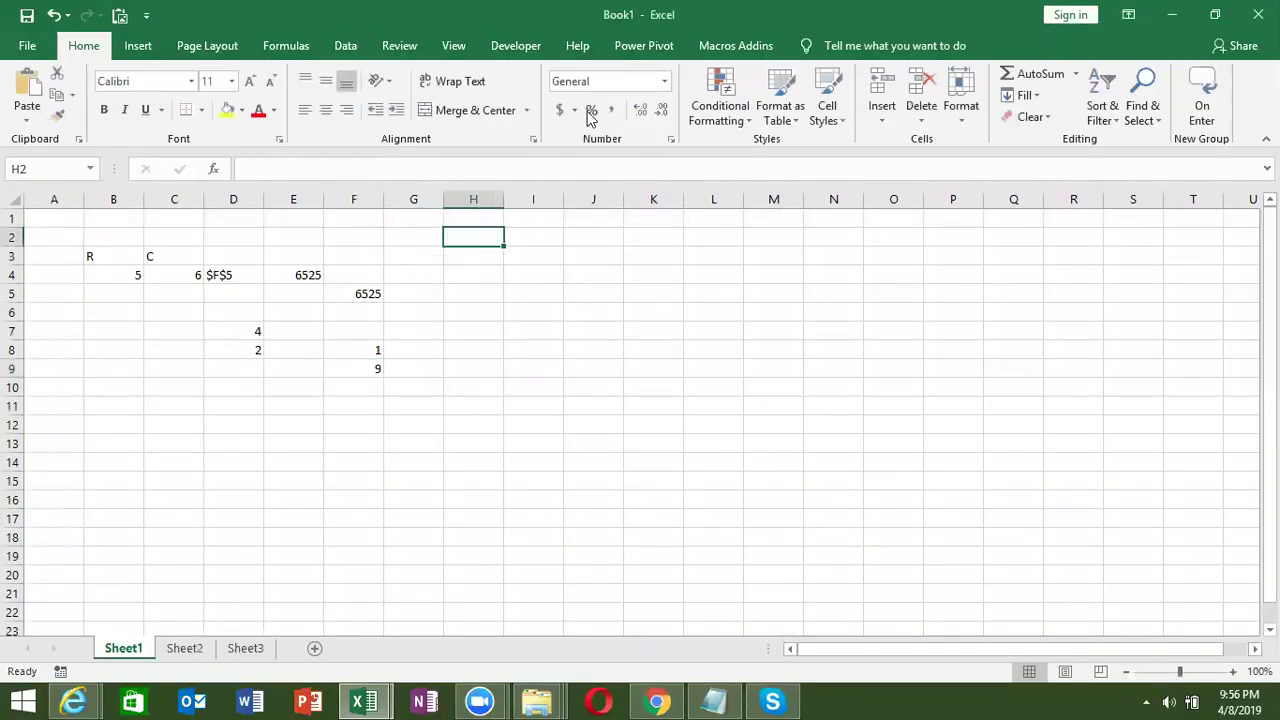
drag(473, 405, 90, 207)
key(Delete)
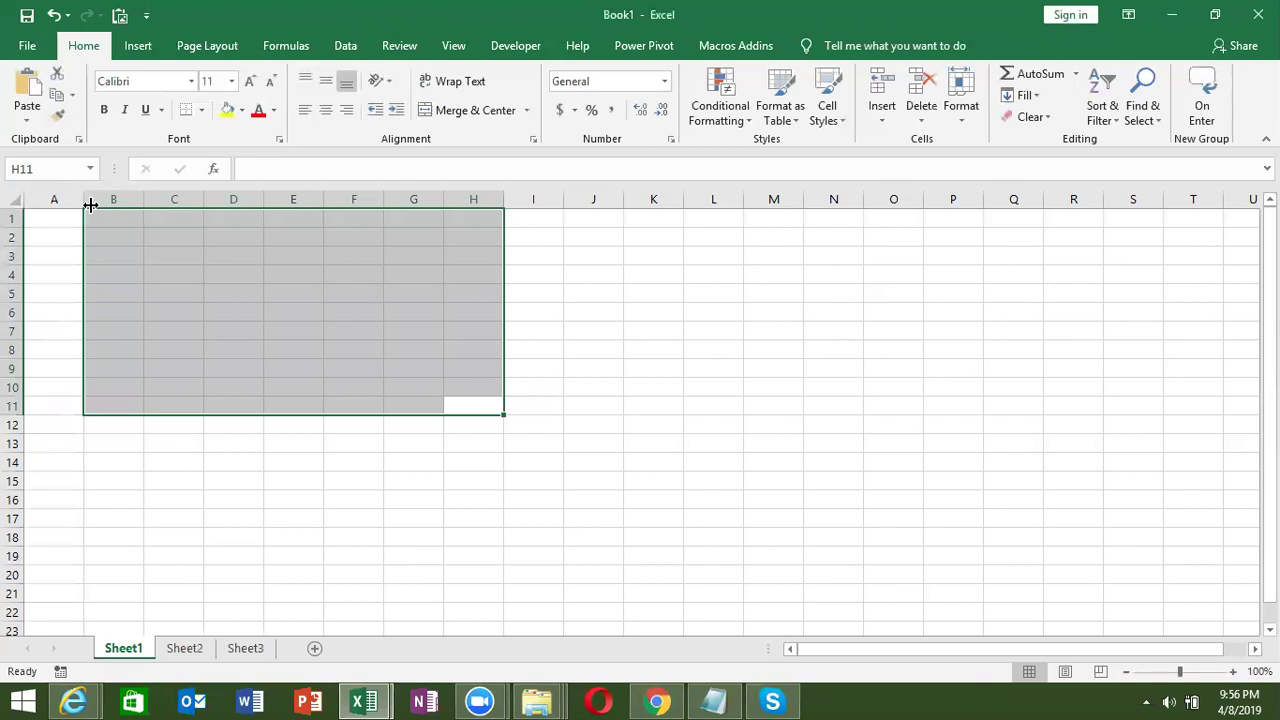
key(Down)
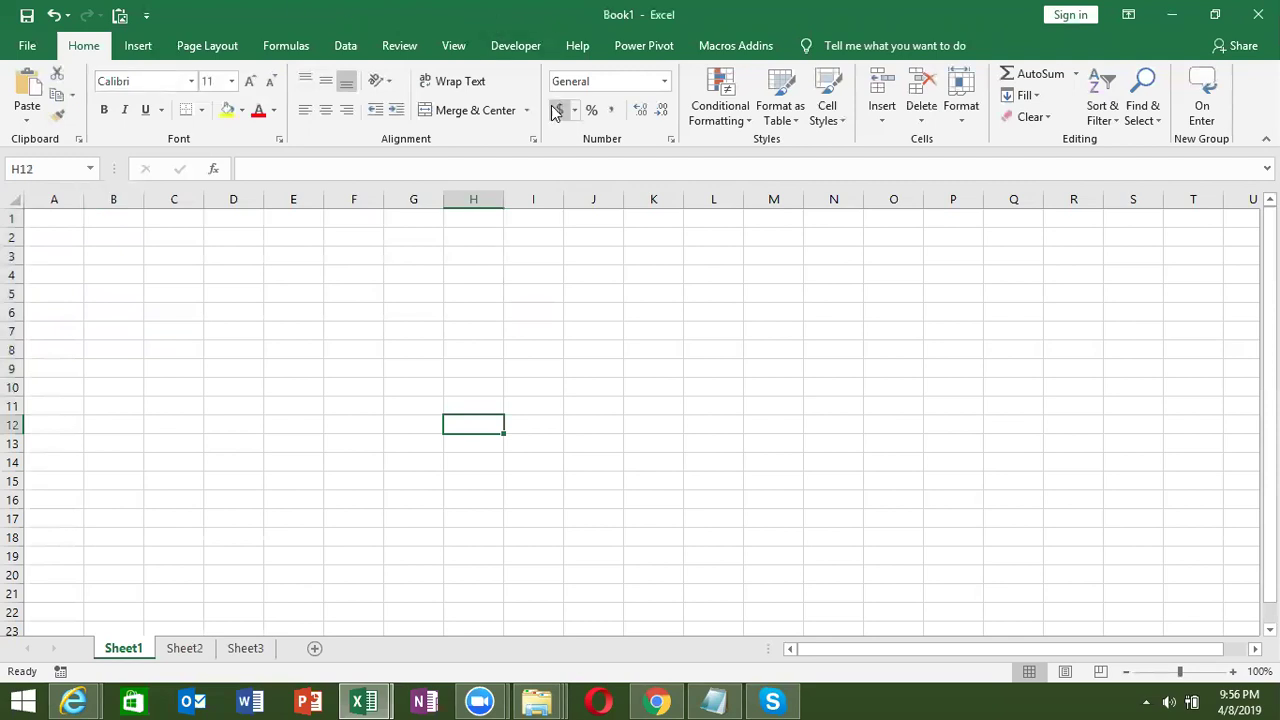
Step: Record Macro1 entering 'Name' in cell C1, stop recording, and open the Macros list
click(529, 50)
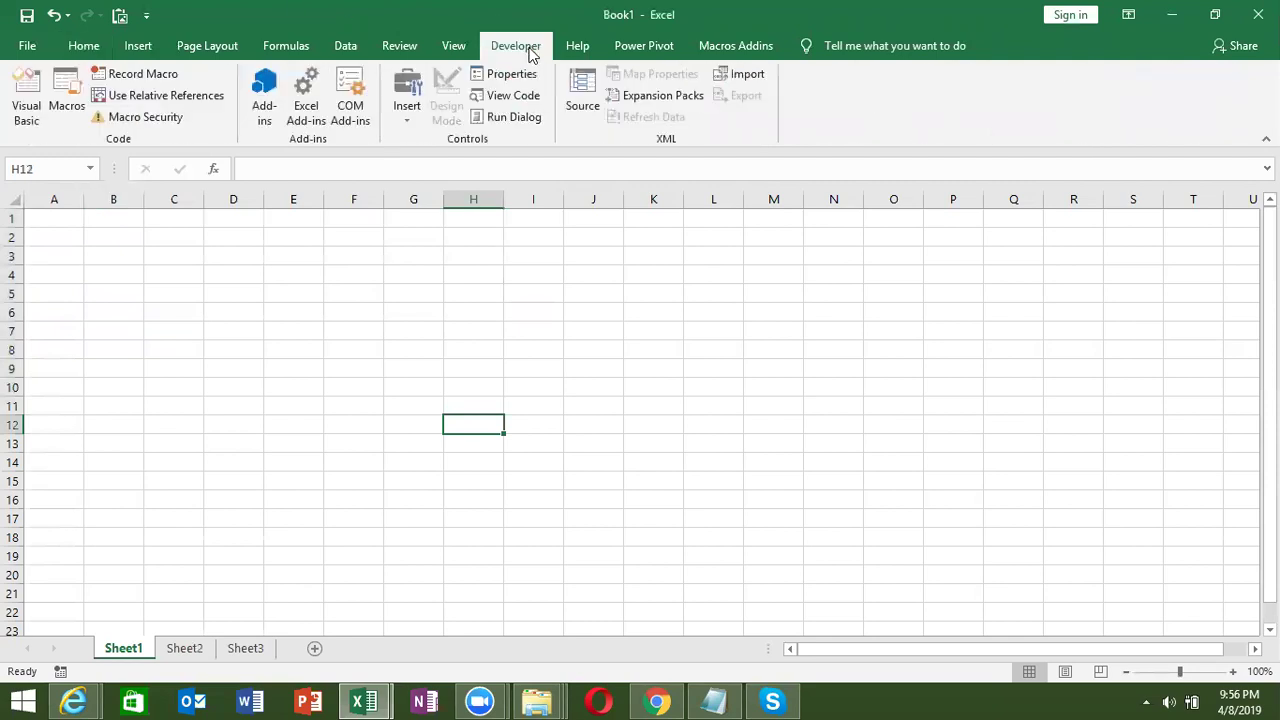
click(150, 75)
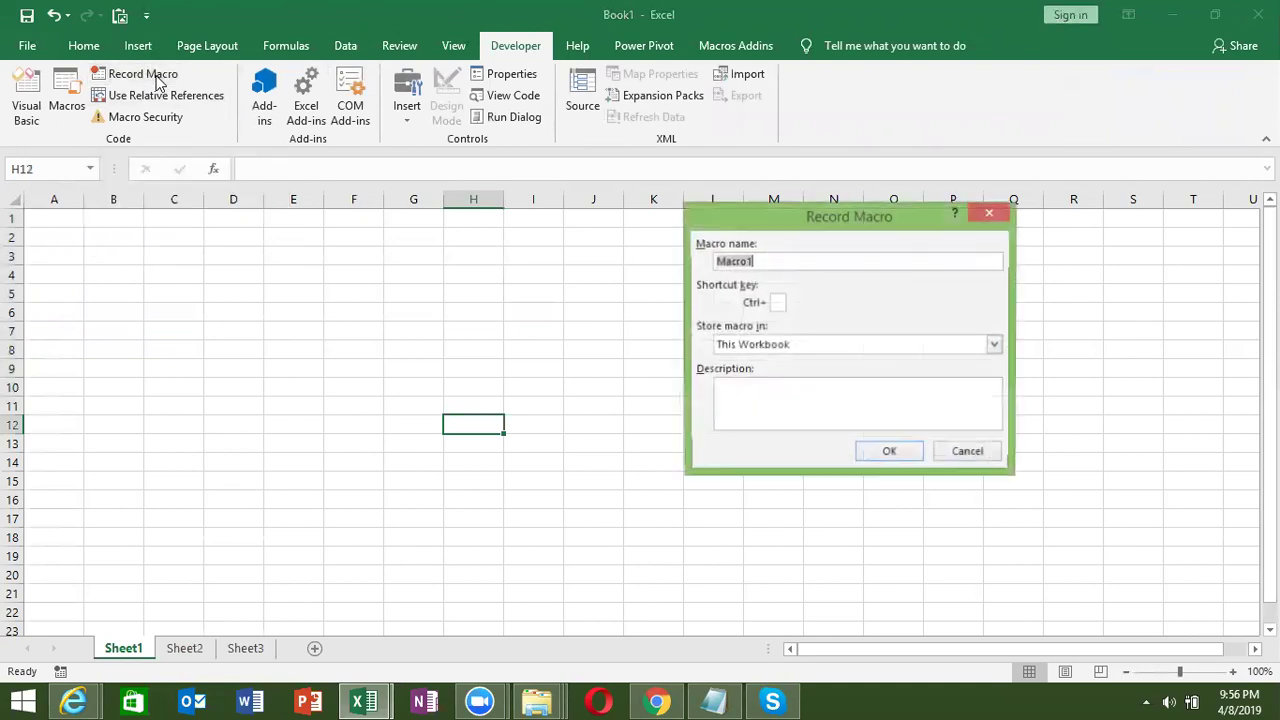
click(888, 453)
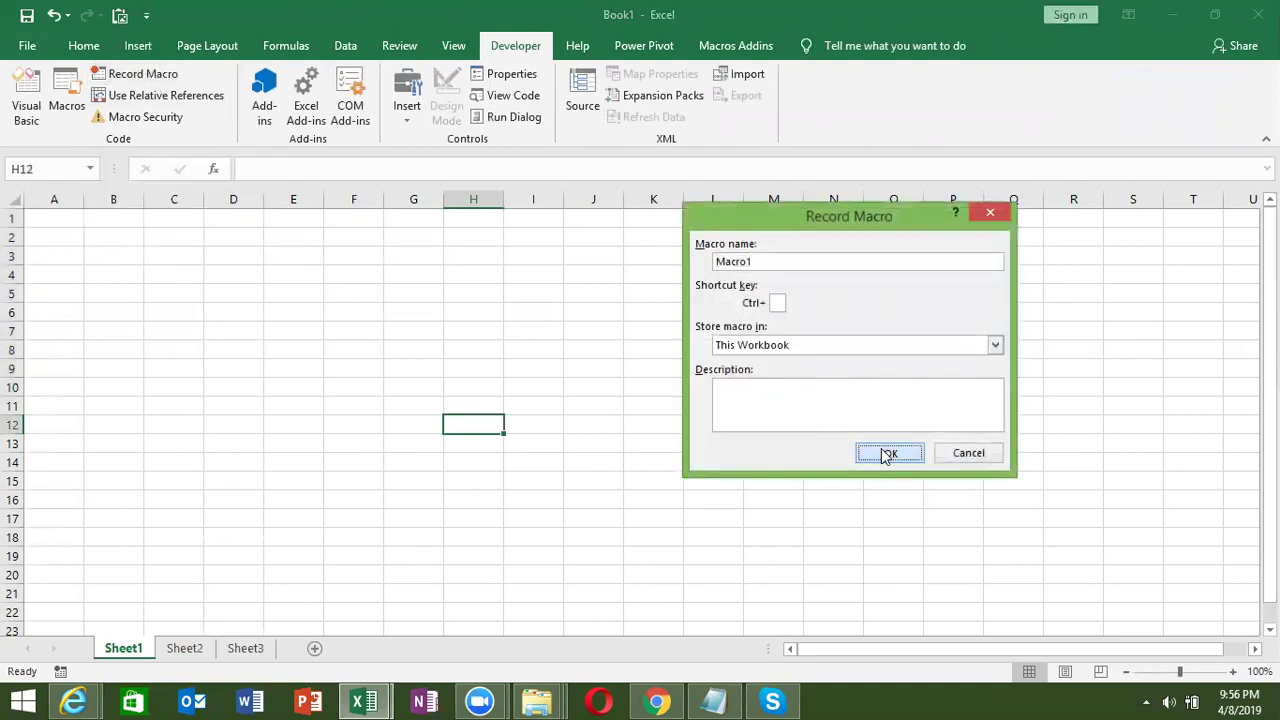
click(150, 222)
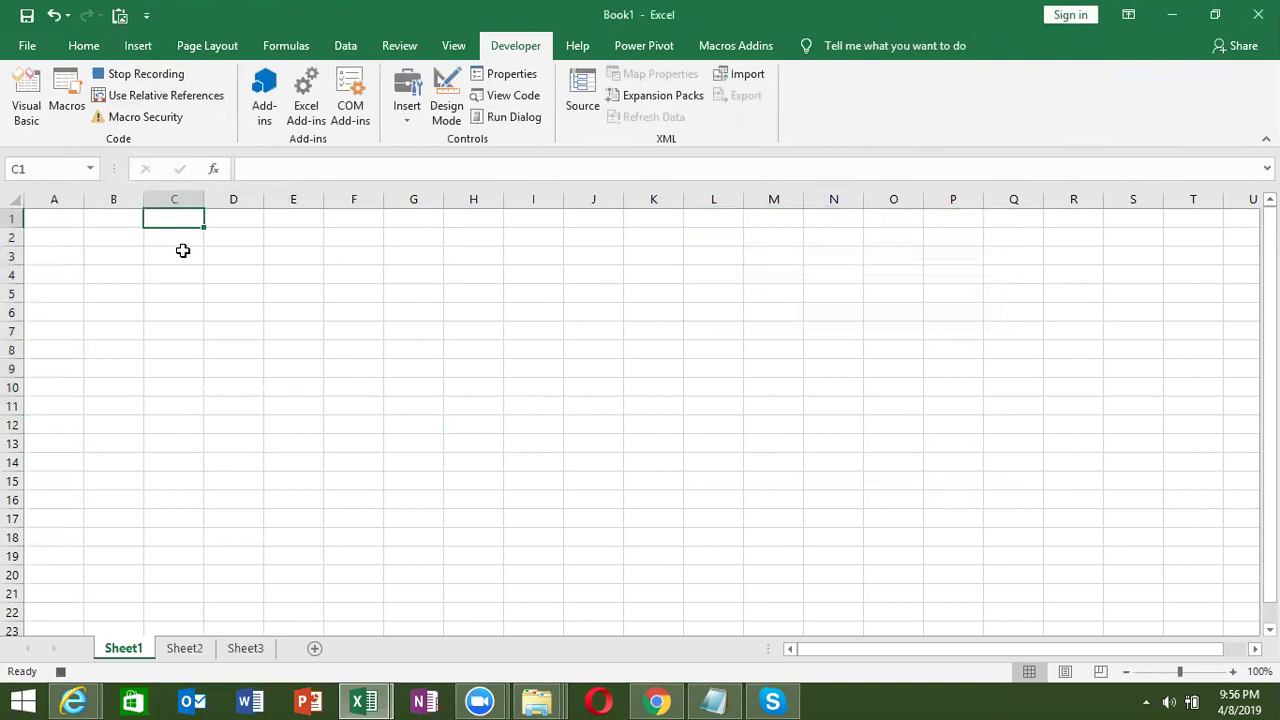
text(Name)
key(Return)
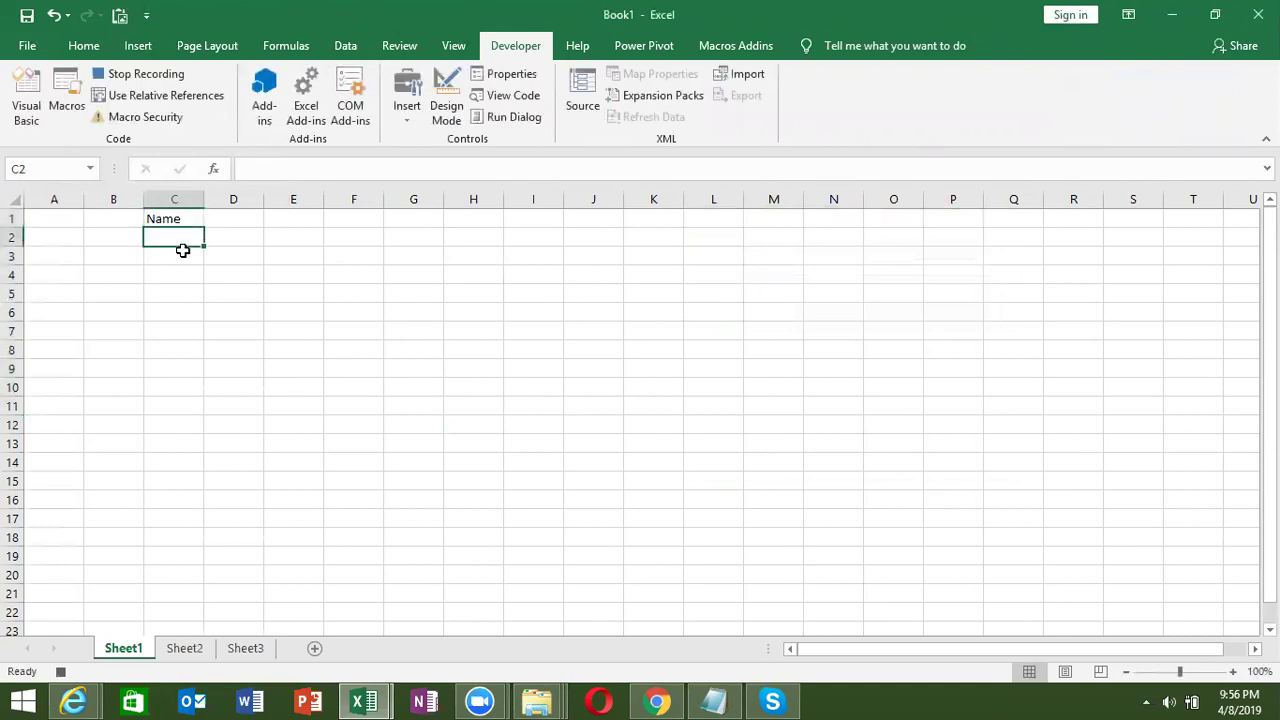
click(60, 671)
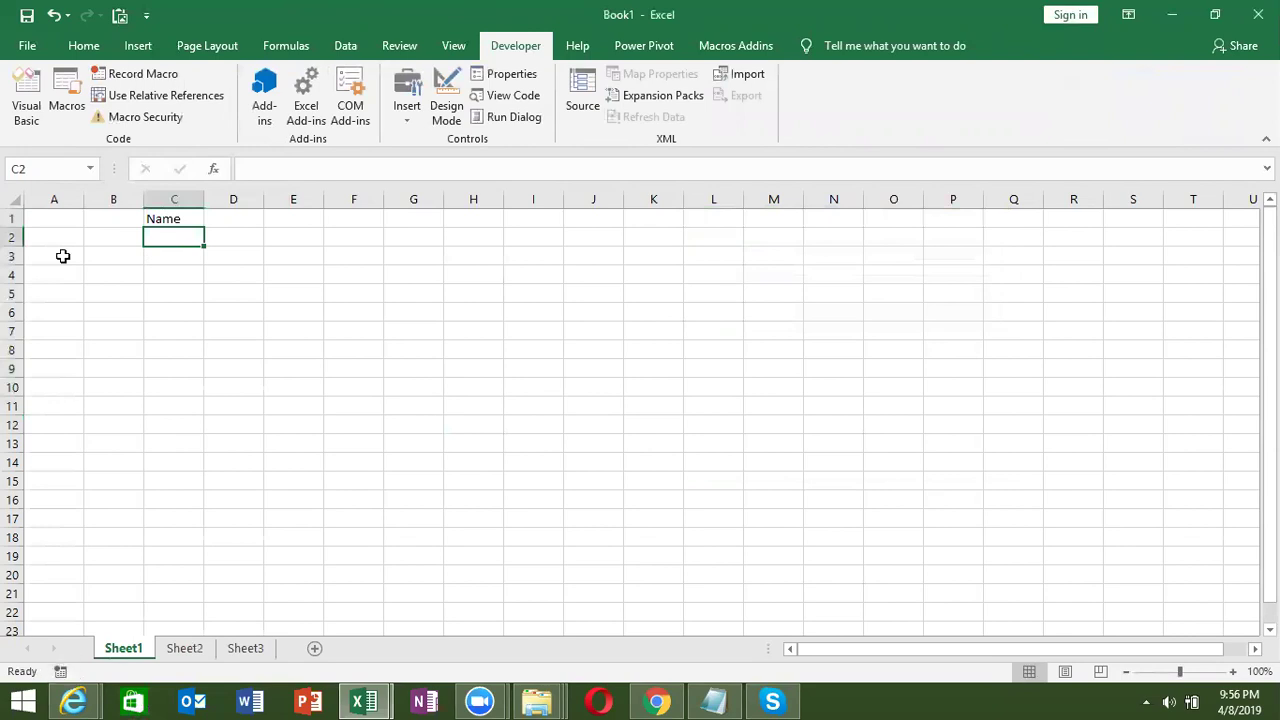
click(72, 122)
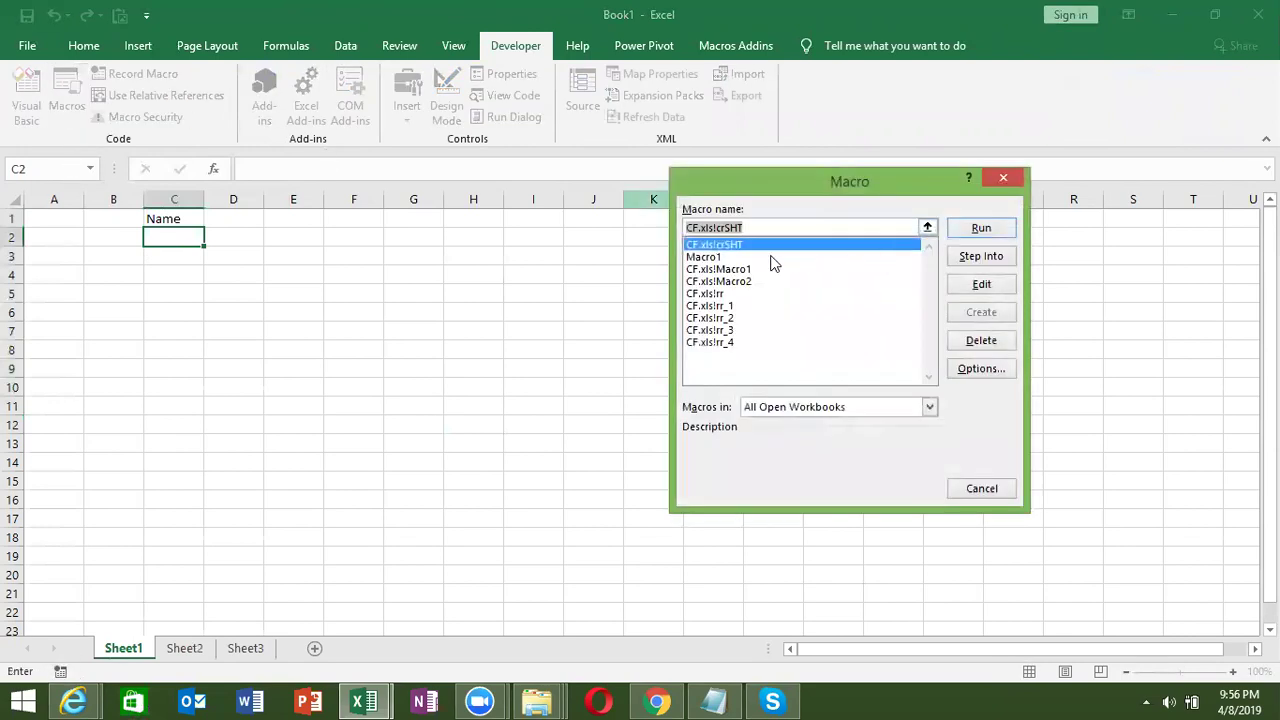
Step: Open Macro1's code in a maximized VBA editor and place the cursor below End Sub
click(773, 257)
click(967, 288)
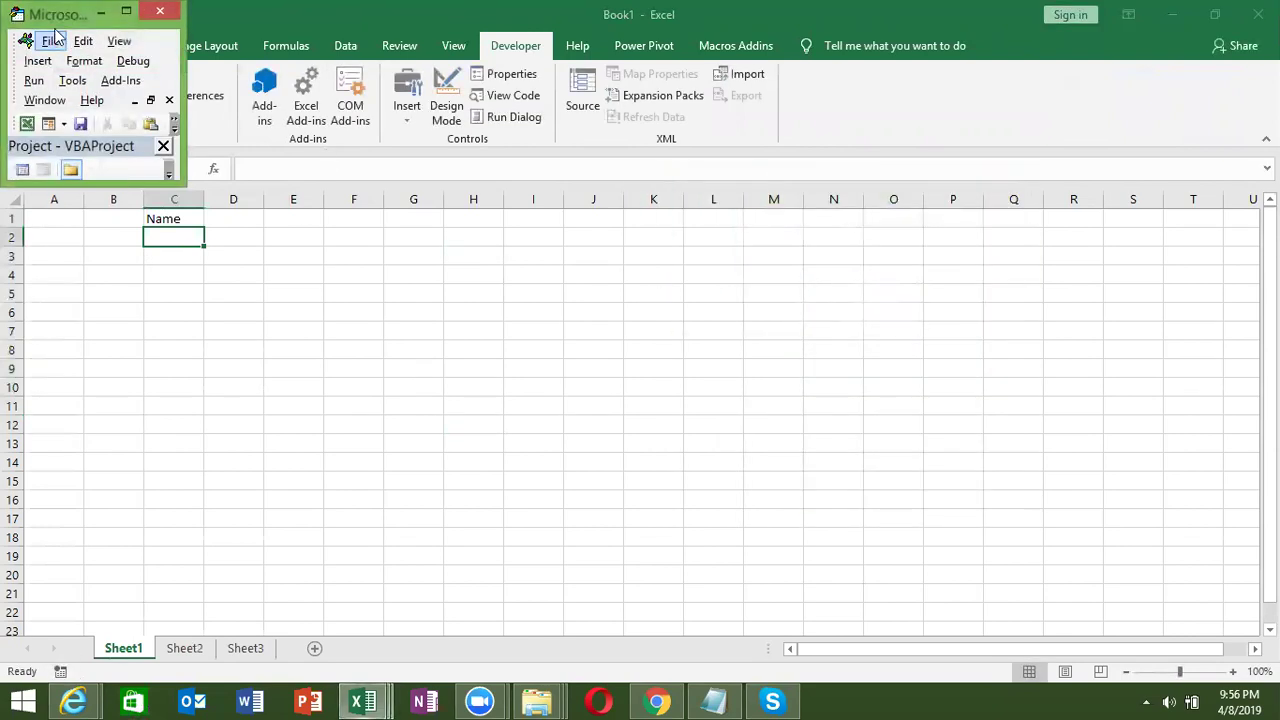
click(126, 12)
click(360, 300)
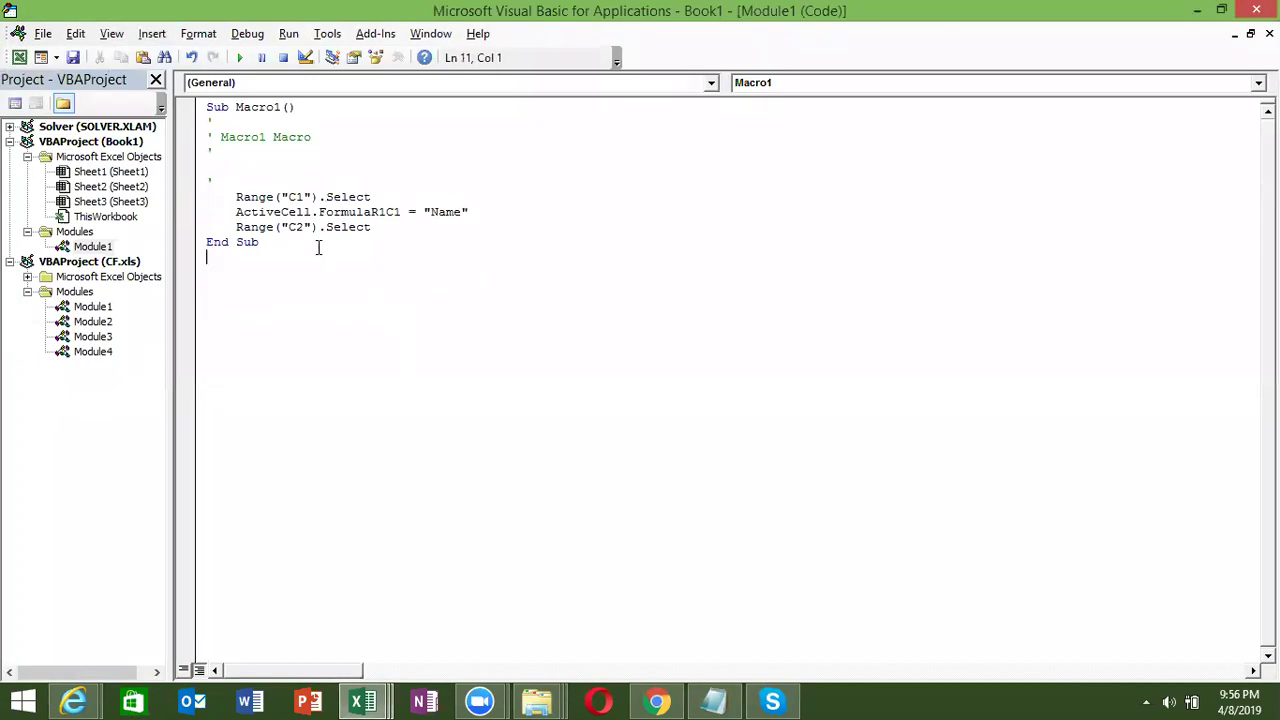
drag(221, 197, 479, 233)
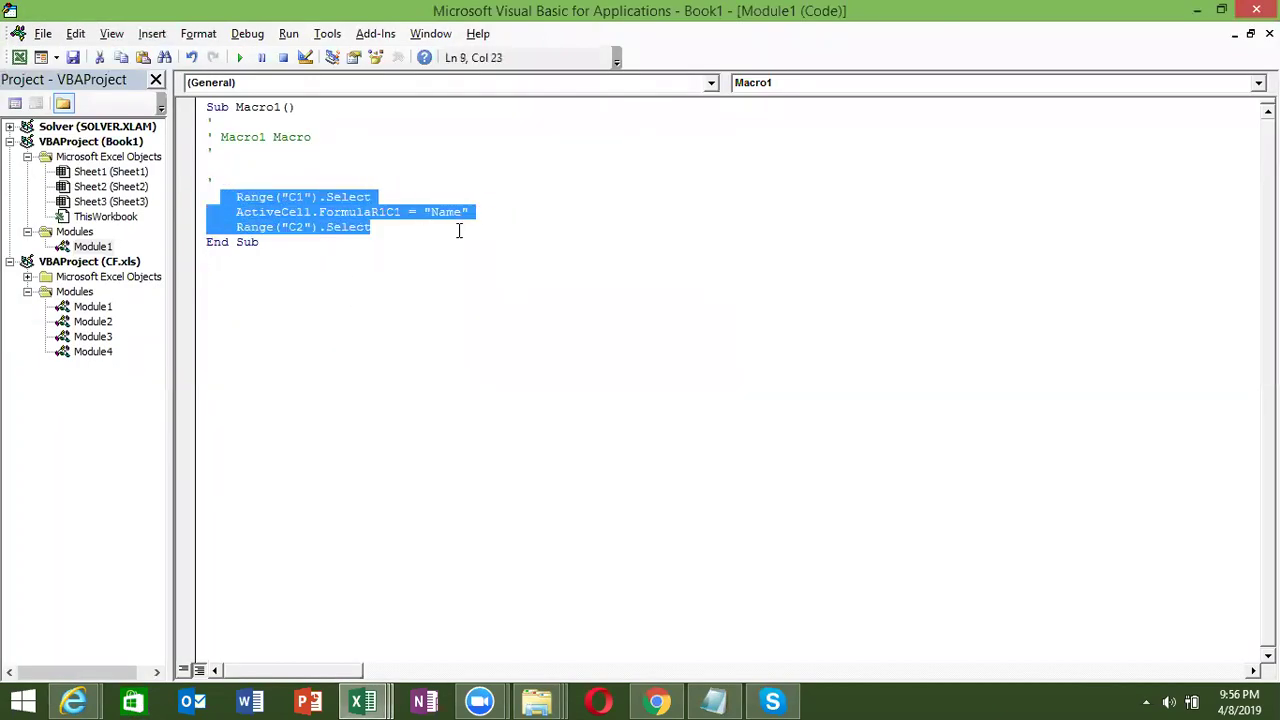
click(397, 289)
Step: Write a new procedure Sub mm() containing Range("A1").Value = "Name"
key(Return)
text(sub )
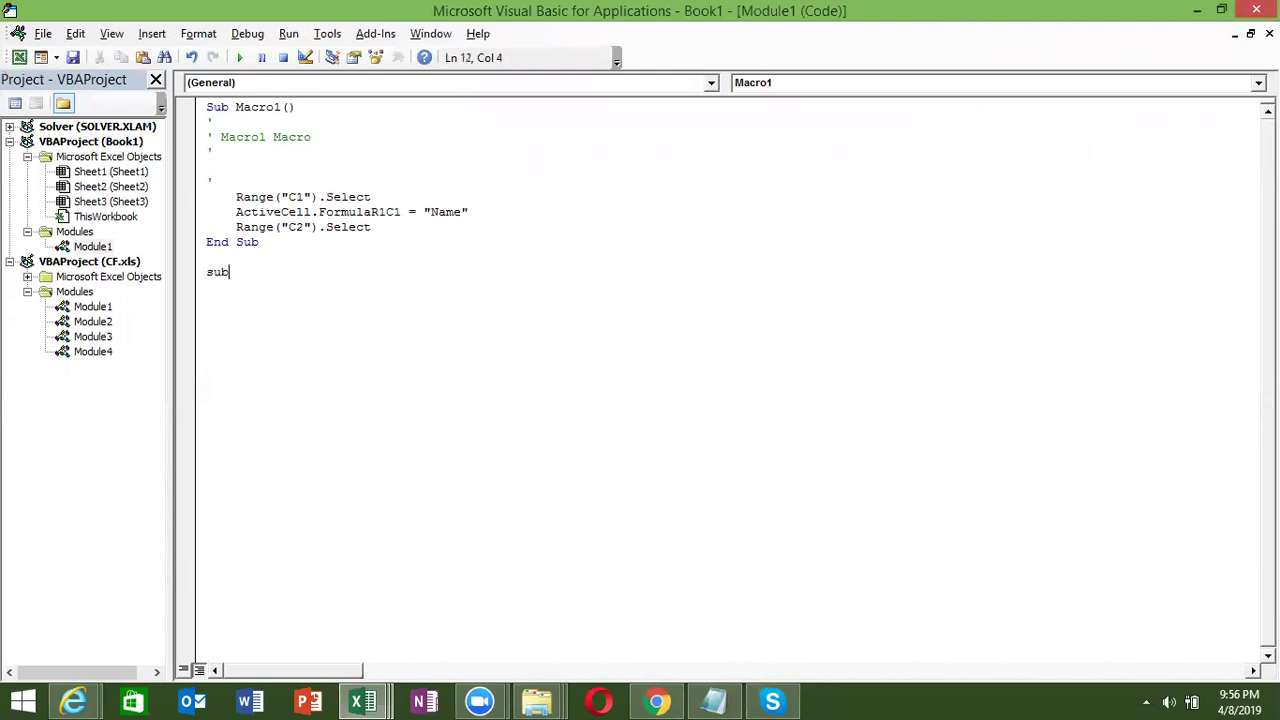
text(mm())
key(Return)
text(range(")
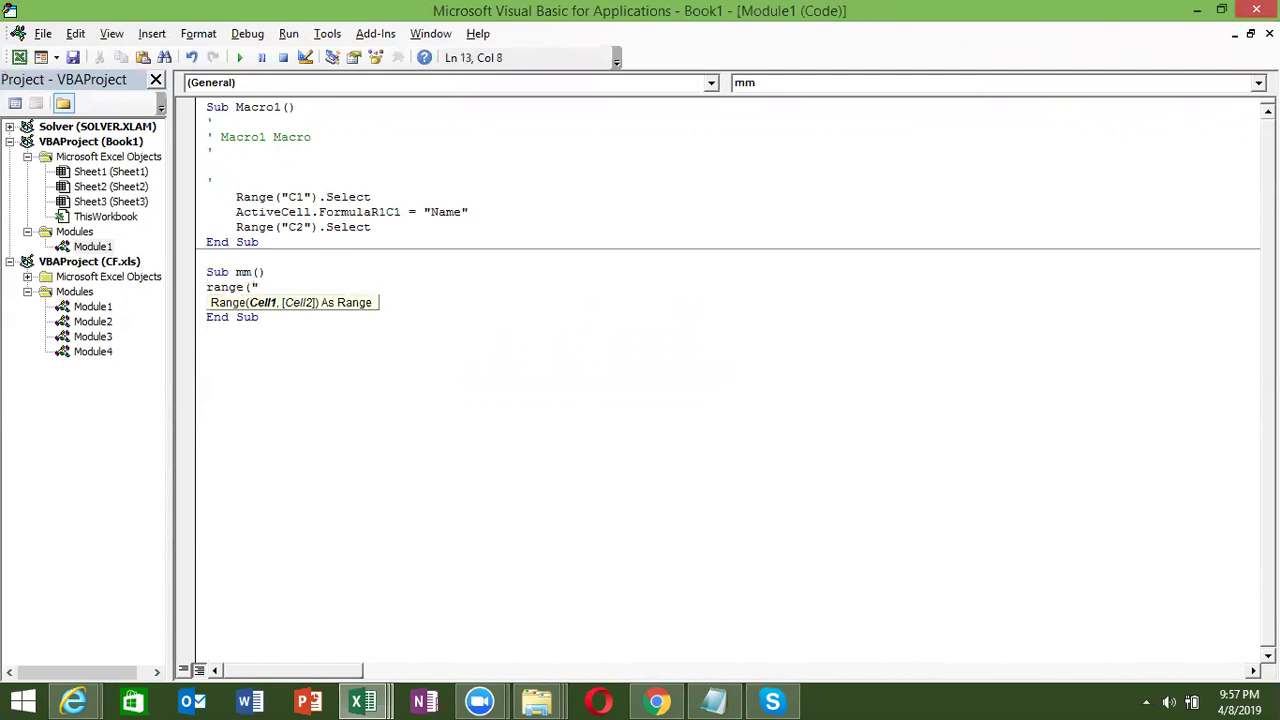
text(A1")
text().v)
key(Tab)
text(= "Name")
key(Return)
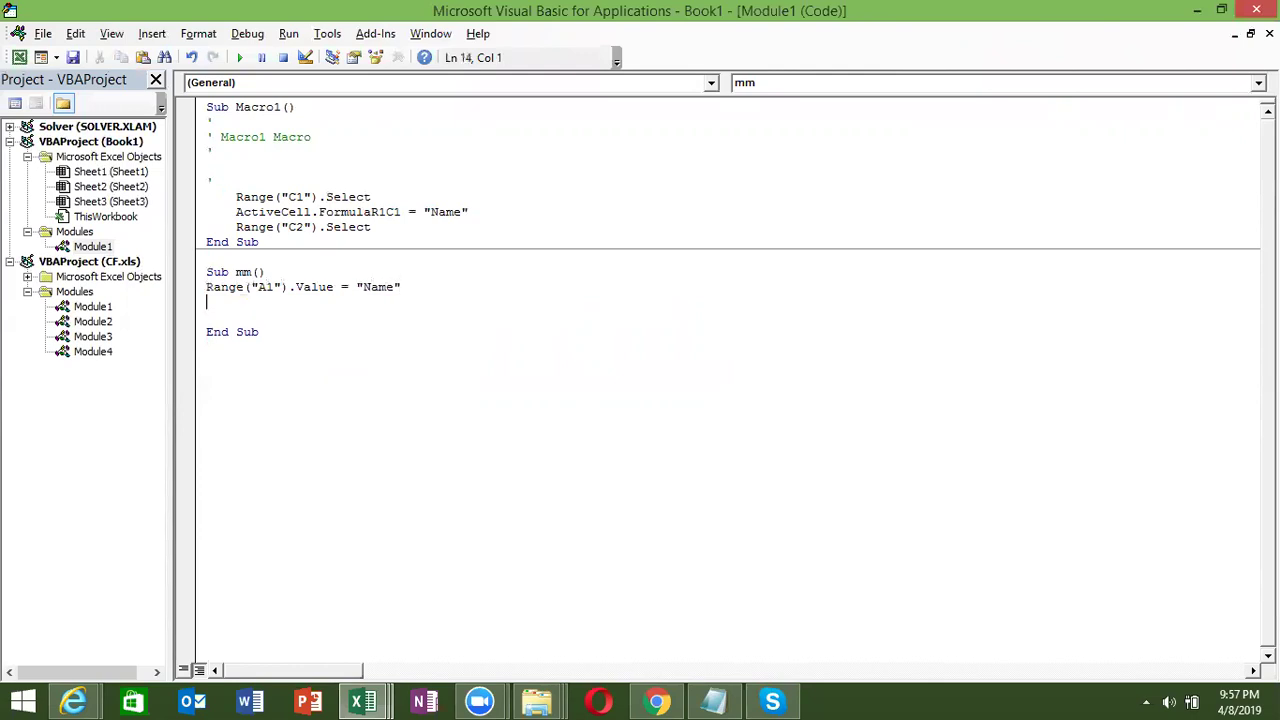
Step: Insert a blank line above the Range line in mm and compare it with Macro1's recorded code
click(206, 287)
key(Return)
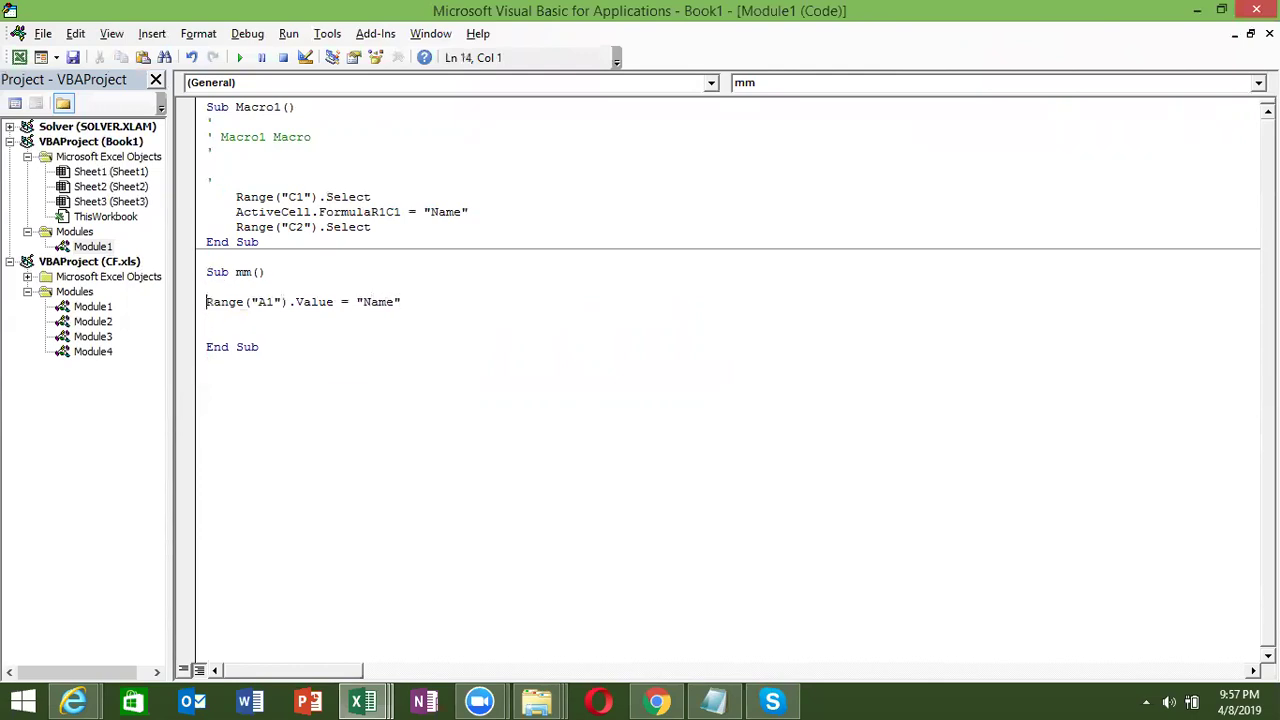
key(Up)
key(Up)
key(Up)
key(Up)
key(Up)
key(Up)
key(Up)
key(Right)
key(Right)
key(Right)
key(shift+Down)
key(shift+Down)
key(shift+Down)
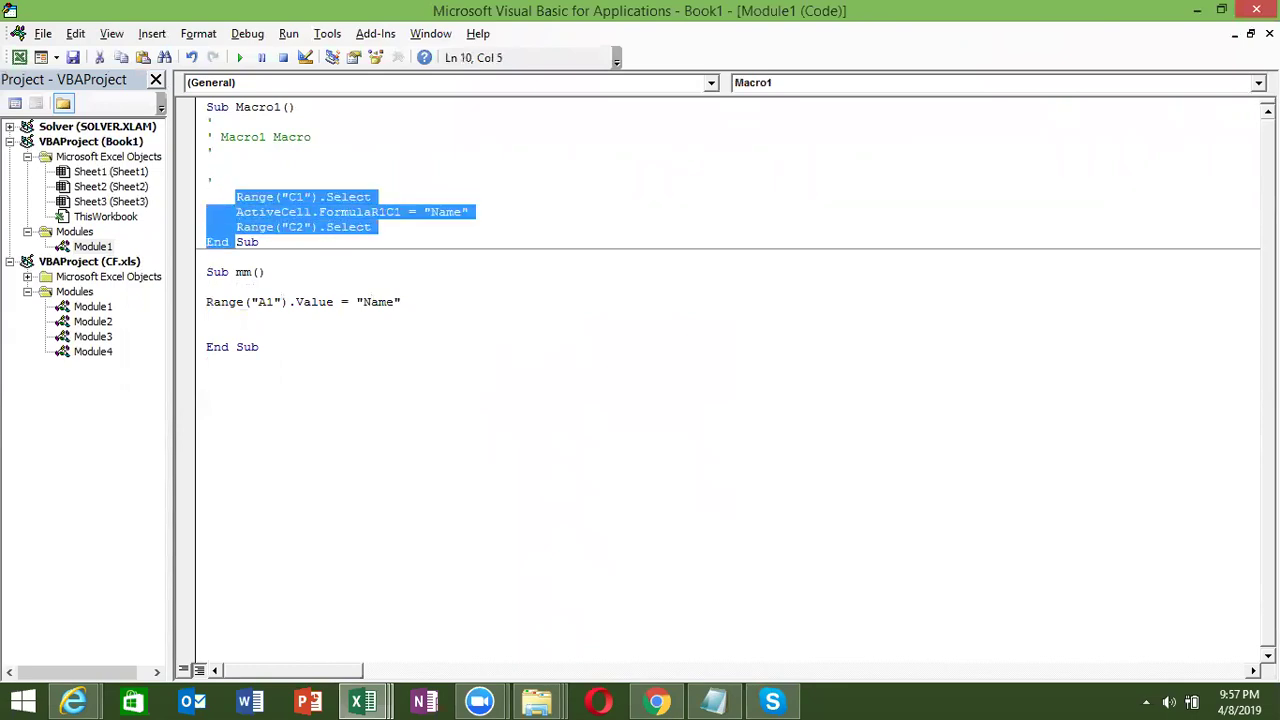
key(Down)
key(Down)
key(Down)
key(Down)
key(Down)
key(Left)
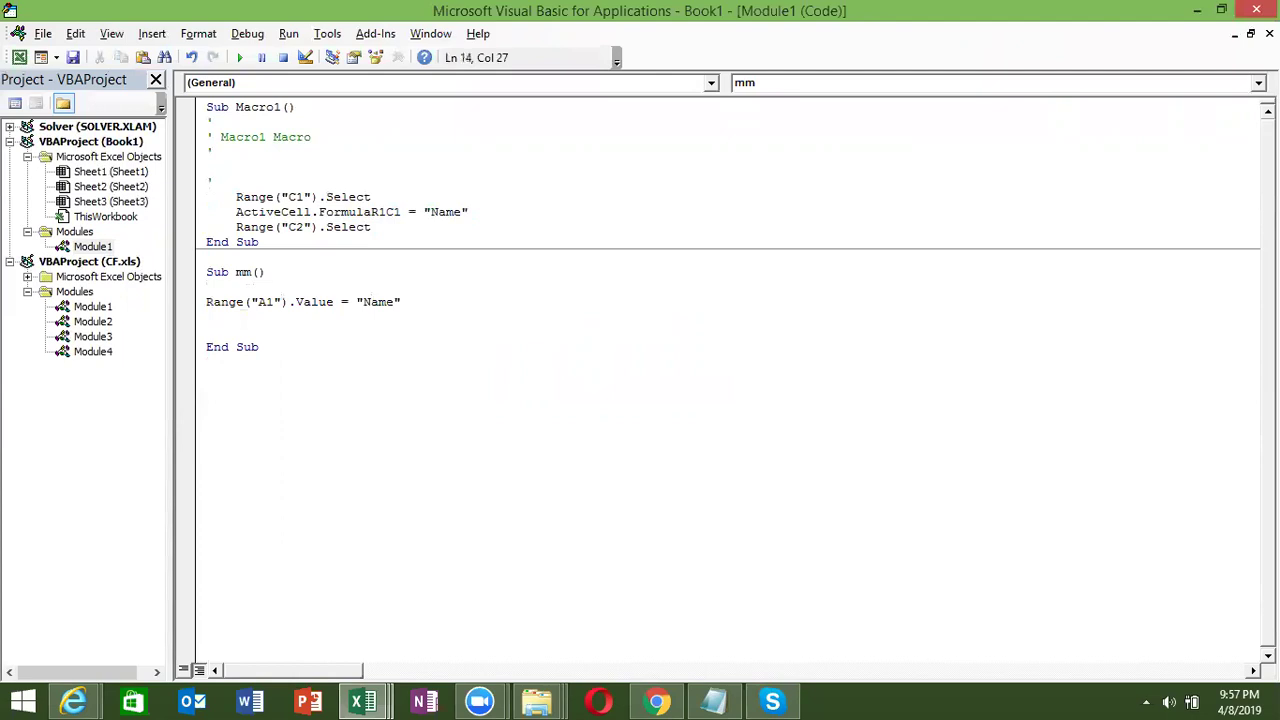
key(Up)
key(Left)
key(Down)
key(Down)
key(End)
Step: Switch between Excel and the VBA editor and return to Macro1's Range("C1") line
key(Up)
key(Up)
key(Up)
key(Up)
key(Up)
key(Up)
key(Up)
key(Up)
key(Up)
key(Up)
key(Down)
key(Down)
key(alt+F11)
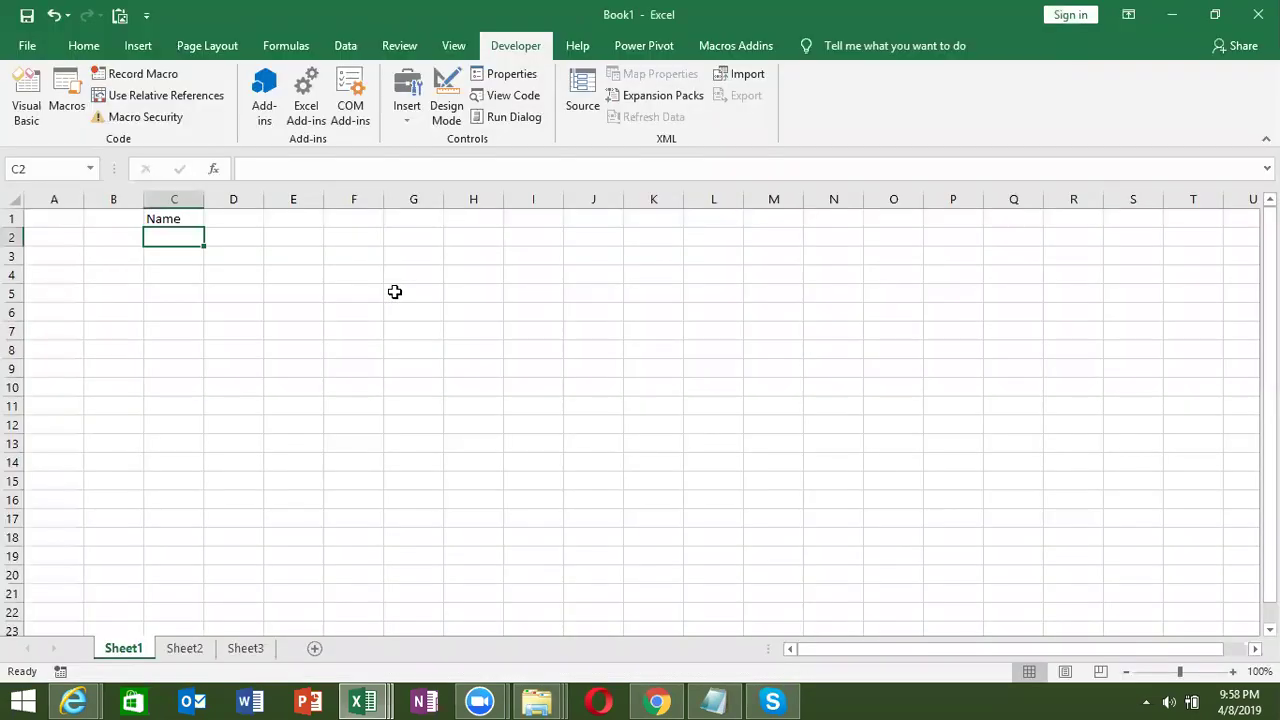
key(alt+F11)
key(Down)
key(Down)
key(Down)
key(Up)
key(Up)
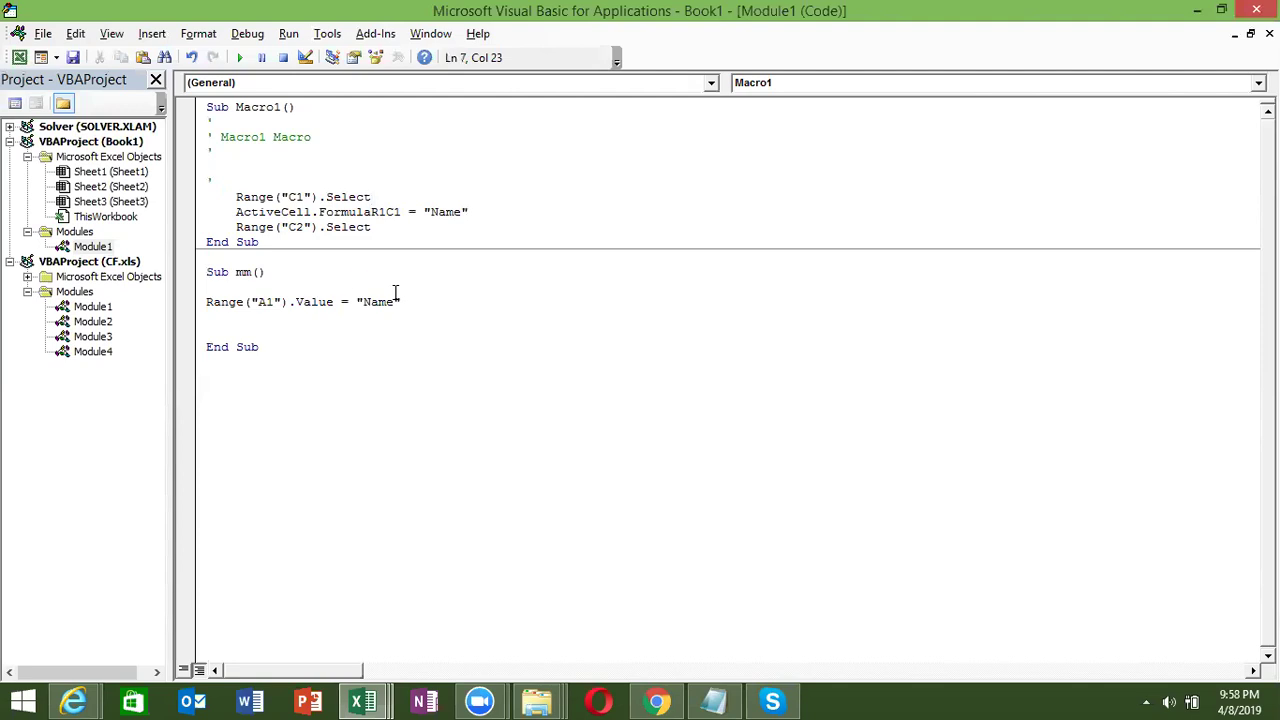
Step: Close Book1 without saving its changes
key(alt+F11)
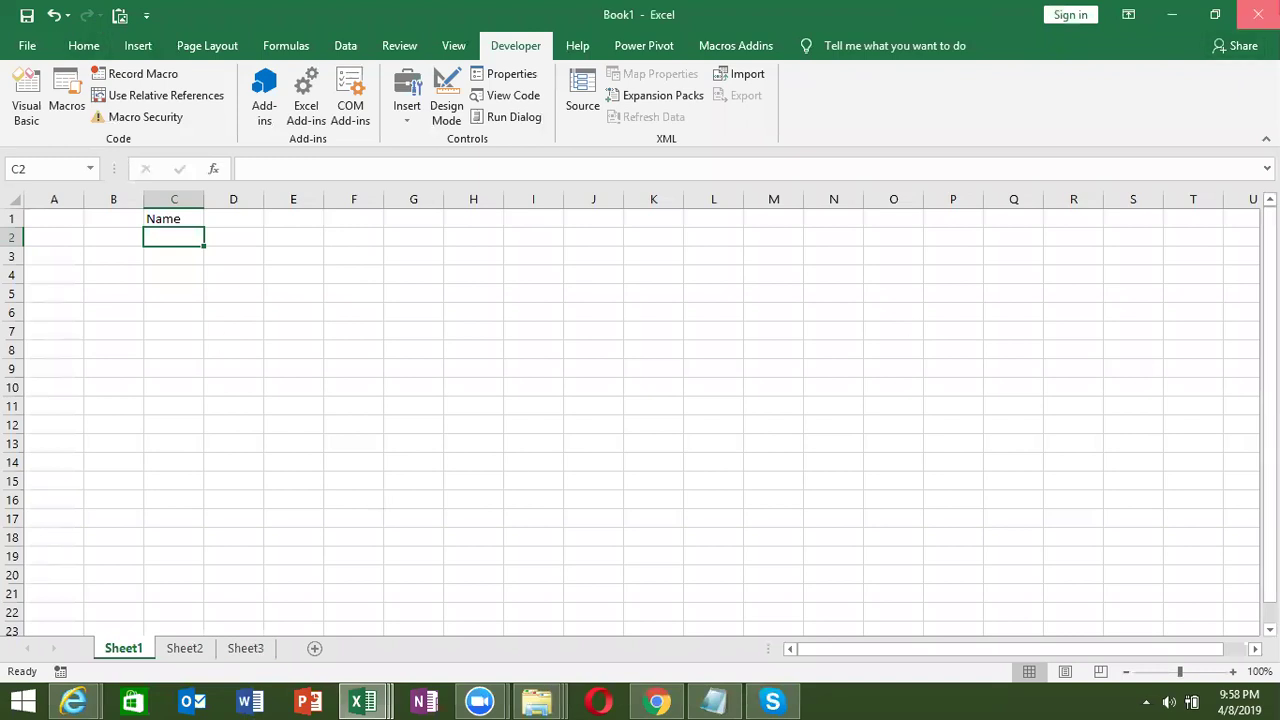
click(1257, 14)
click(628, 386)
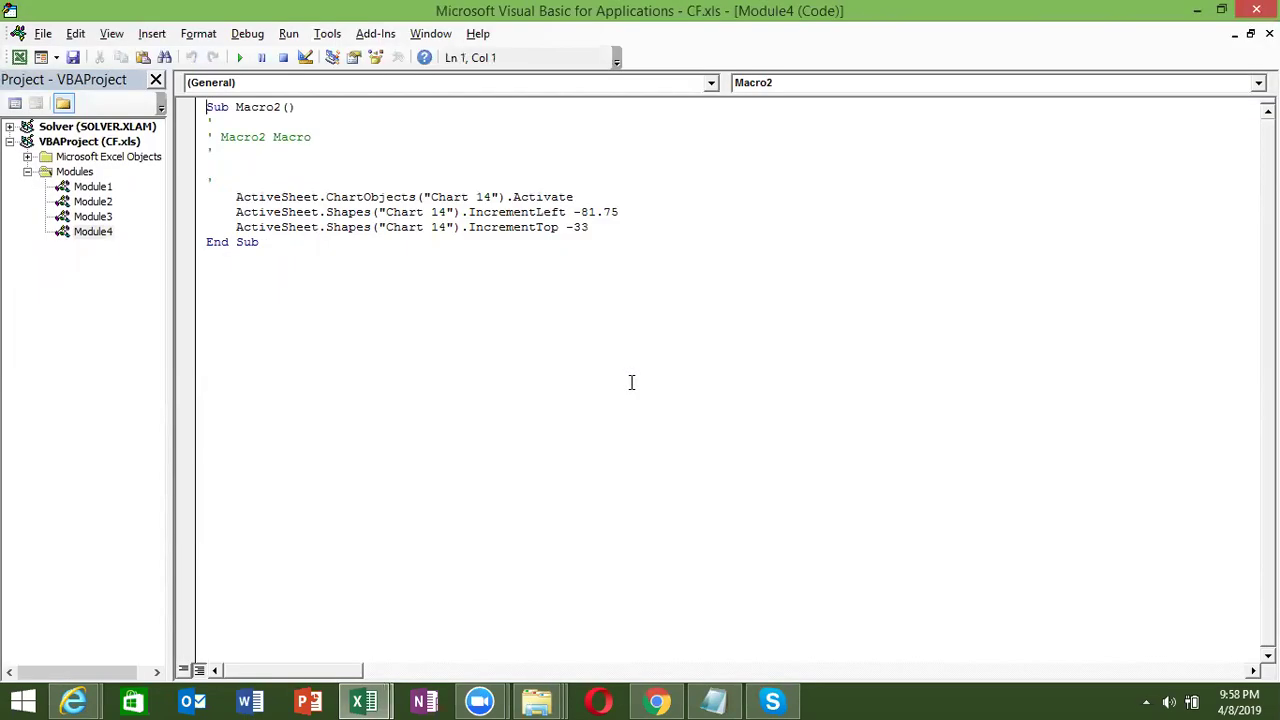
Step: On CF's Data sheet, check the table extent A1:M and clear the helper values in column N
click(1197, 10)
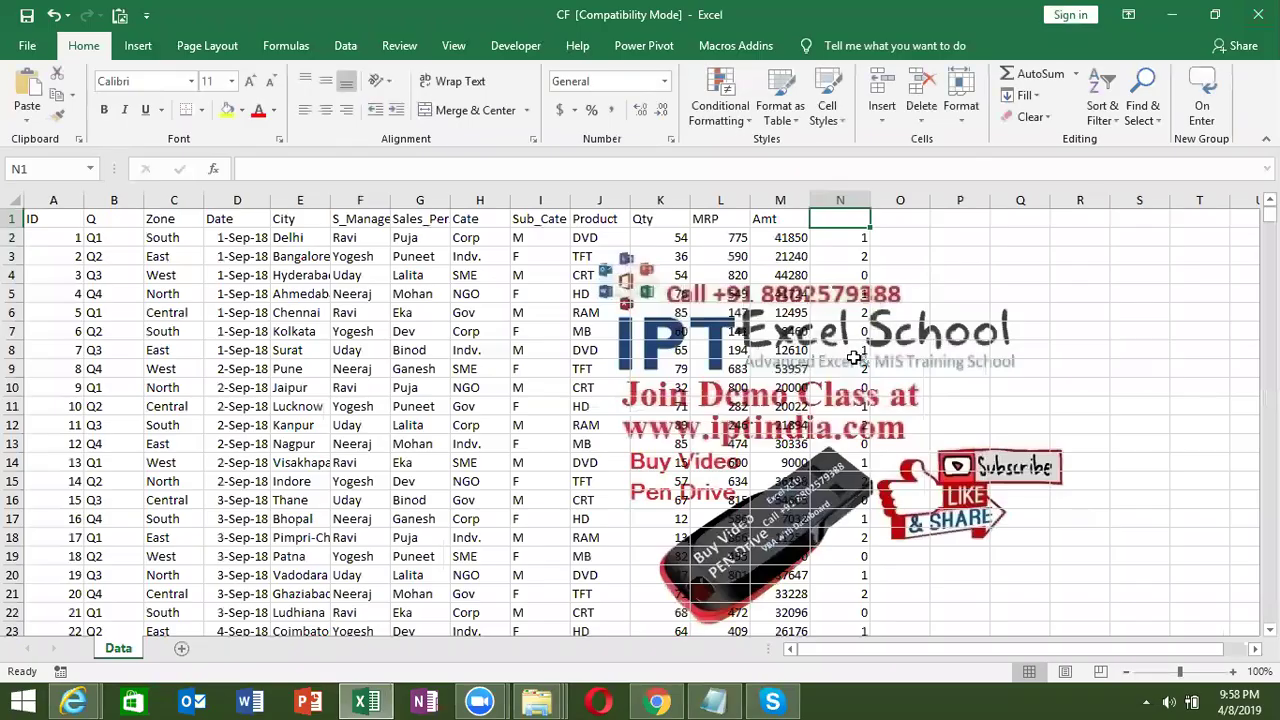
mouse_move(34, 218)
mouse_down()
mouse_move(124, 256)
mouse_move(60, 220)
mouse_up()
click(124, 256)
key(Up)
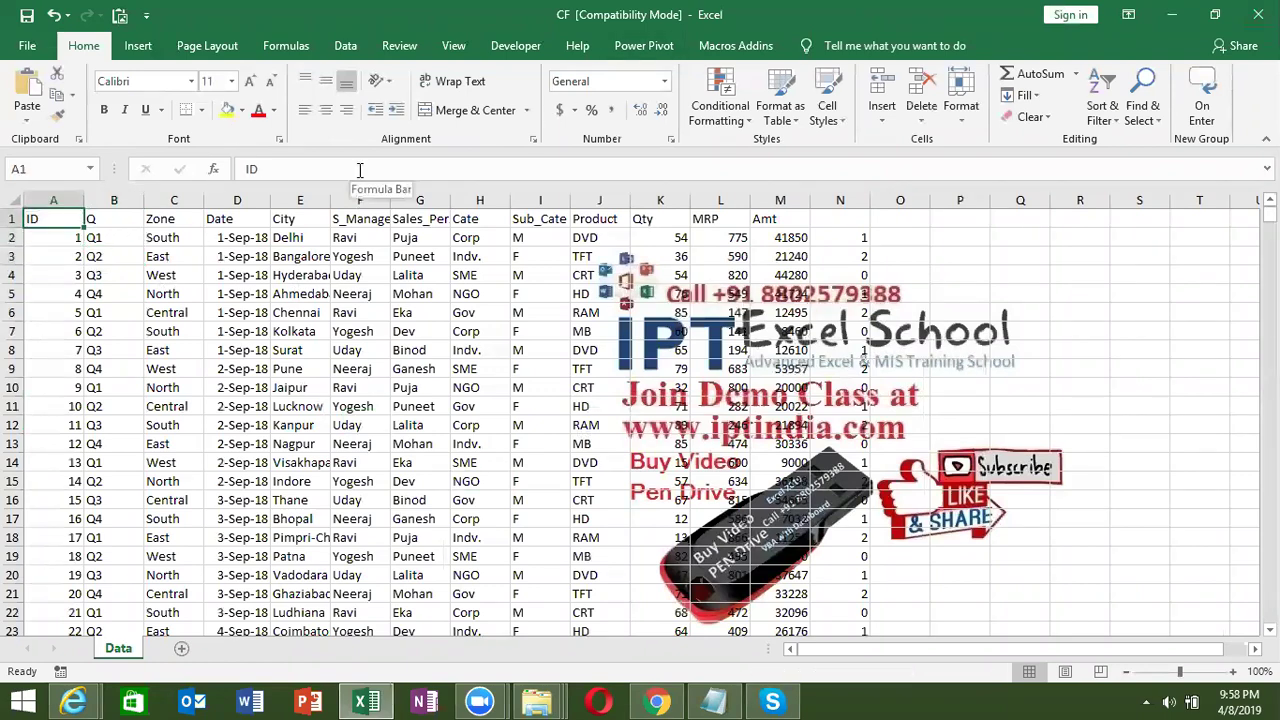
key(ctrl+shift+Right)
key(ctrl+shift+Down)
key(ctrl+Home)
key(ctrl+Right)
key(Right)
key(ctrl+space)
key(Delete)
key(ctrl+Home)
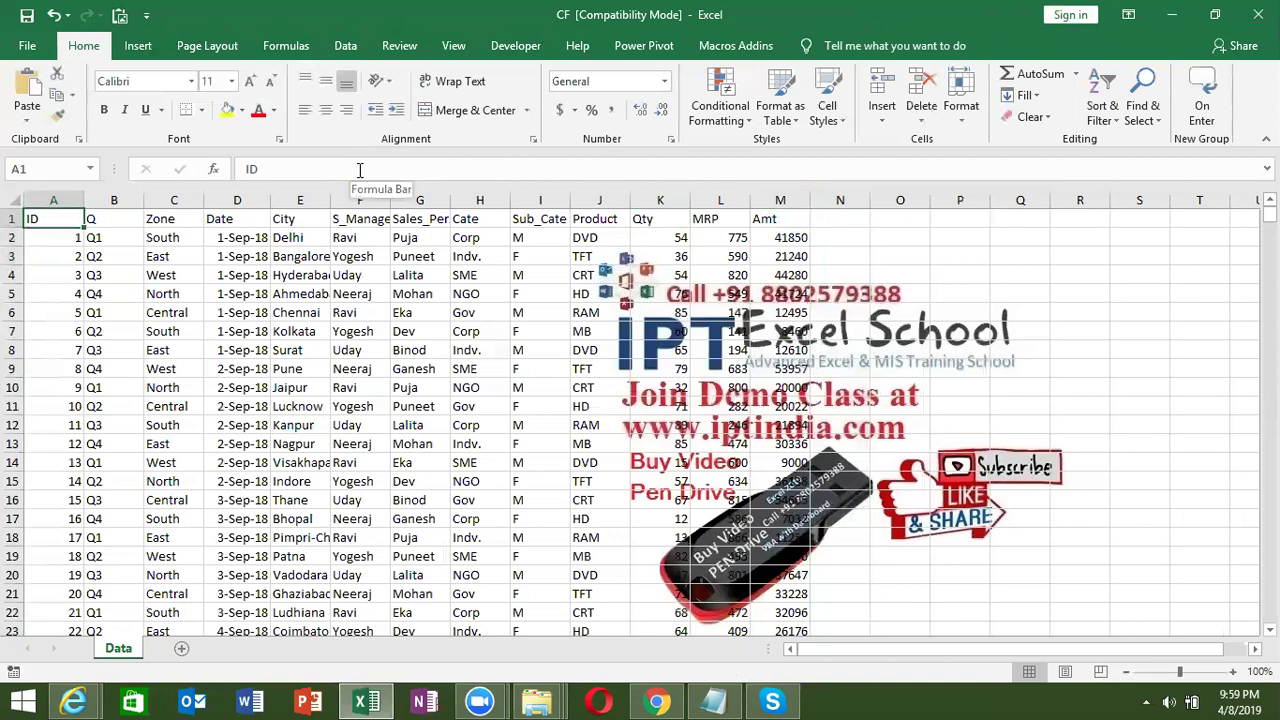
Step: Turn on header filters, cancel out of the Sales_Person list, then toggle filters off and on again
key(ctrl+shift+l)
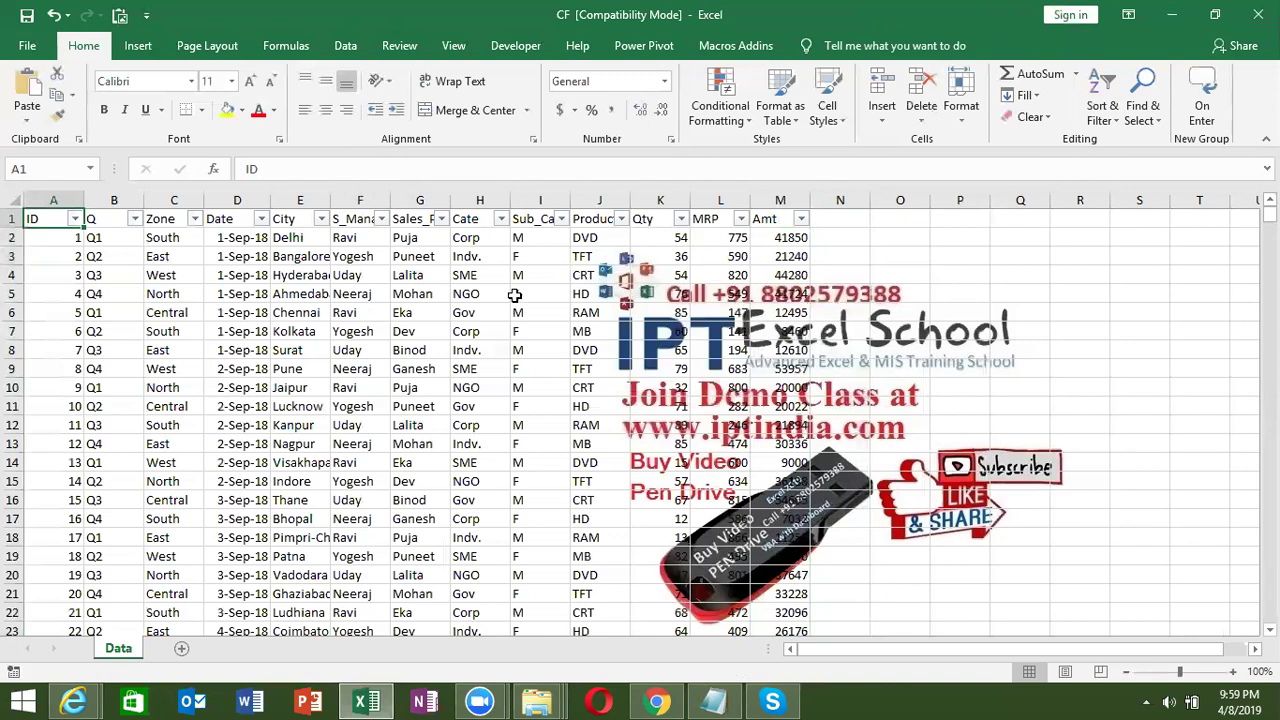
click(441, 218)
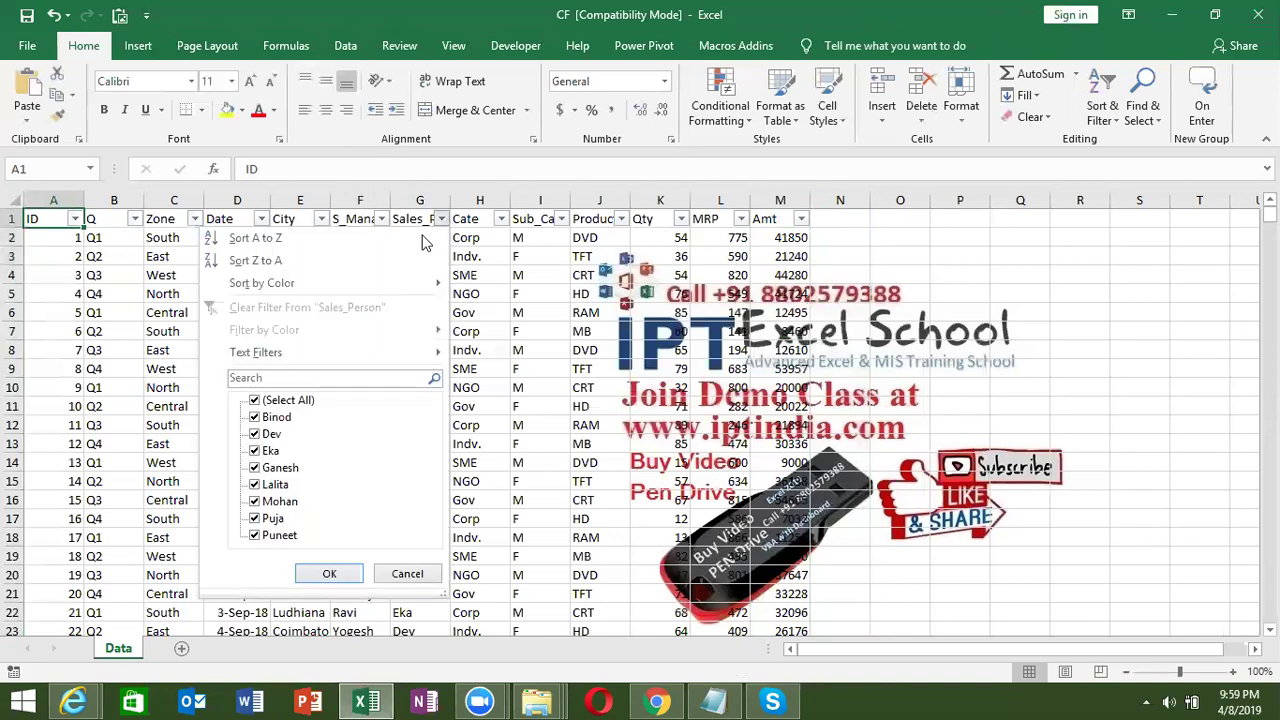
double_click(252, 402)
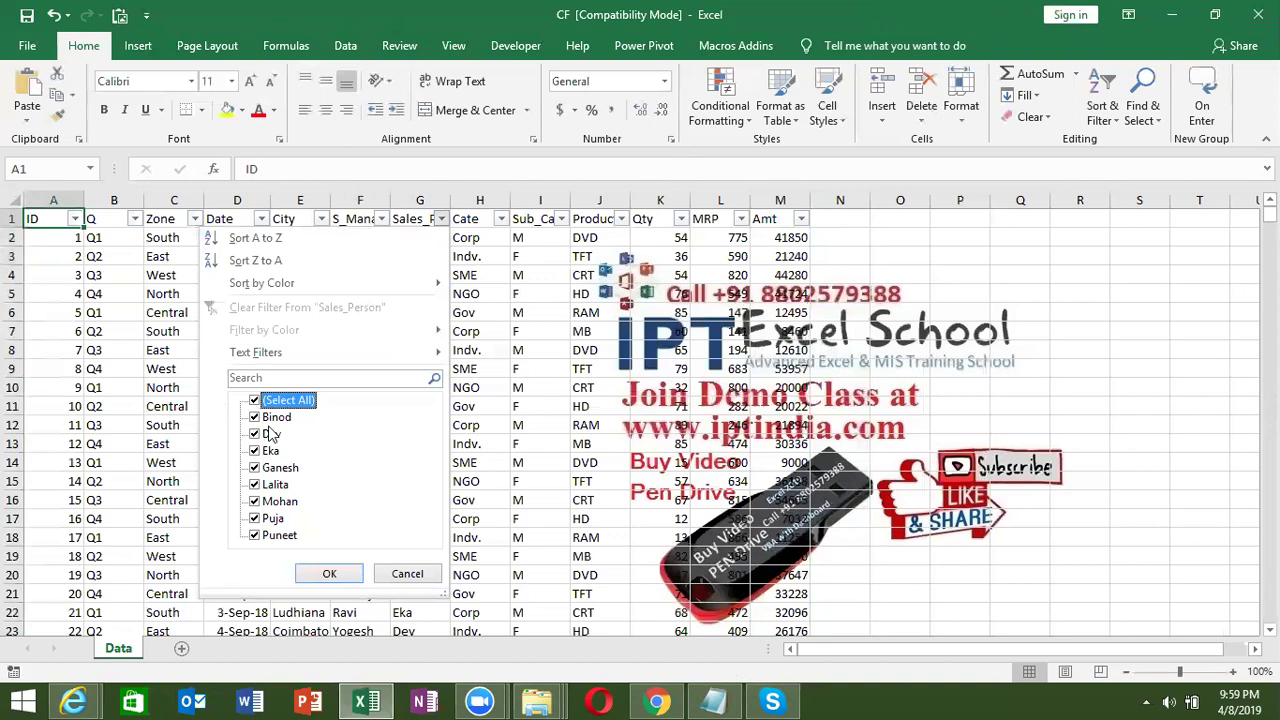
key(Escape)
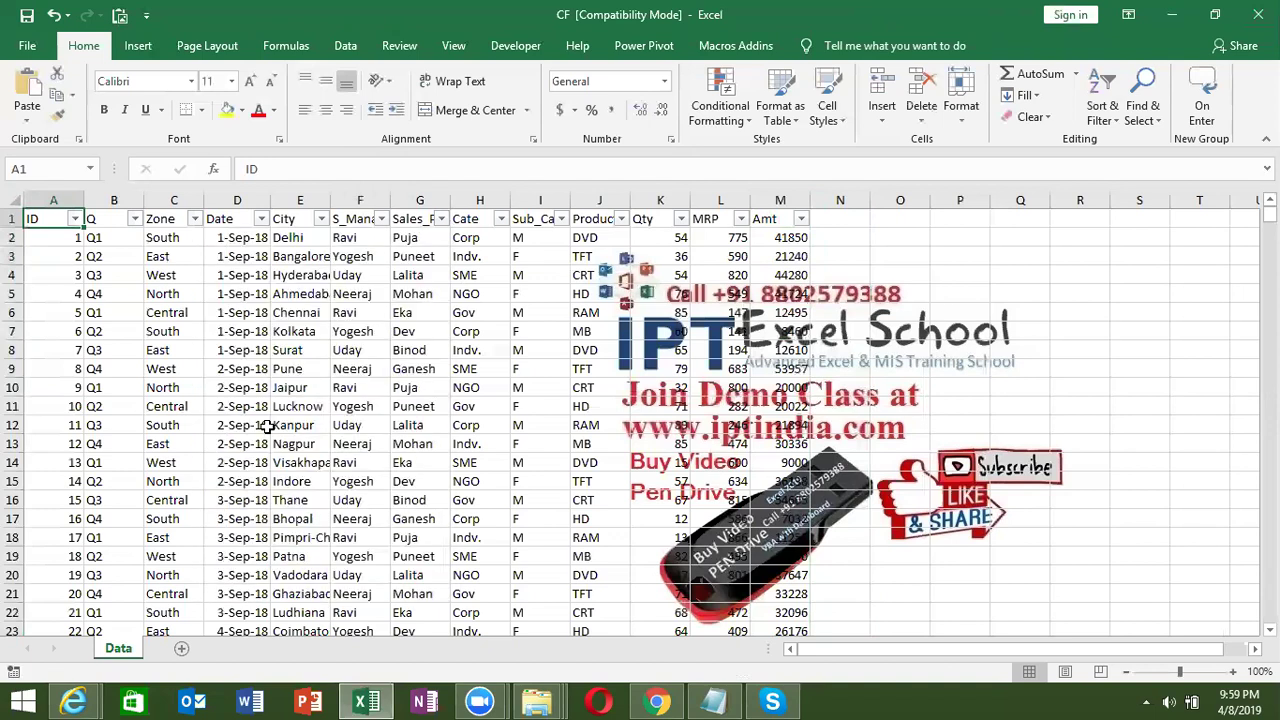
key(ctrl+shift+semicolon)
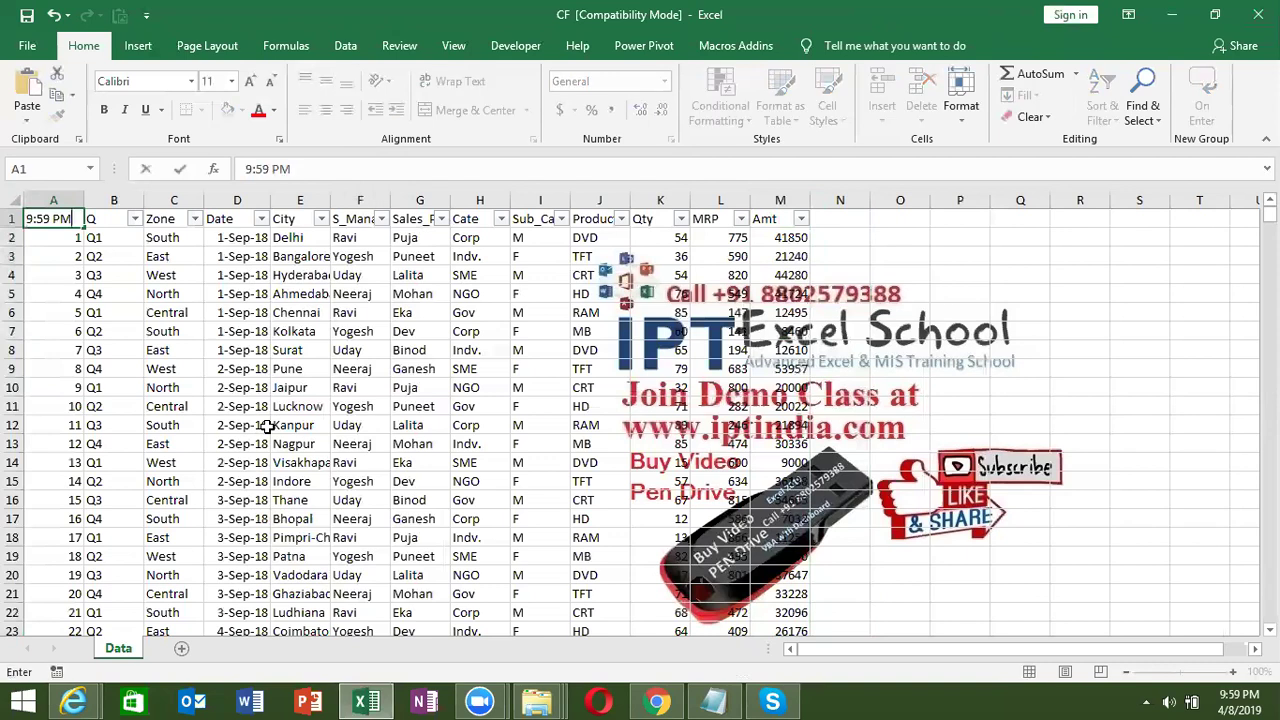
key(Escape)
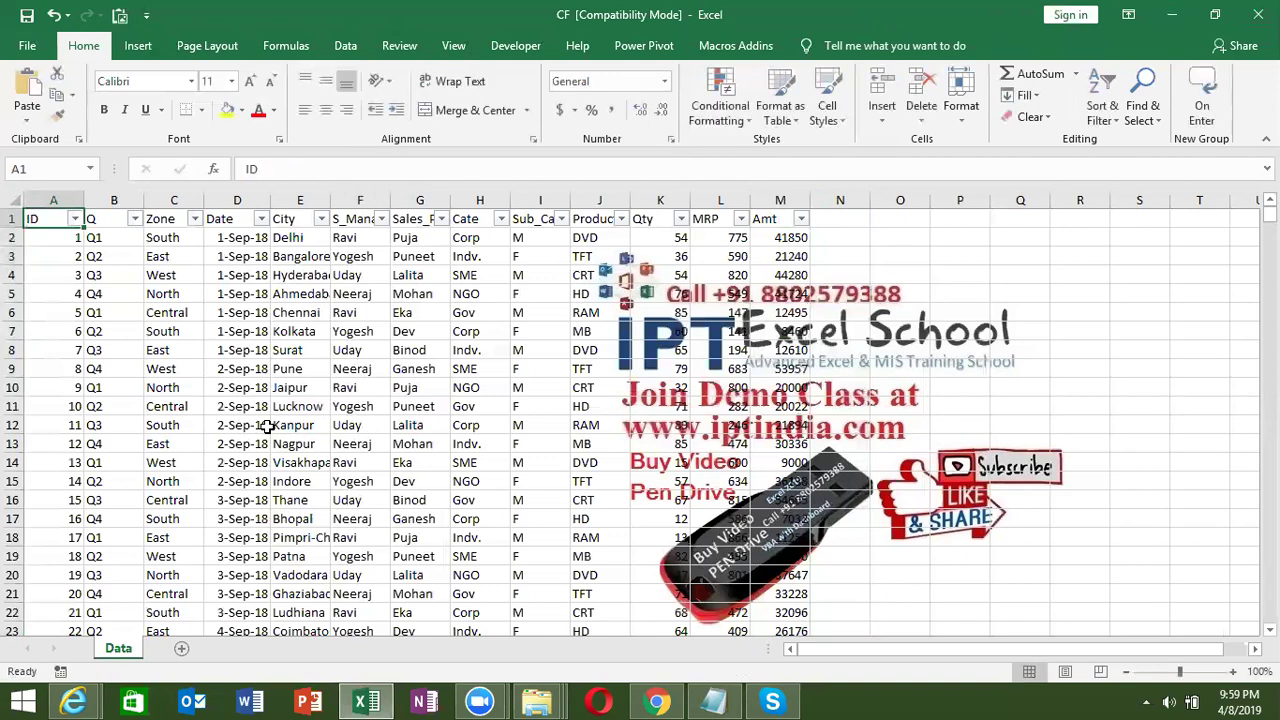
key(ctrl+shift+l)
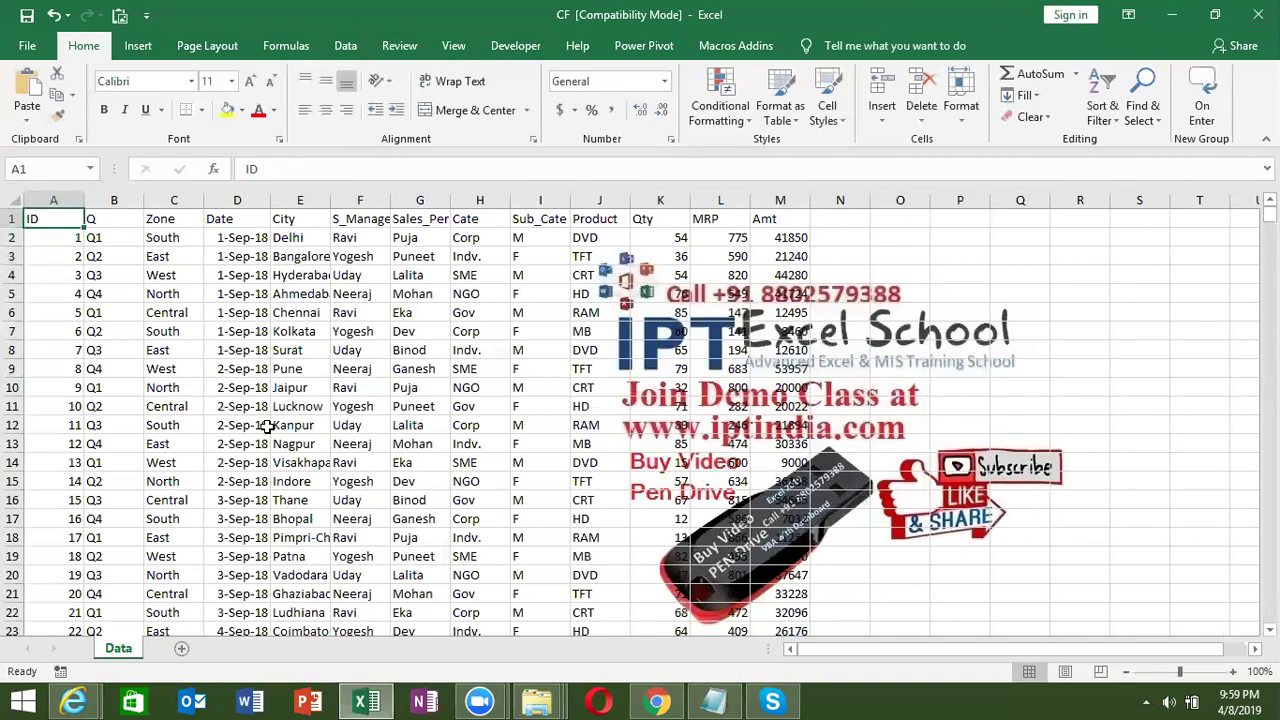
key(ctrl+shift+l)
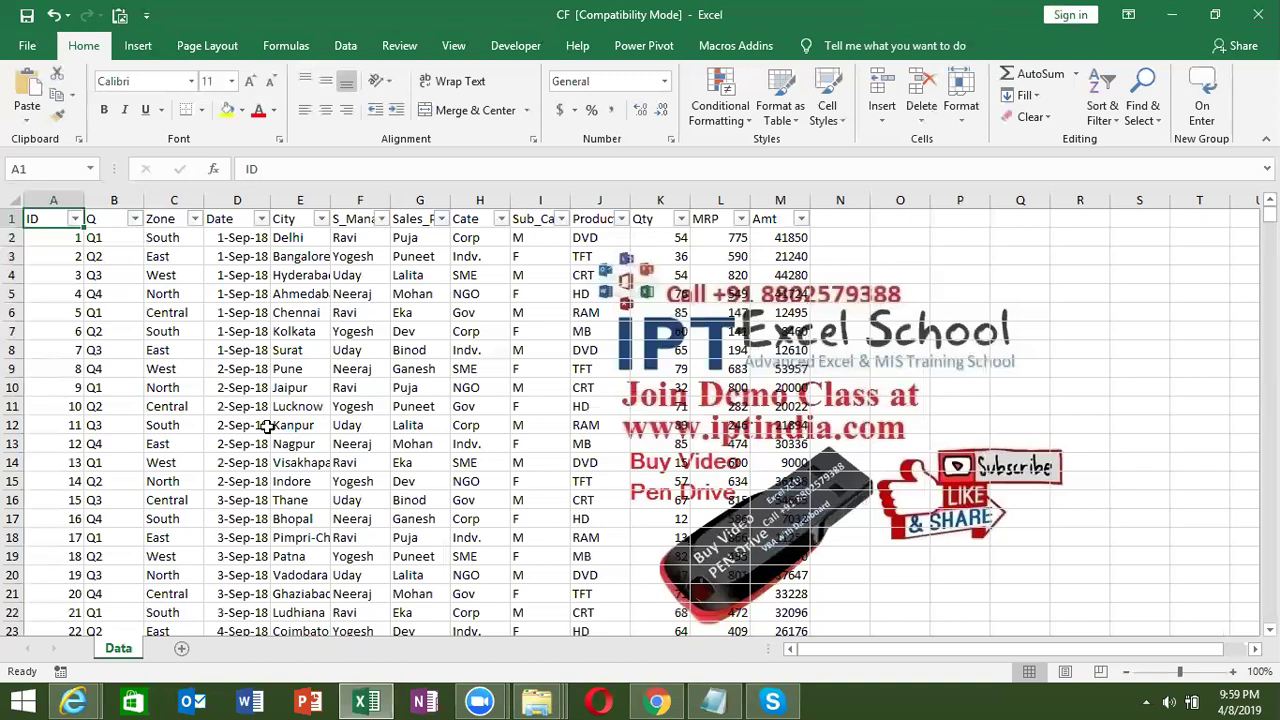
Step: Go to the S_Manager heading in F1 and show the Developer commands
click(340, 395)
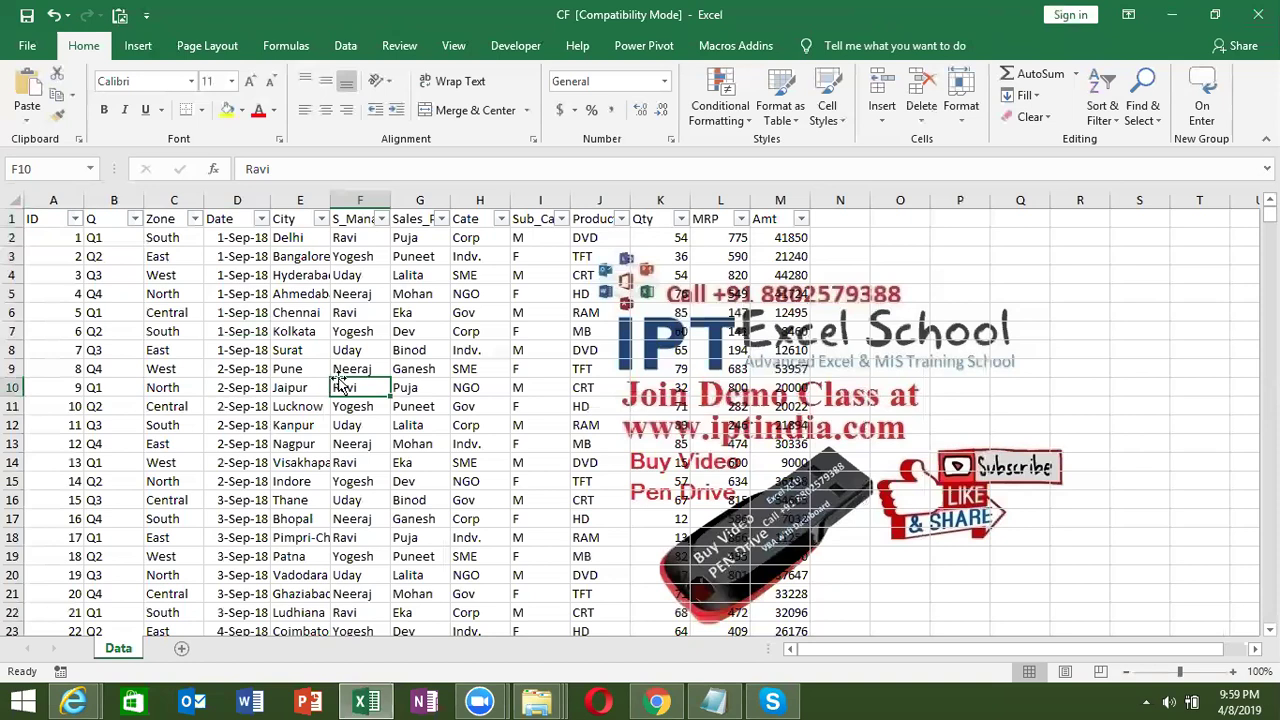
click(342, 370)
key(ctrl+Up)
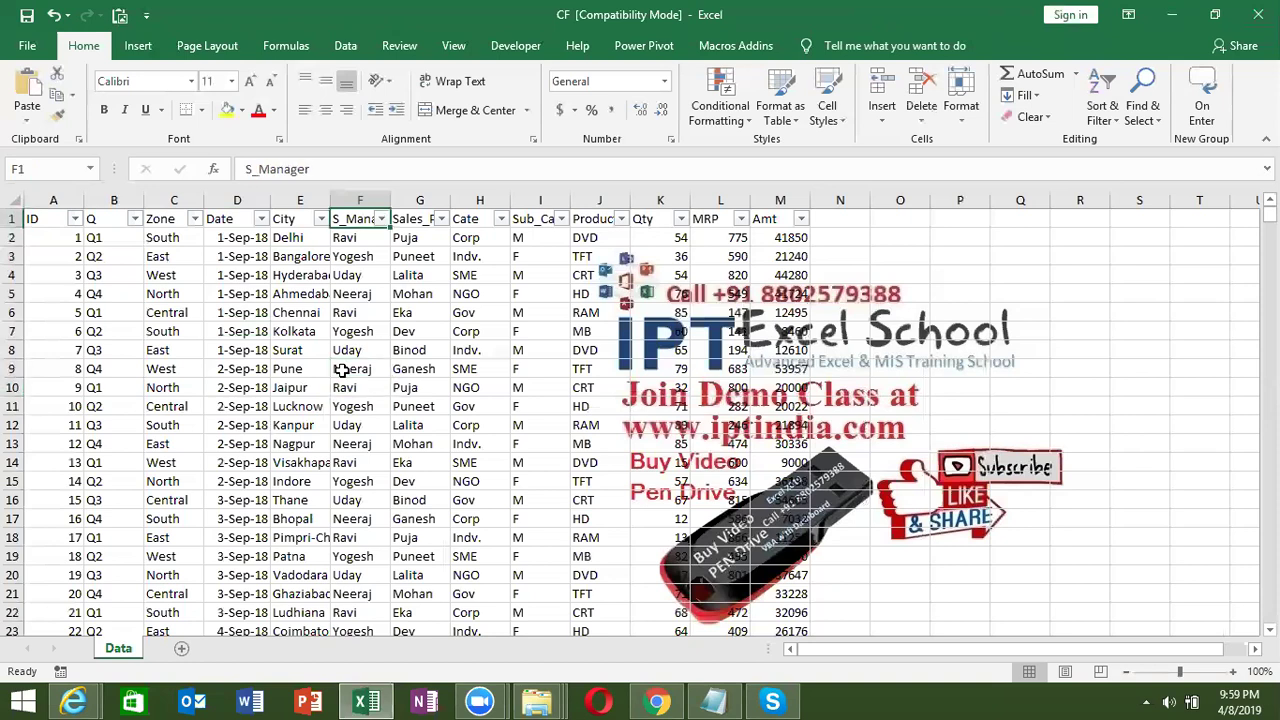
click(515, 45)
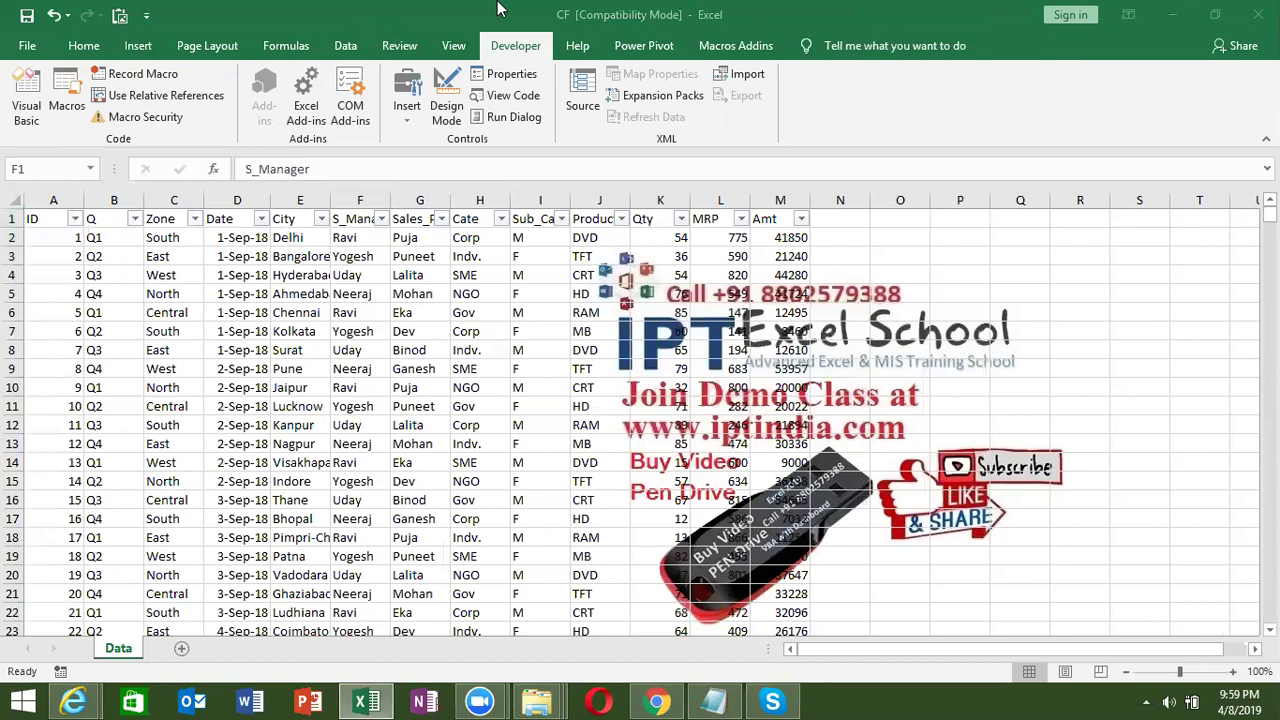
Step: Start recording a new macro with the default name Macro3
click(499, 8)
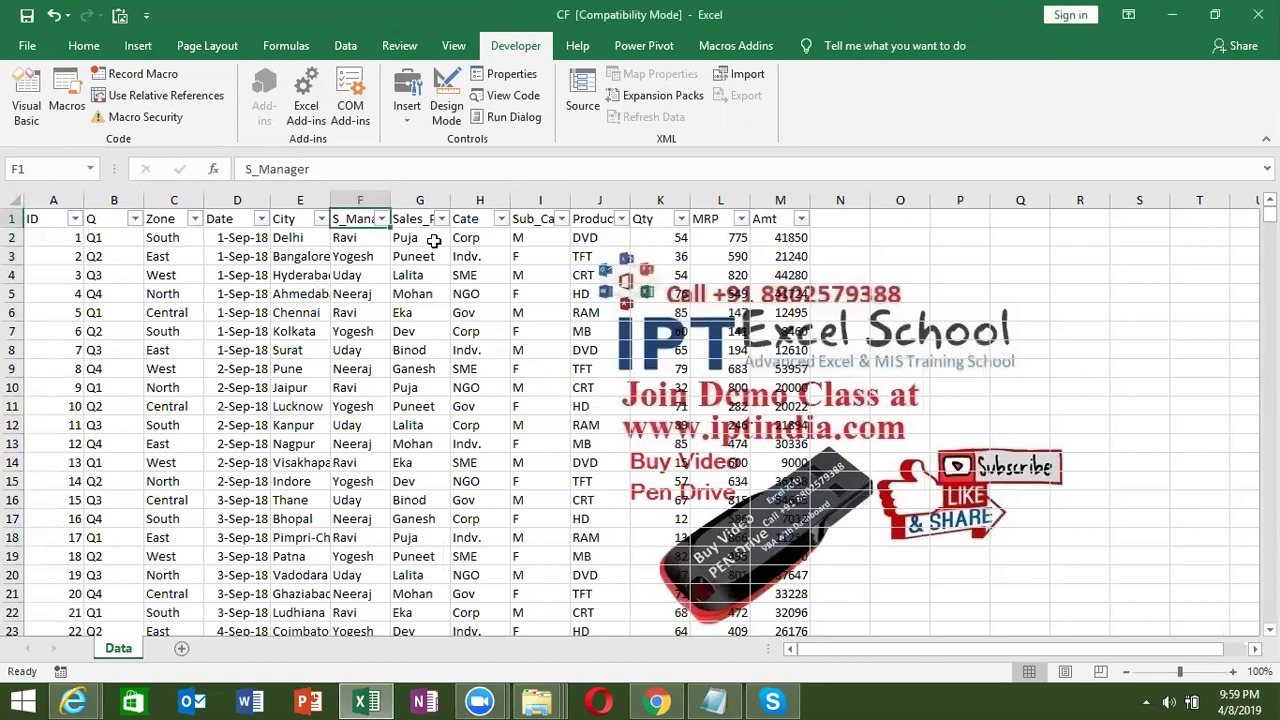
click(139, 76)
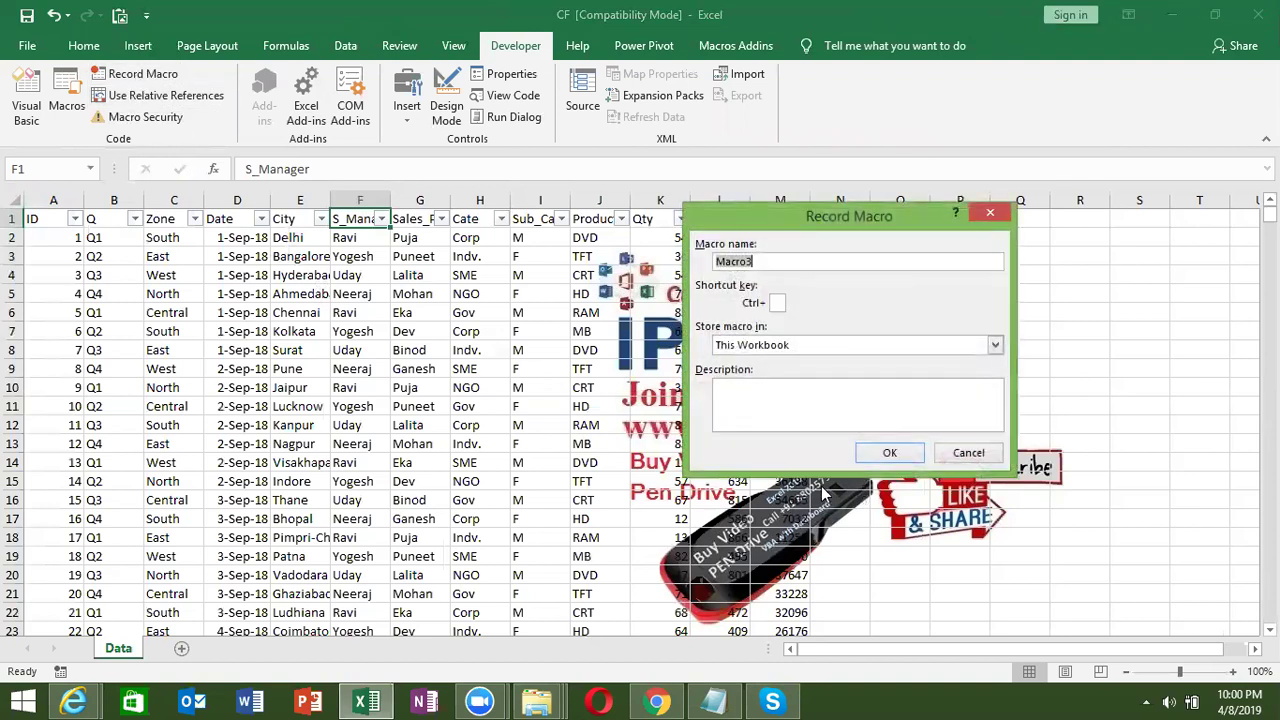
click(878, 449)
Step: Filter Sales_Person to only Puja, showing 223 of 1782 records, and select A1
click(416, 294)
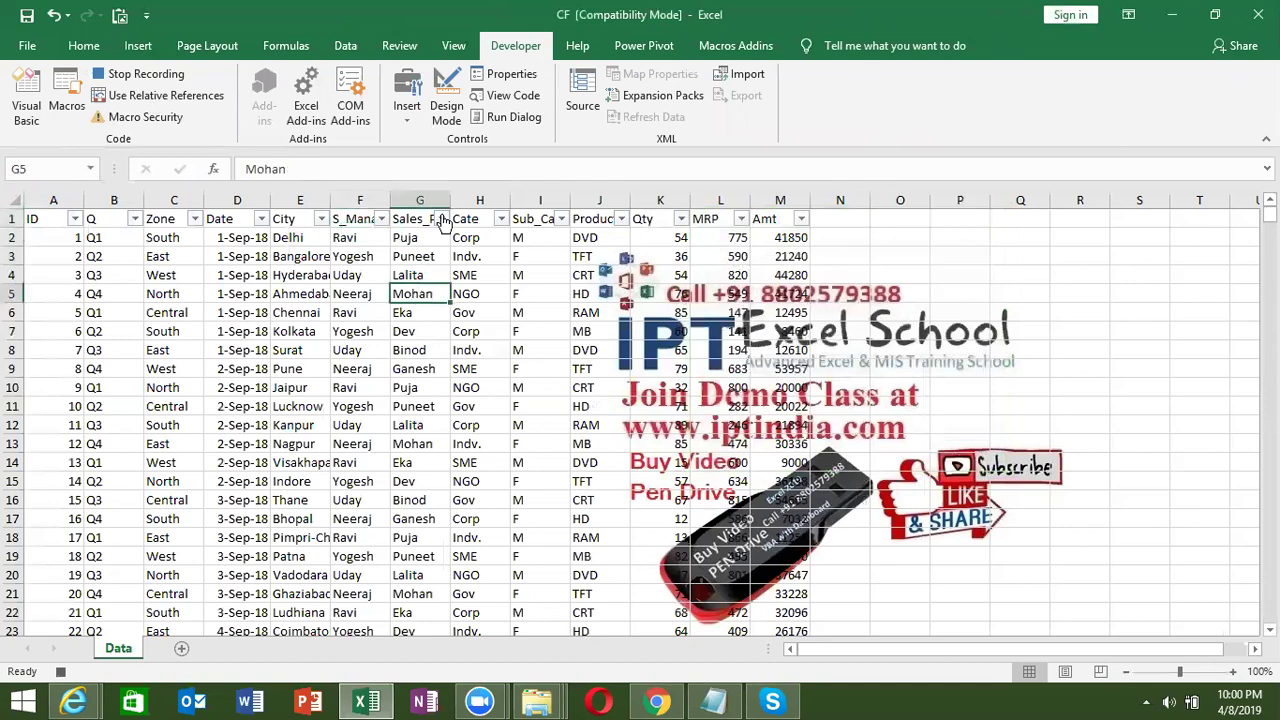
click(441, 218)
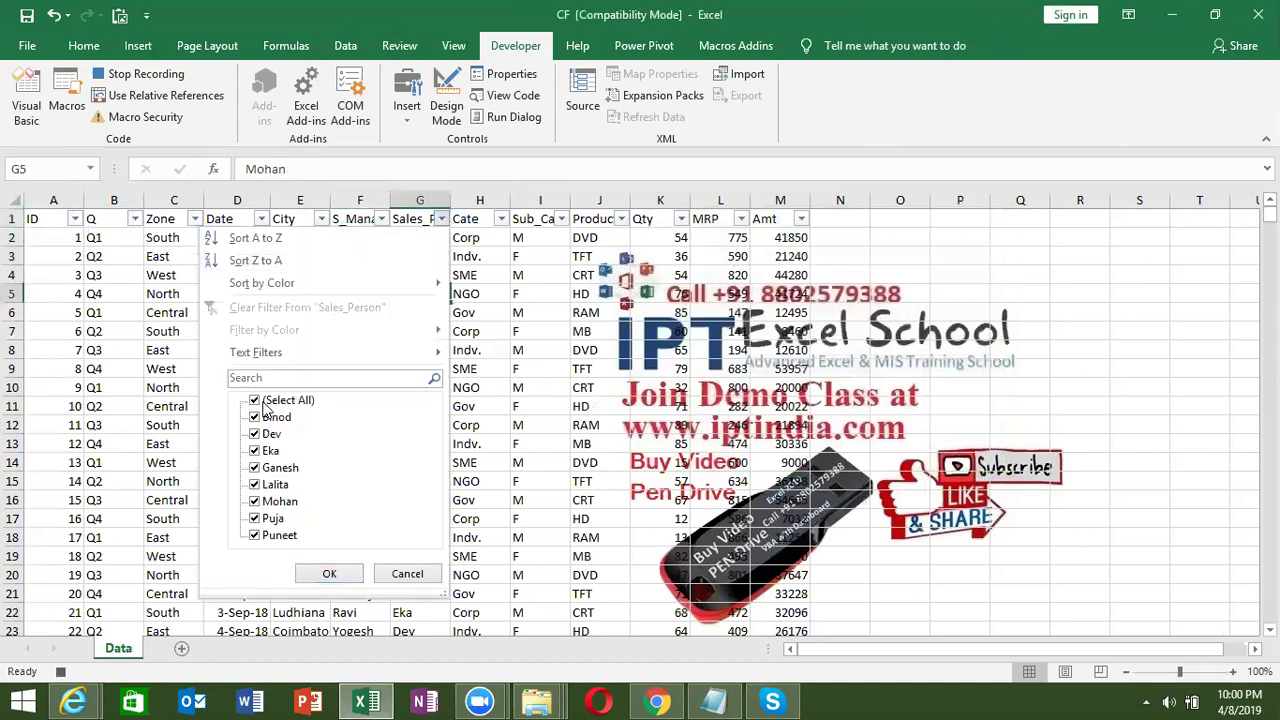
click(262, 402)
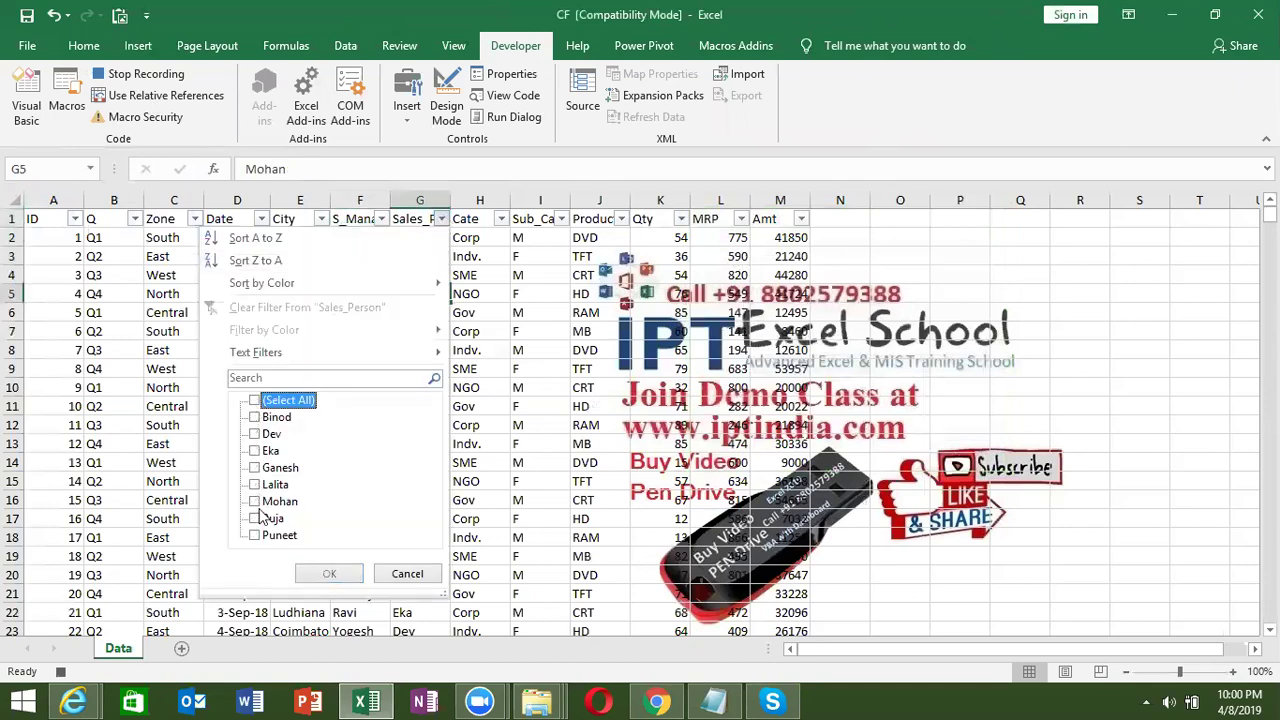
click(256, 519)
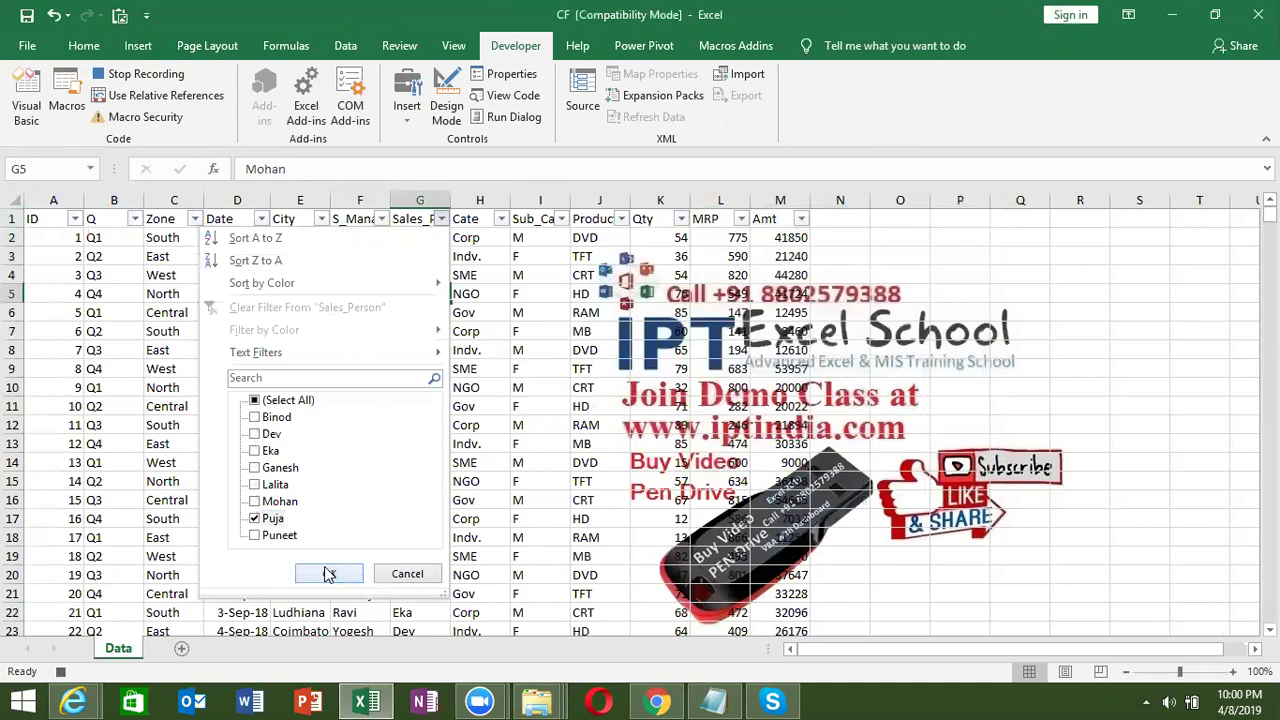
click(327, 573)
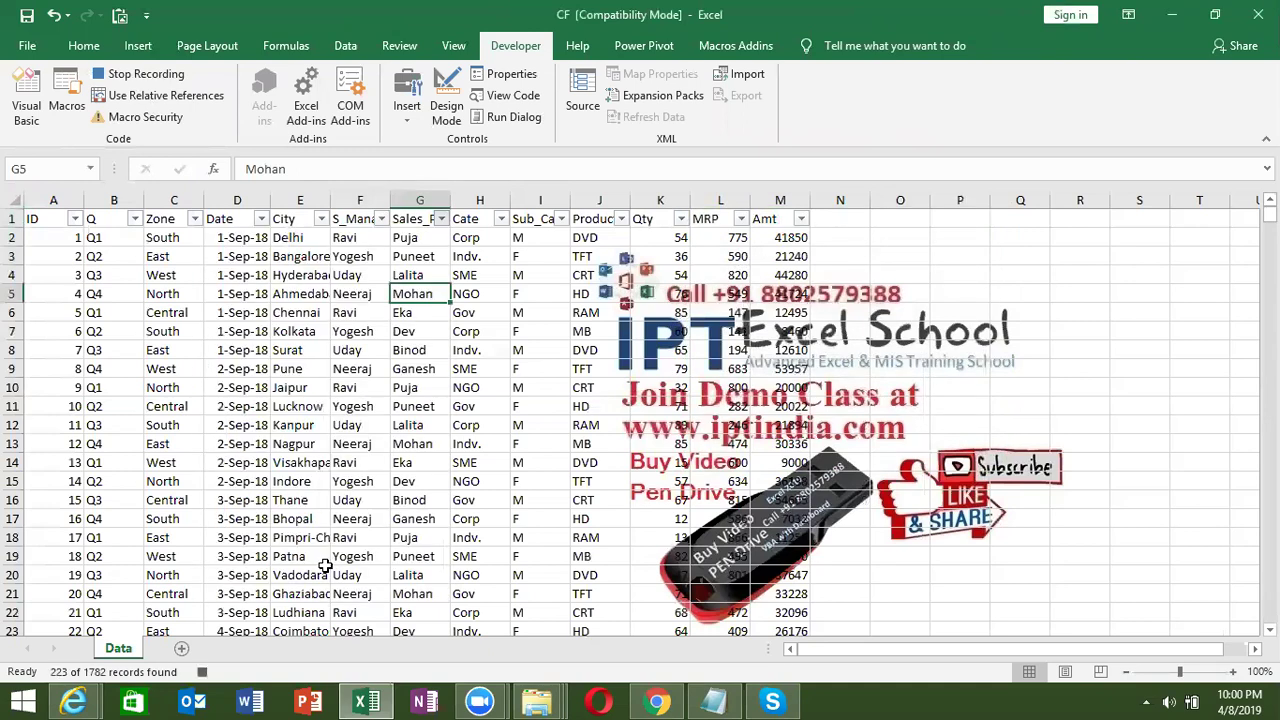
click(42, 220)
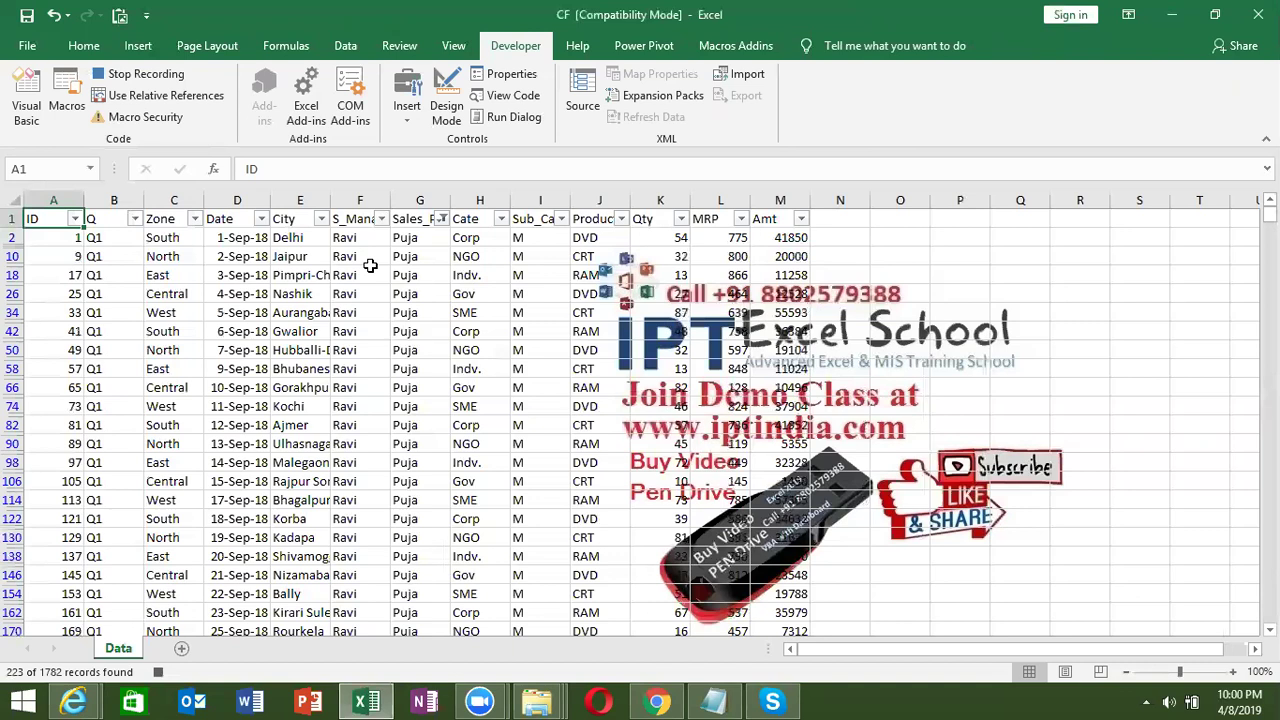
Step: Select the whole filtered table from A1 across the headers and down to the last row
key(ctrl+shift+Right)
key(ctrl+shift+Down)
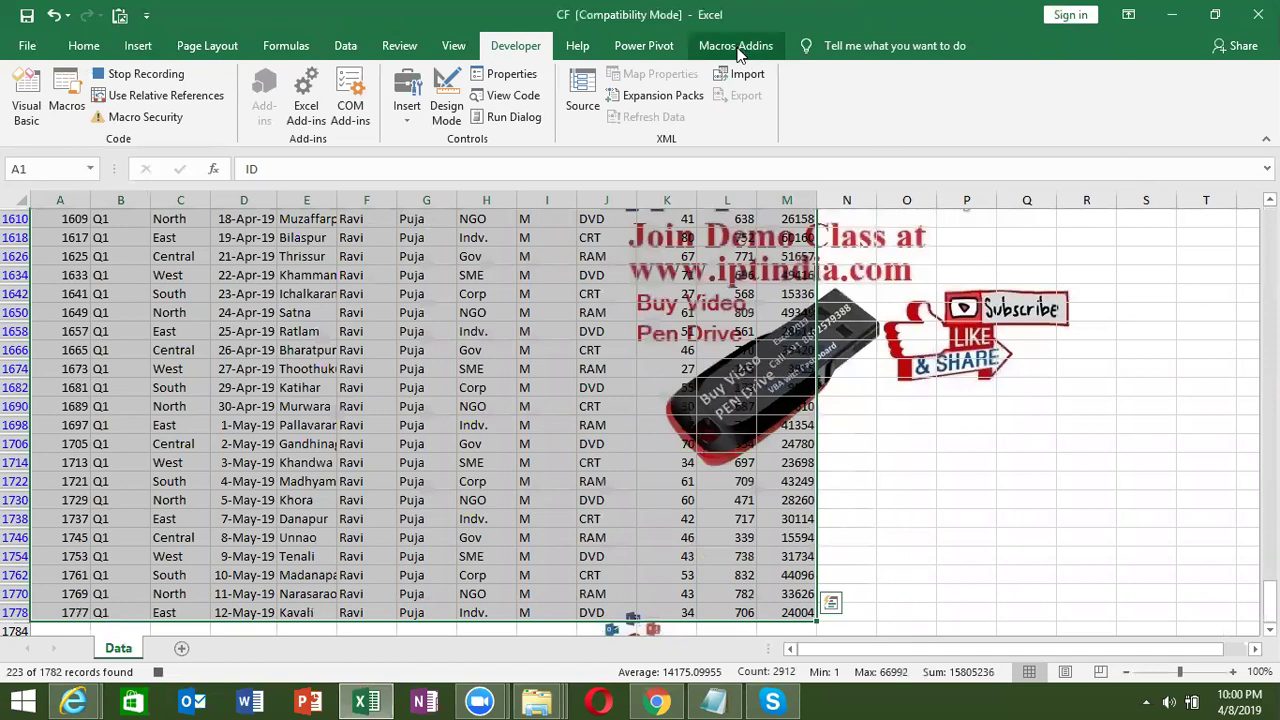
key(ctrl+q)
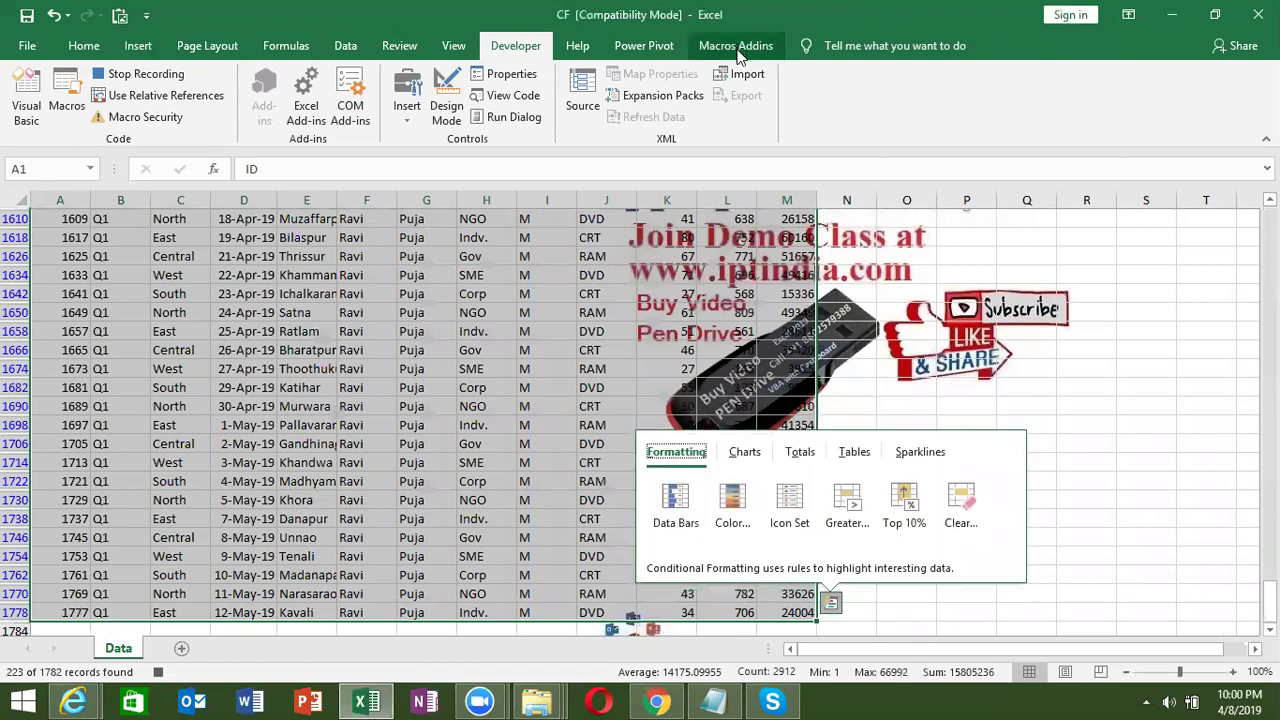
key(Escape)
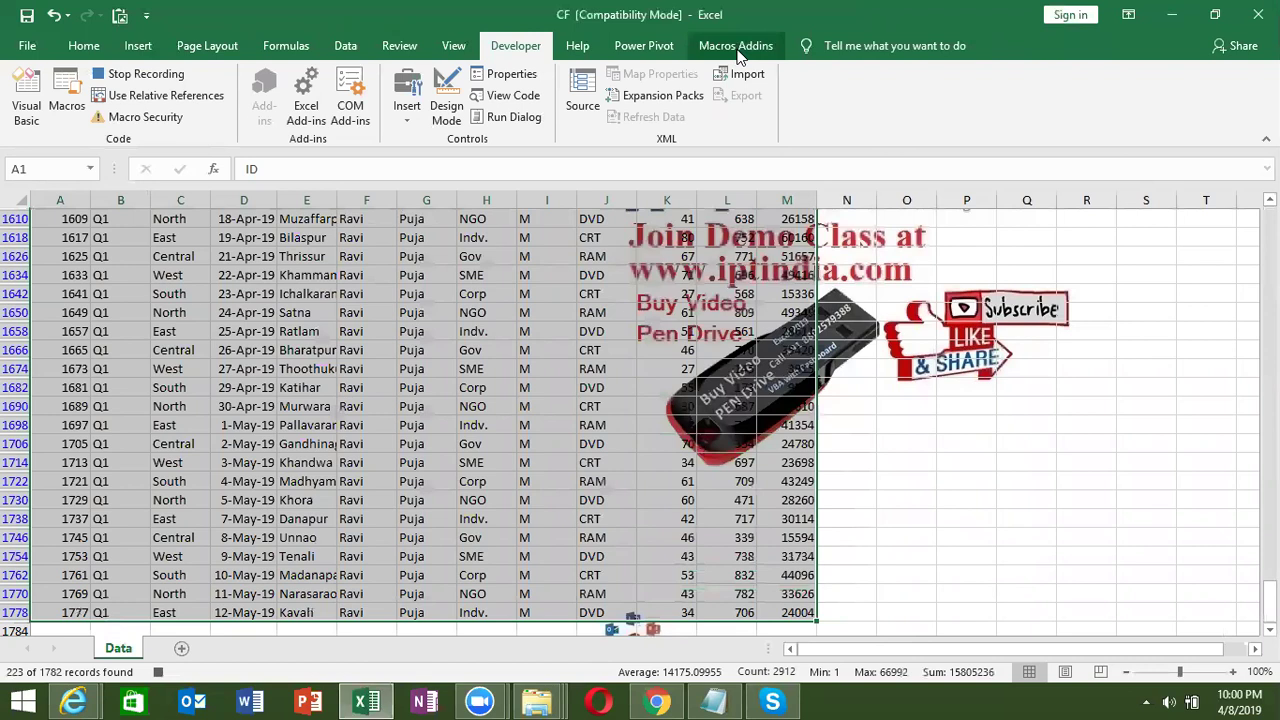
Step: Copy only the visible cells via Go To Special and add a new blank sheet
key(ctrl+g)
click(757, 444)
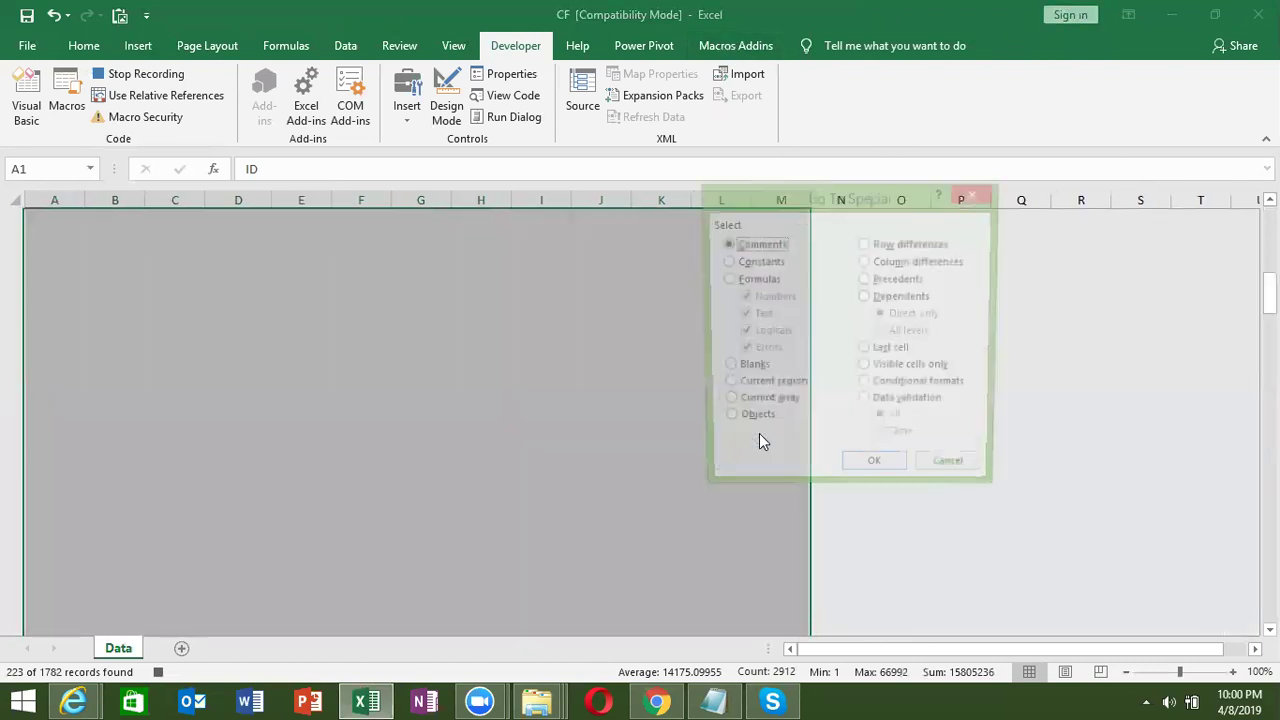
click(882, 370)
click(876, 473)
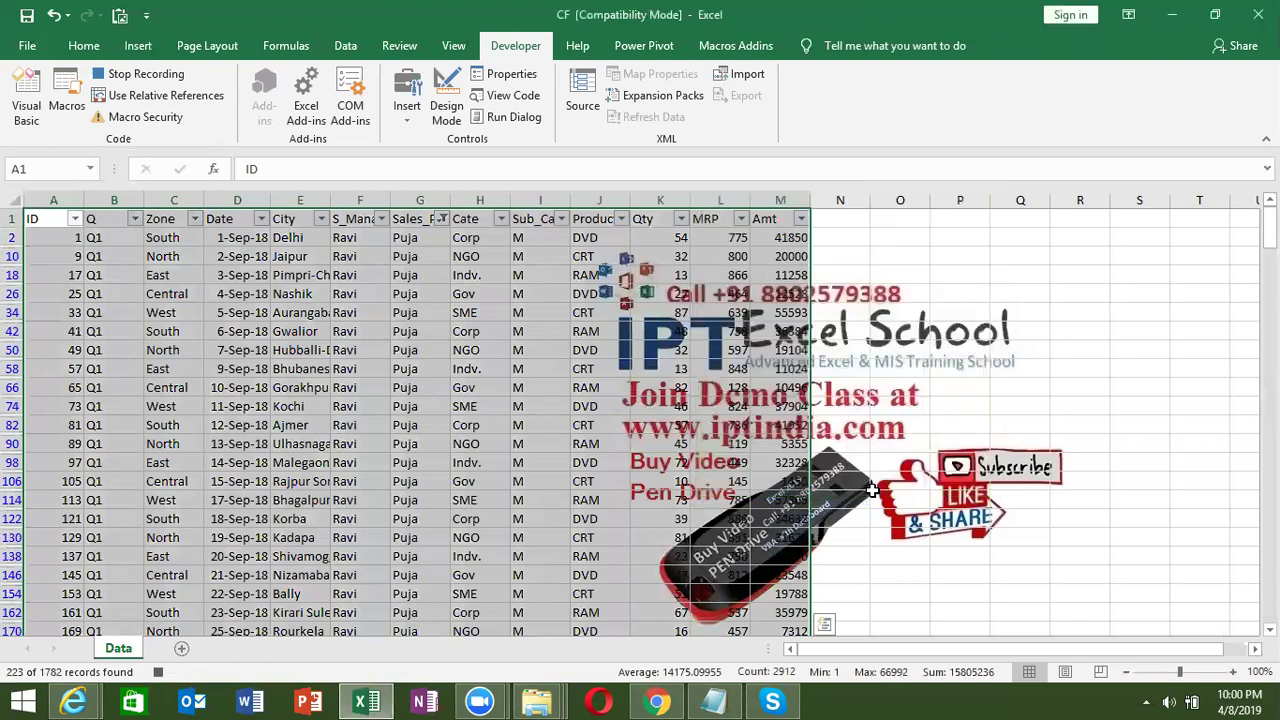
key(ctrl+c)
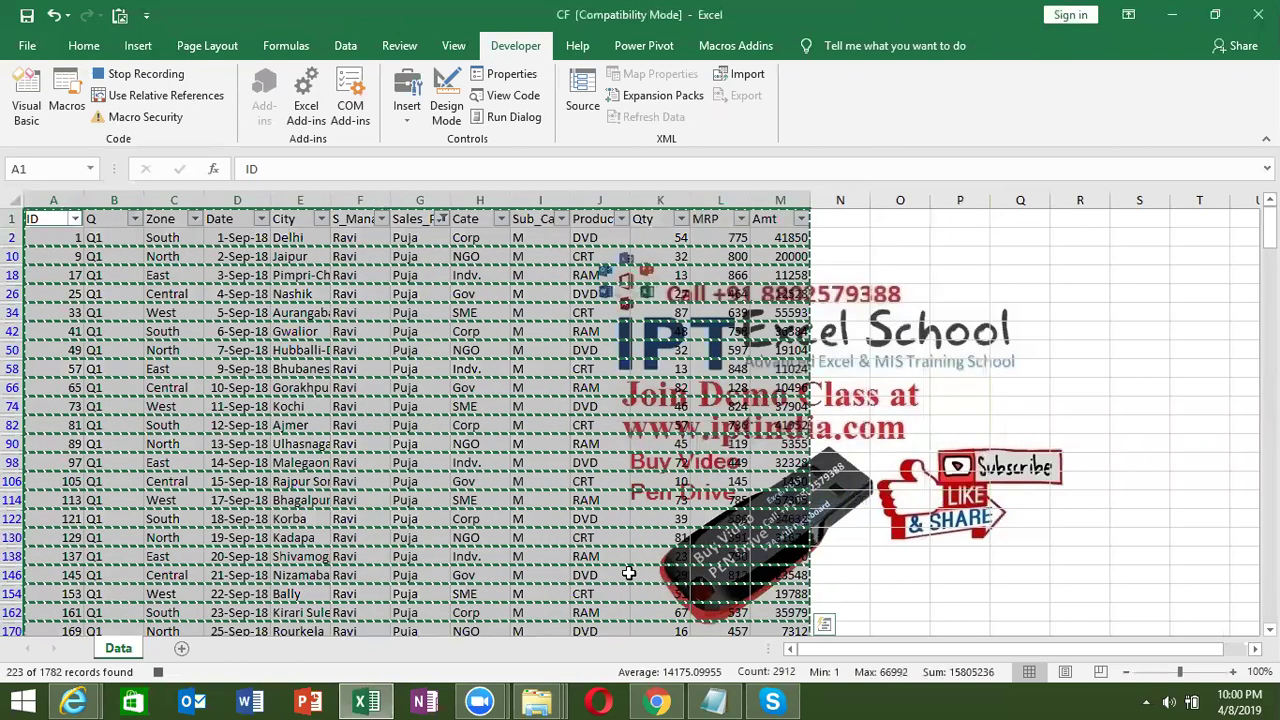
click(181, 649)
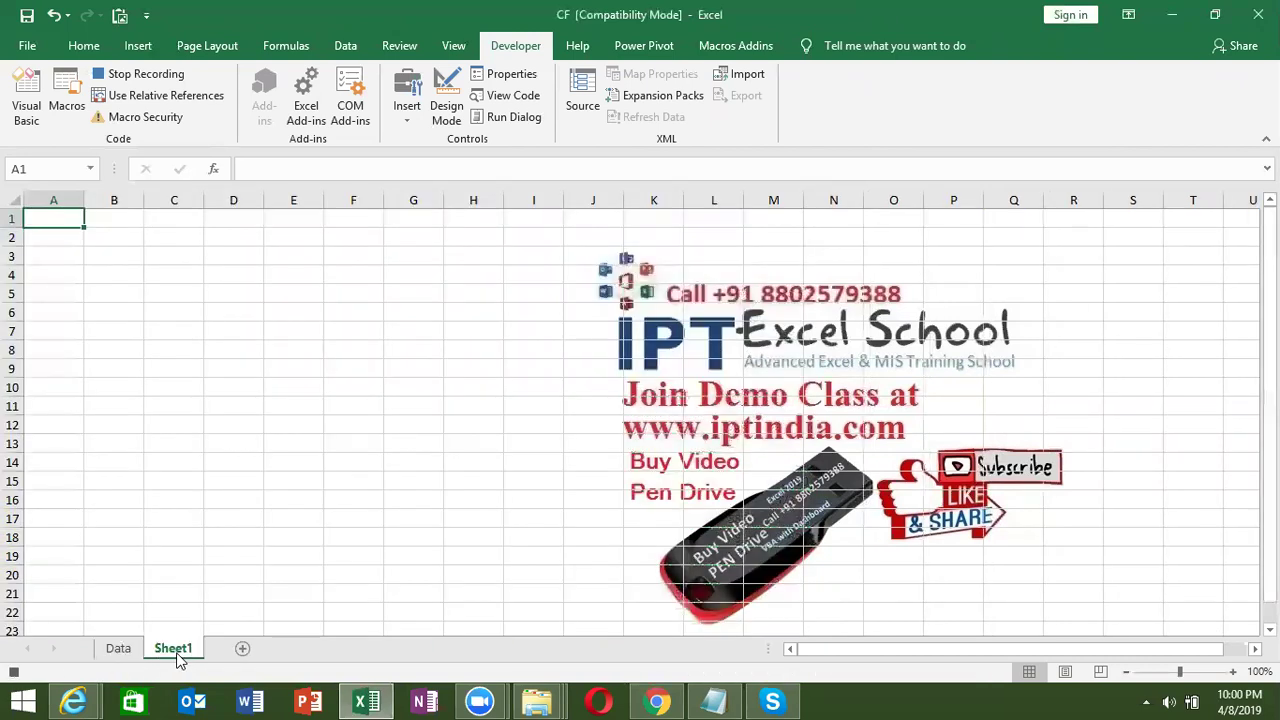
Step: Paste Puja's filtered rows into Sheet1 at A1 and rename the sheet Puja
key(ctrl+v)
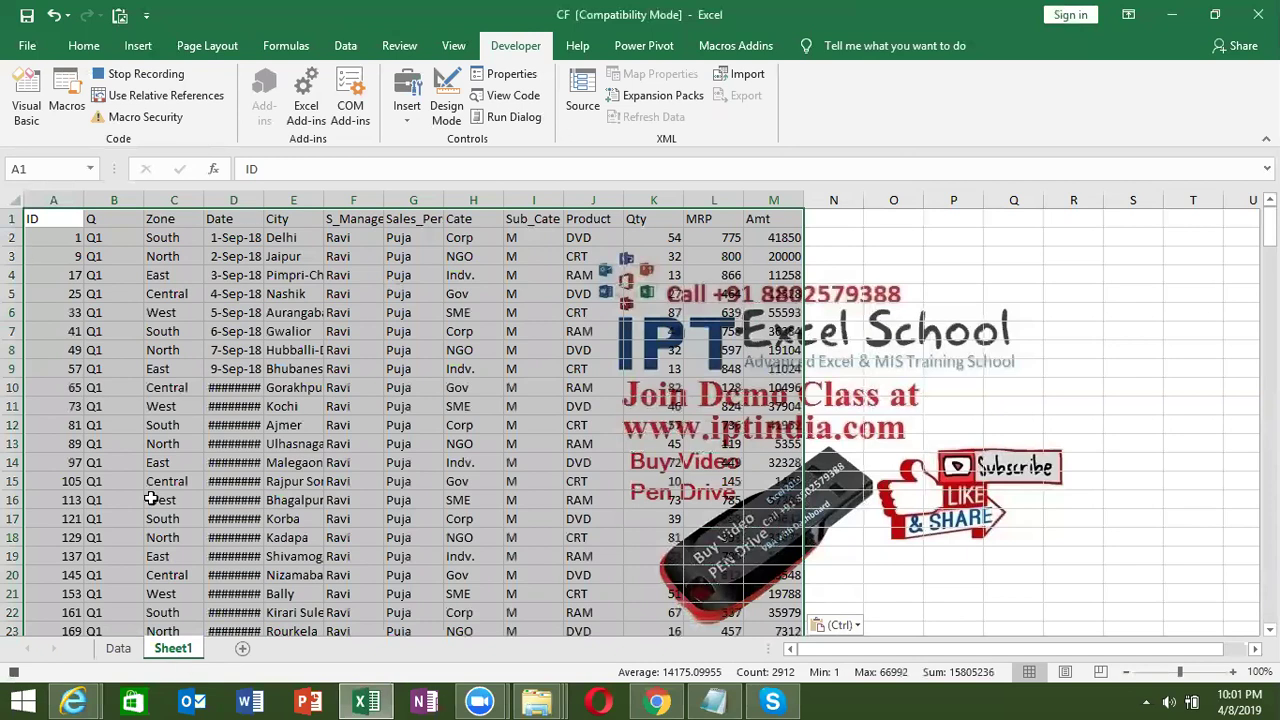
click(172, 517)
double_click(175, 649)
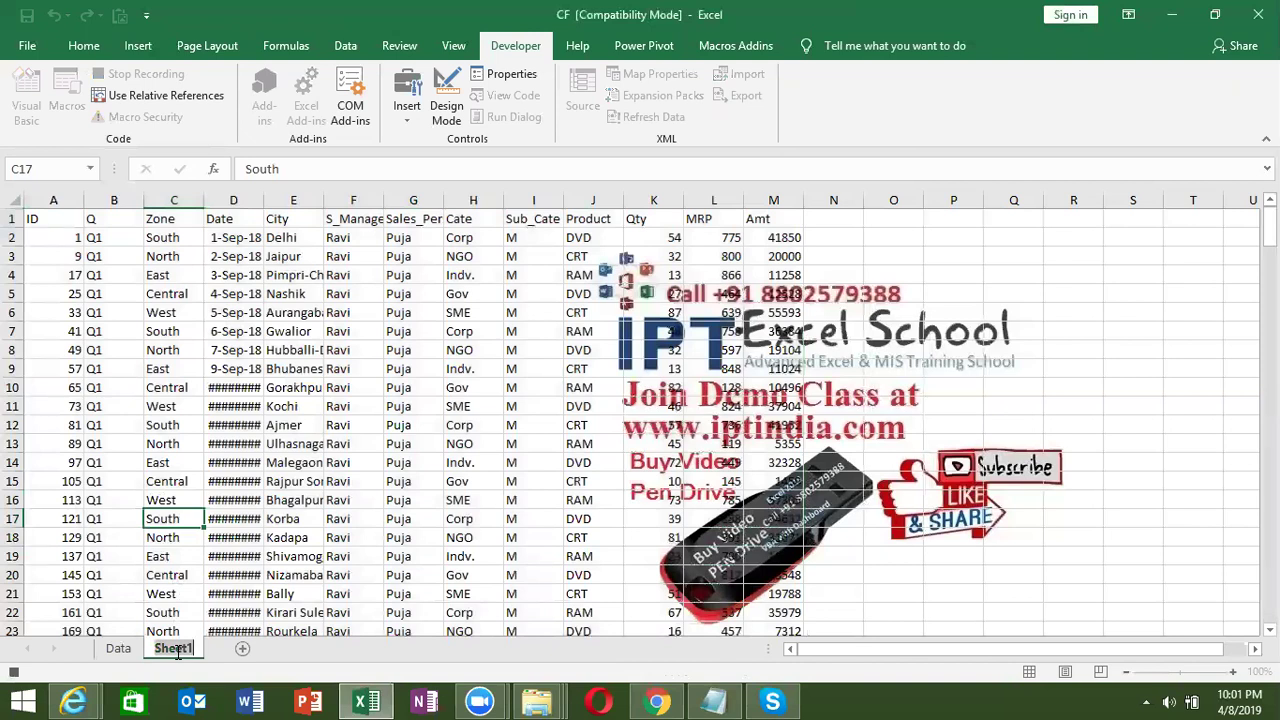
text(Puja)
click(173, 425)
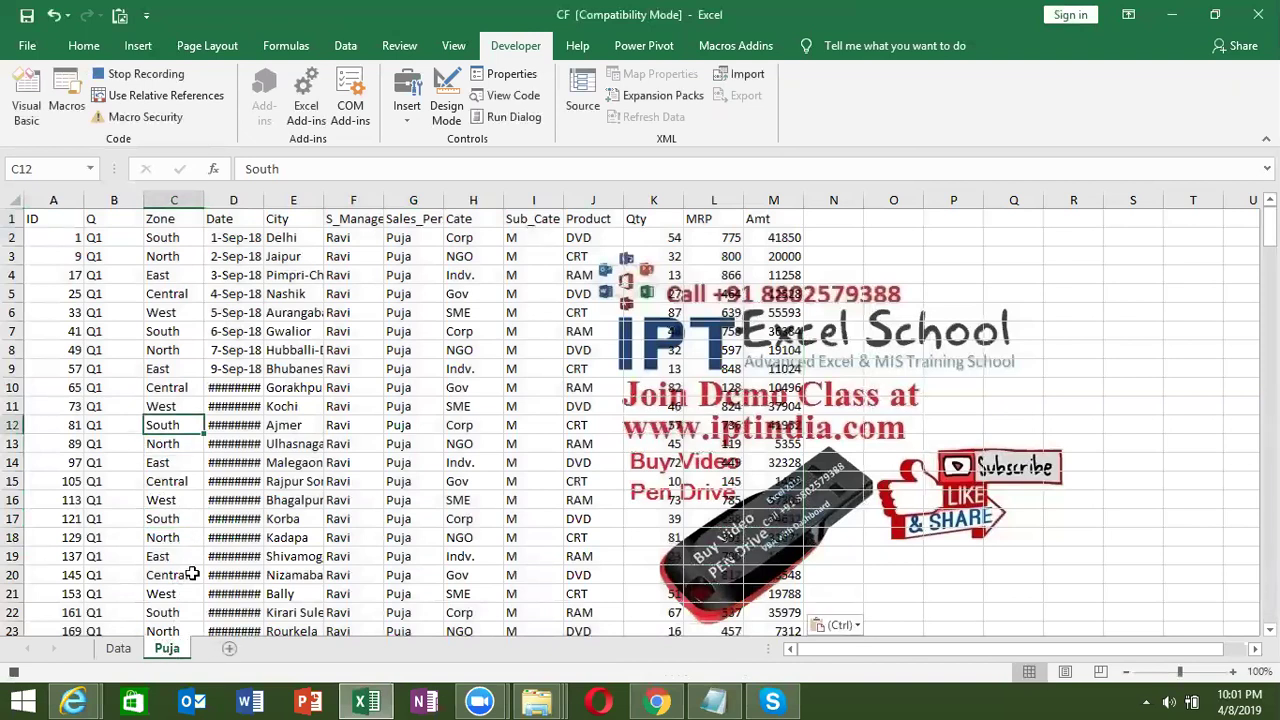
Step: Move the Puja sheet into a new workbook
right_click(184, 652)
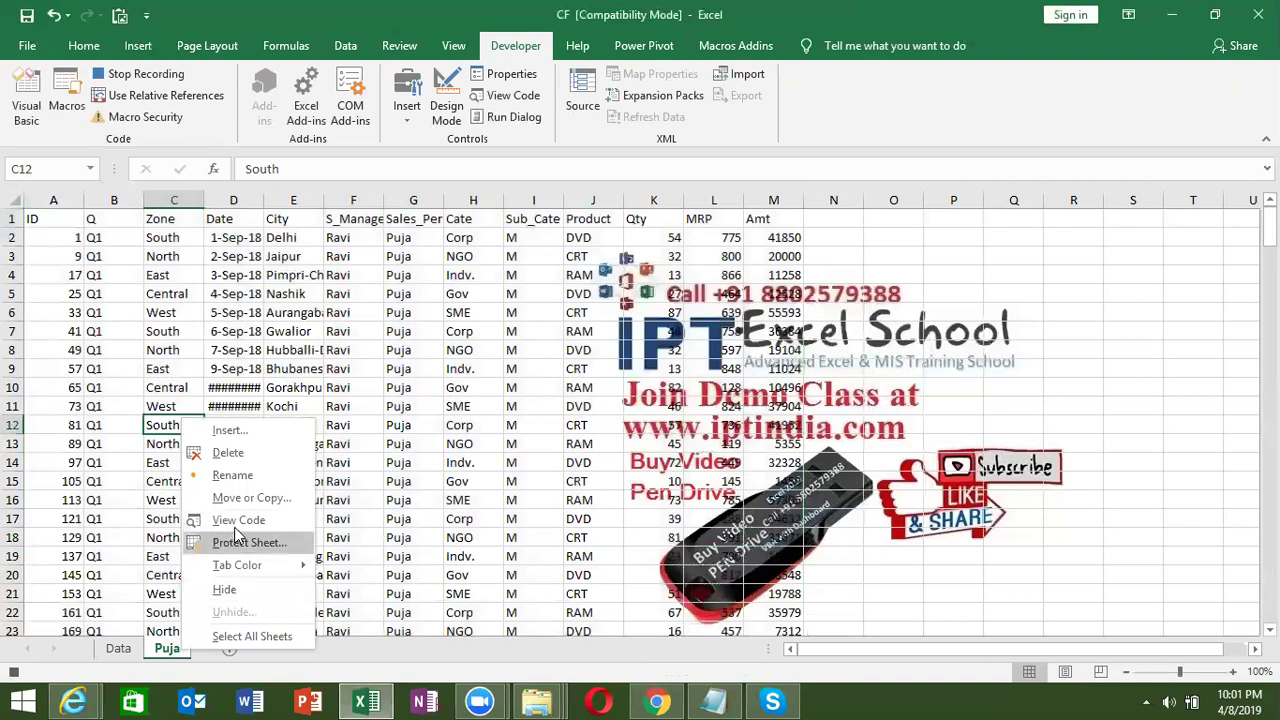
click(250, 498)
click(145, 440)
click(148, 452)
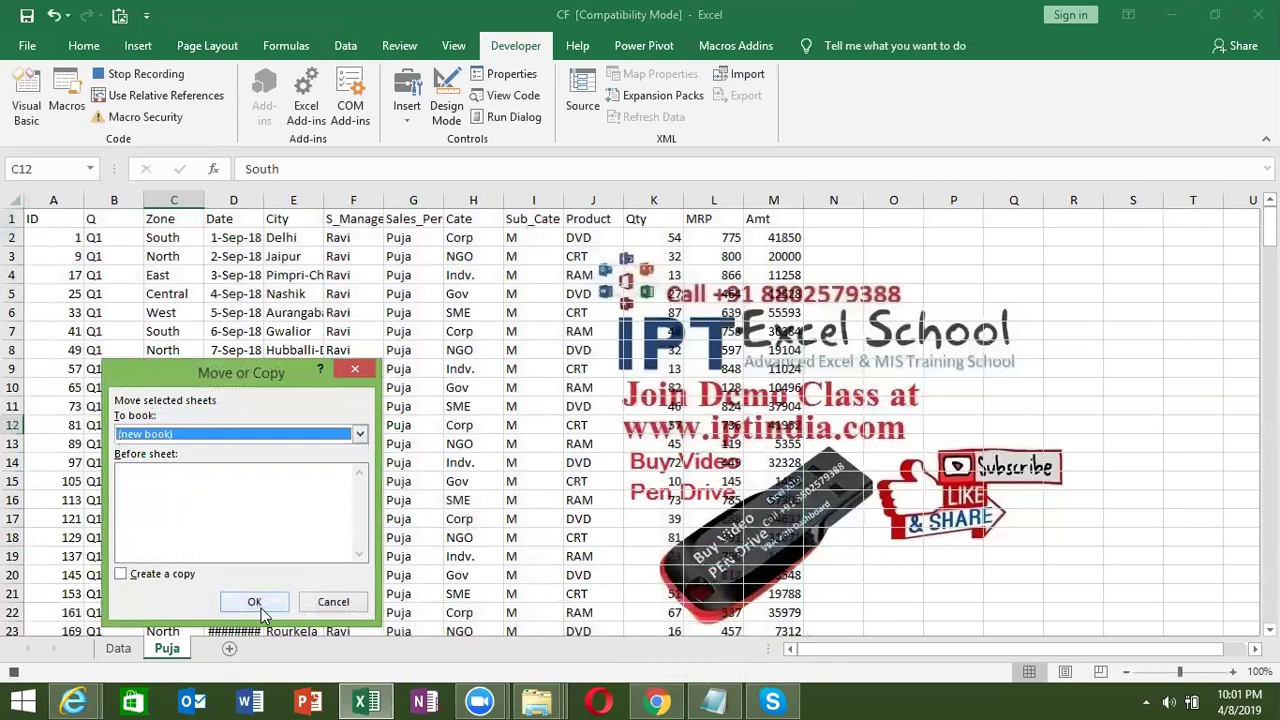
click(258, 605)
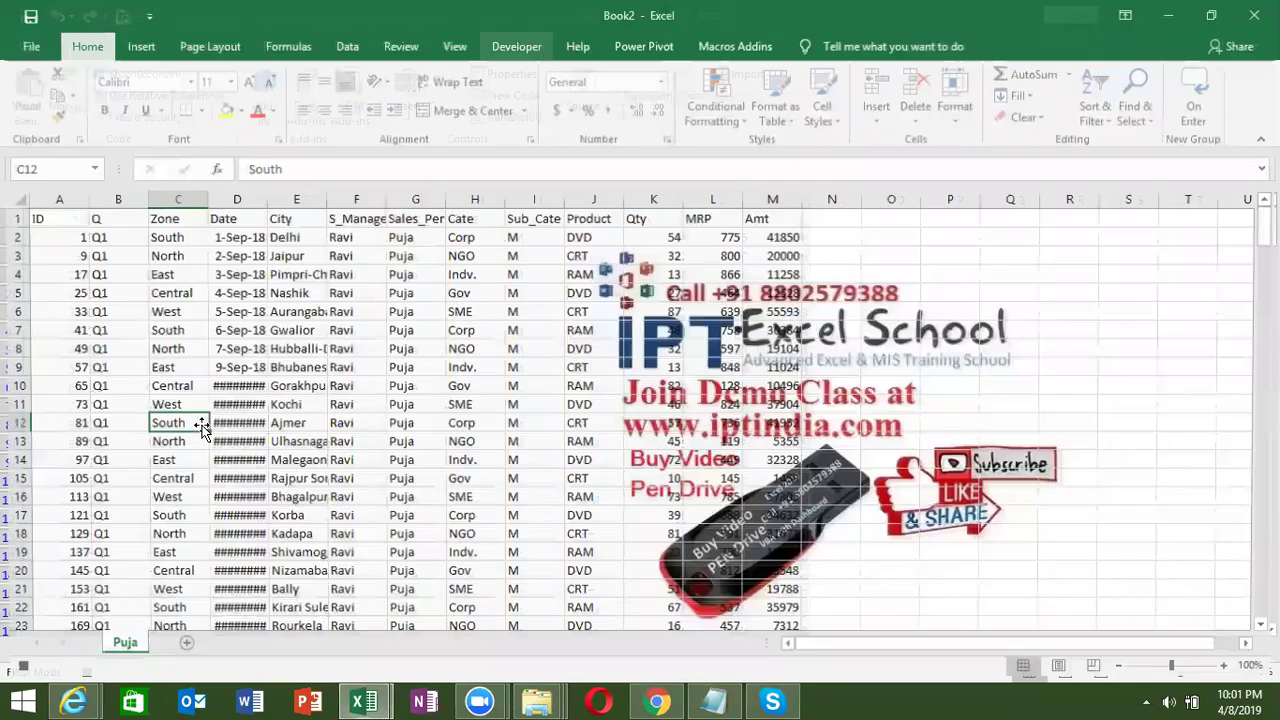
Step: Save the new workbook as macro-enabled 'Puja' in the Pr folder
click(42, 50)
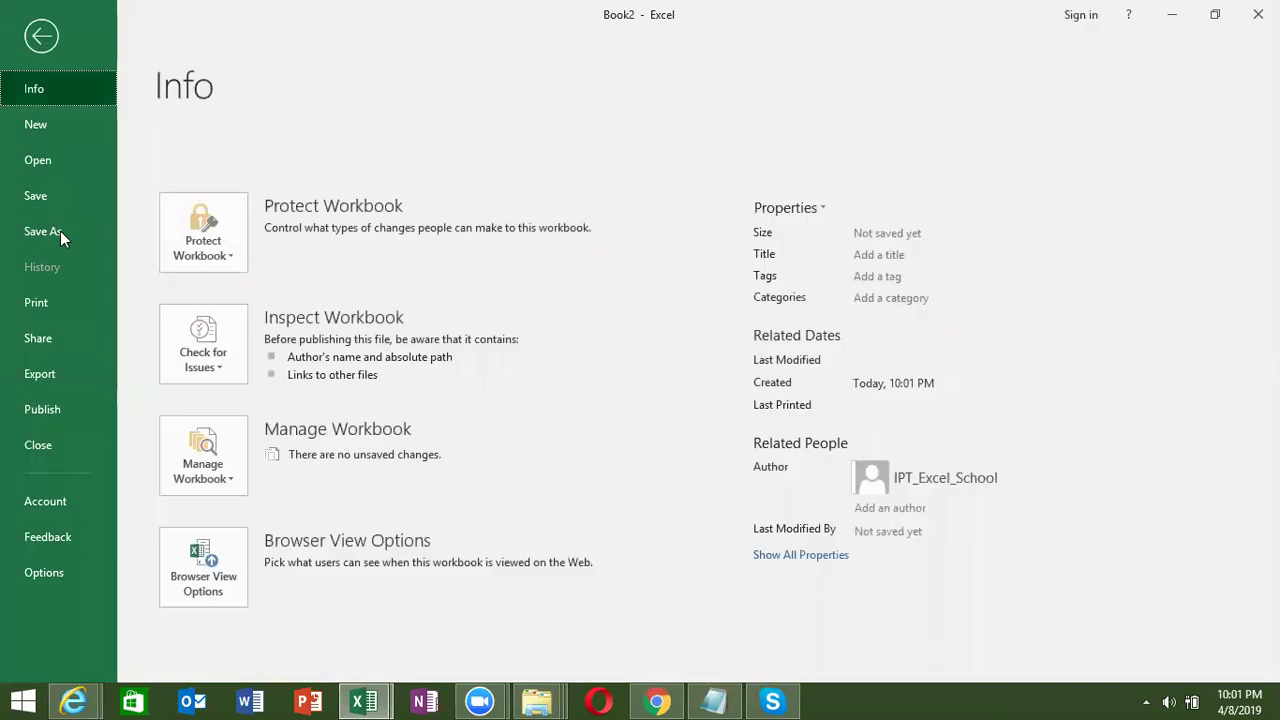
click(66, 233)
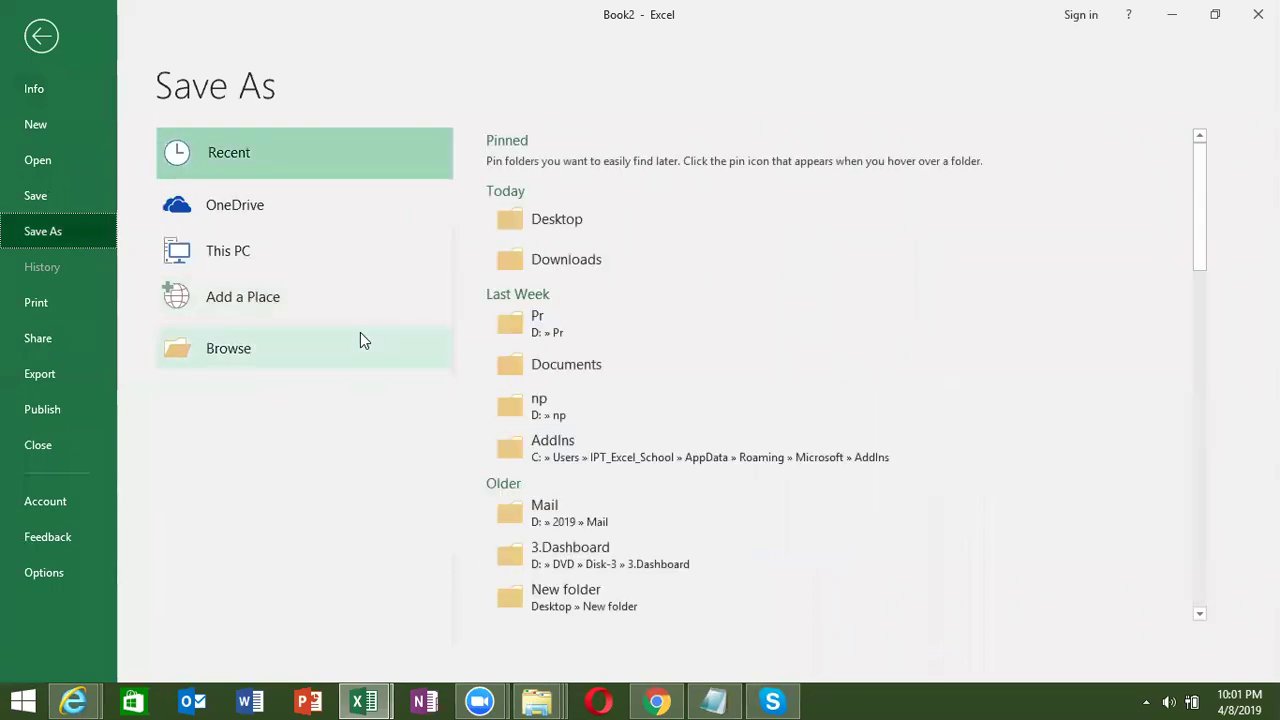
click(516, 330)
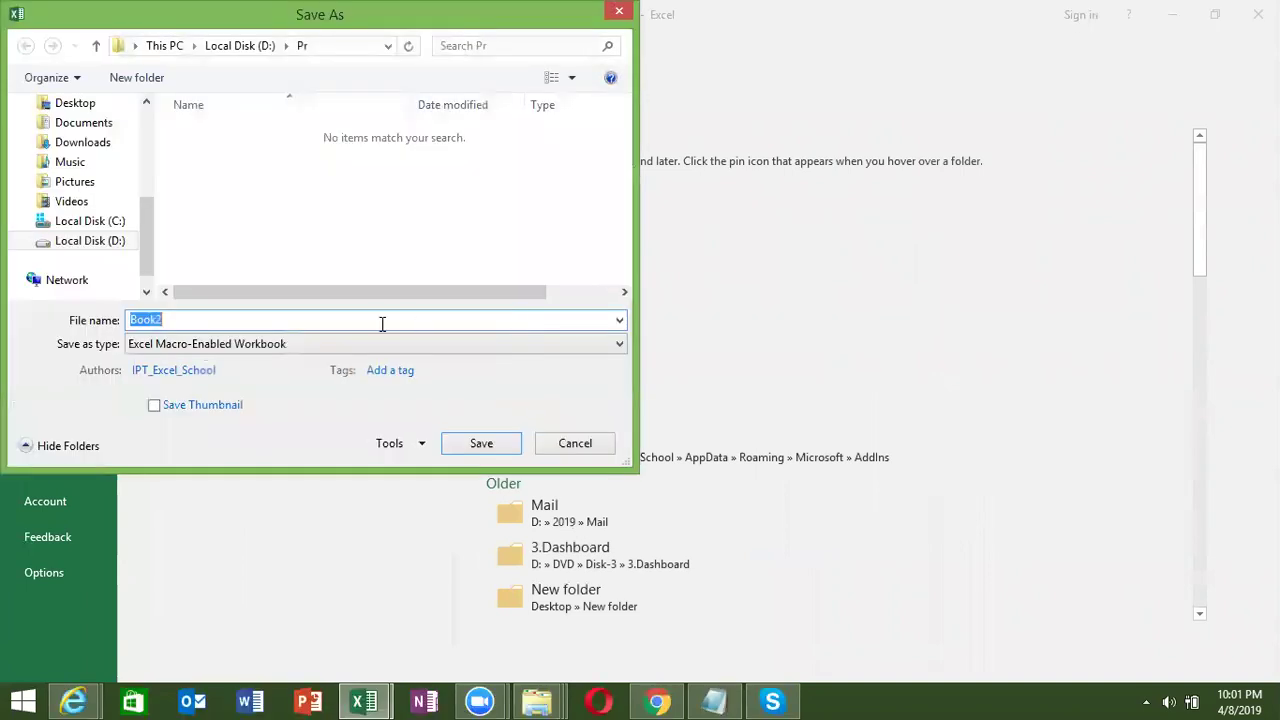
text(Puja)
click(478, 440)
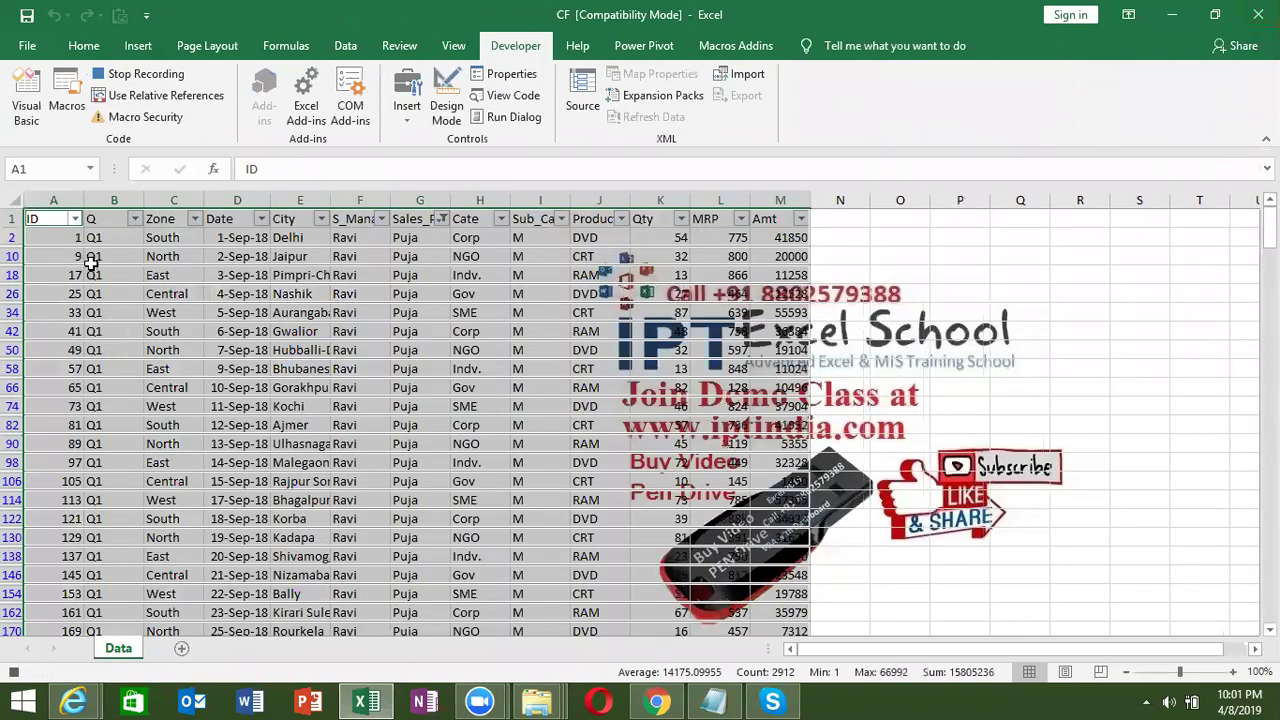
Step: Clear the Sales_Person filter to show all rows and stop recording Macro3
click(47, 218)
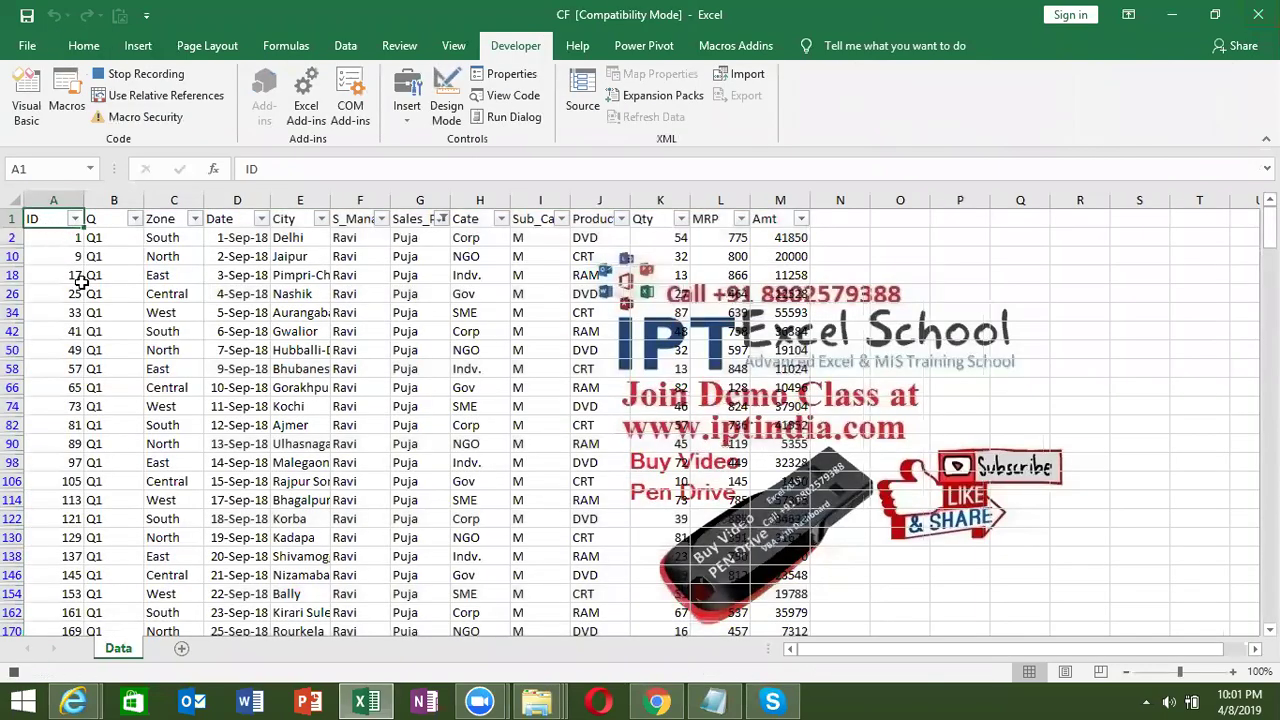
click(441, 218)
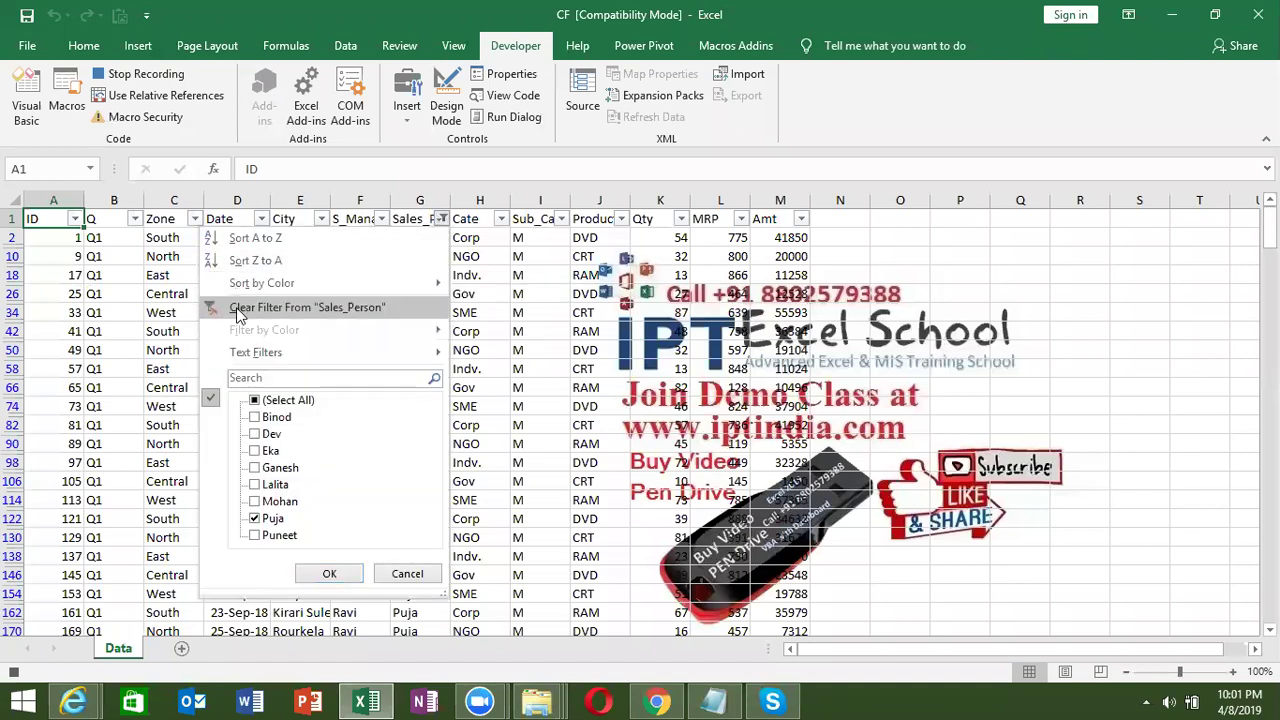
click(237, 307)
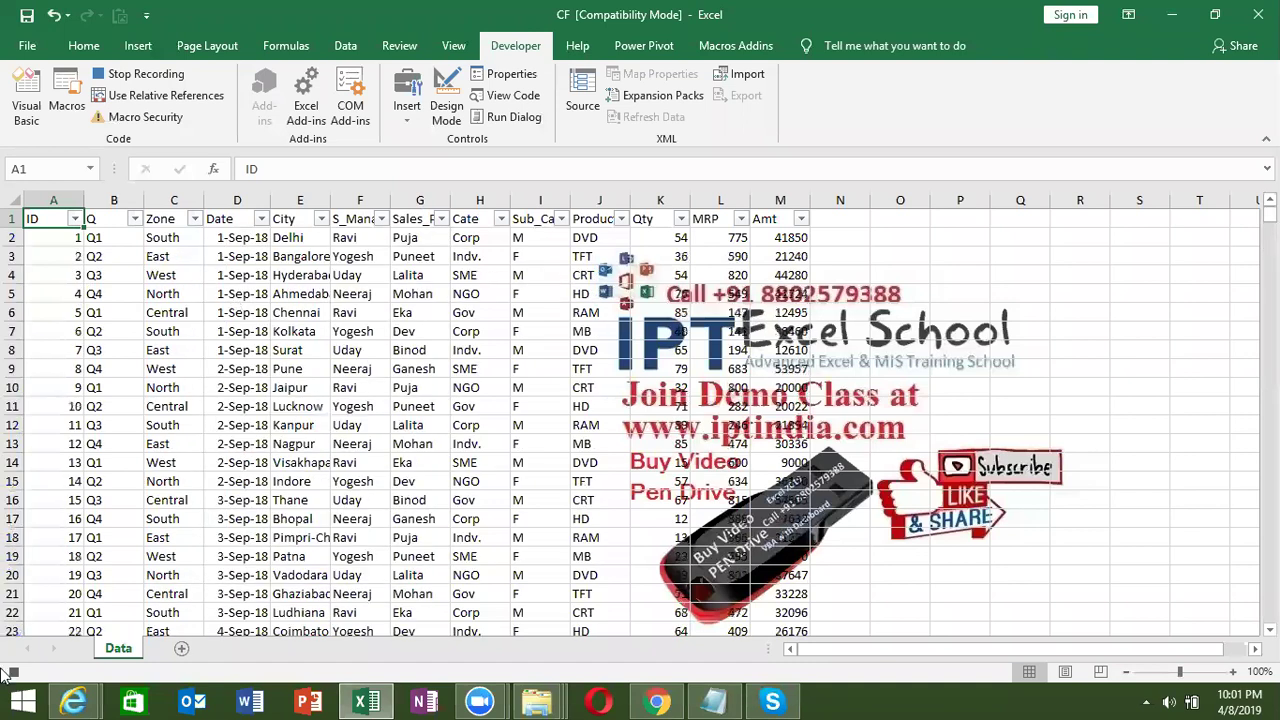
click(15, 671)
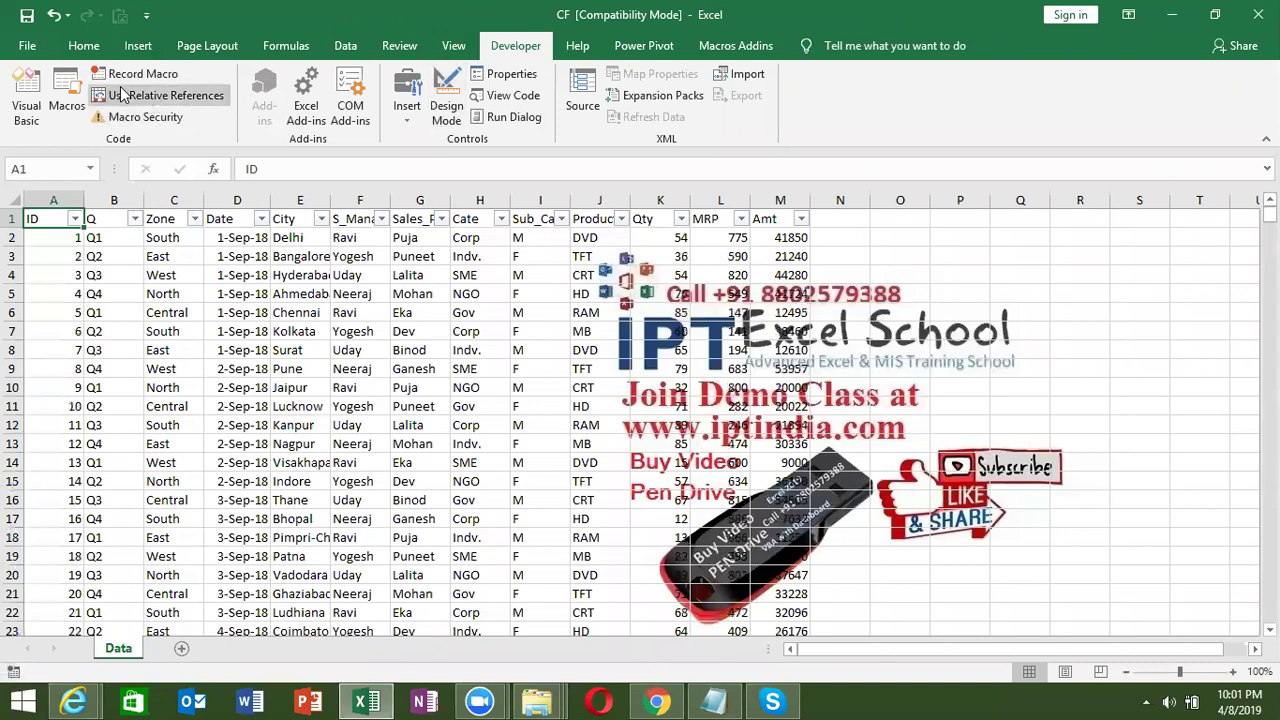
Step: Open Macro3's recorded code in the VBA editor from the Macros list
click(67, 102)
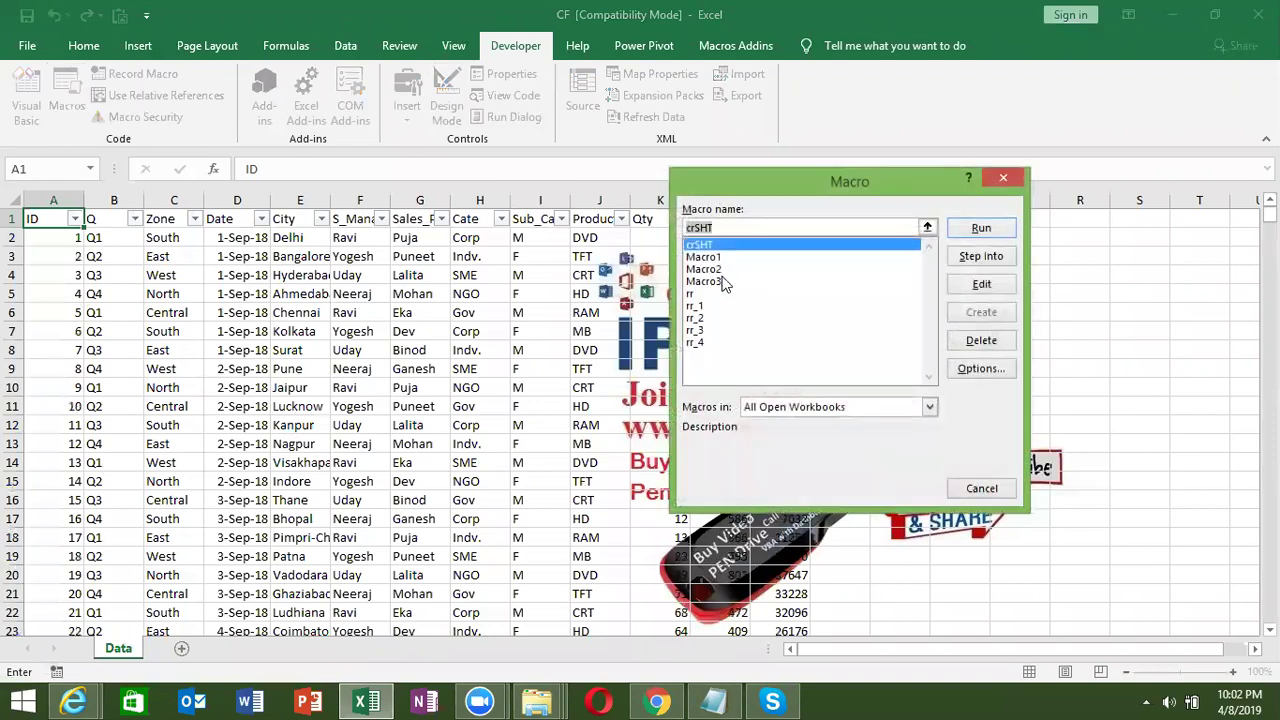
click(727, 283)
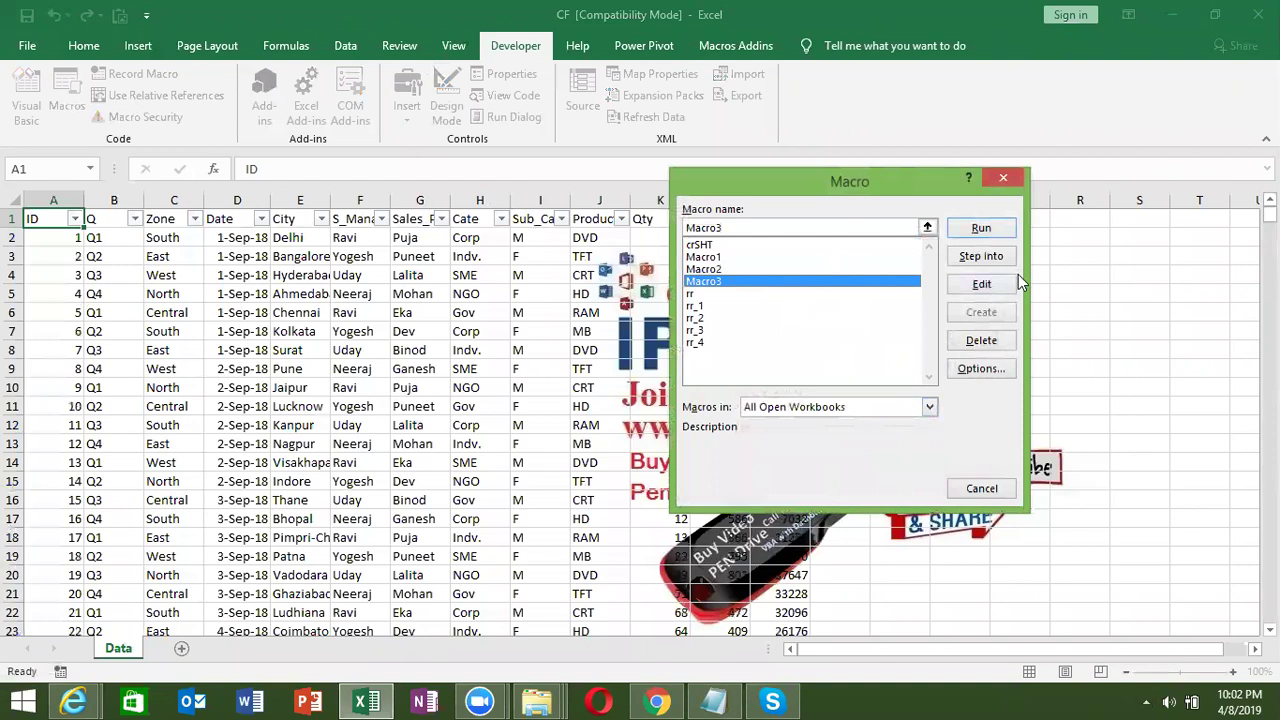
click(985, 286)
click(546, 199)
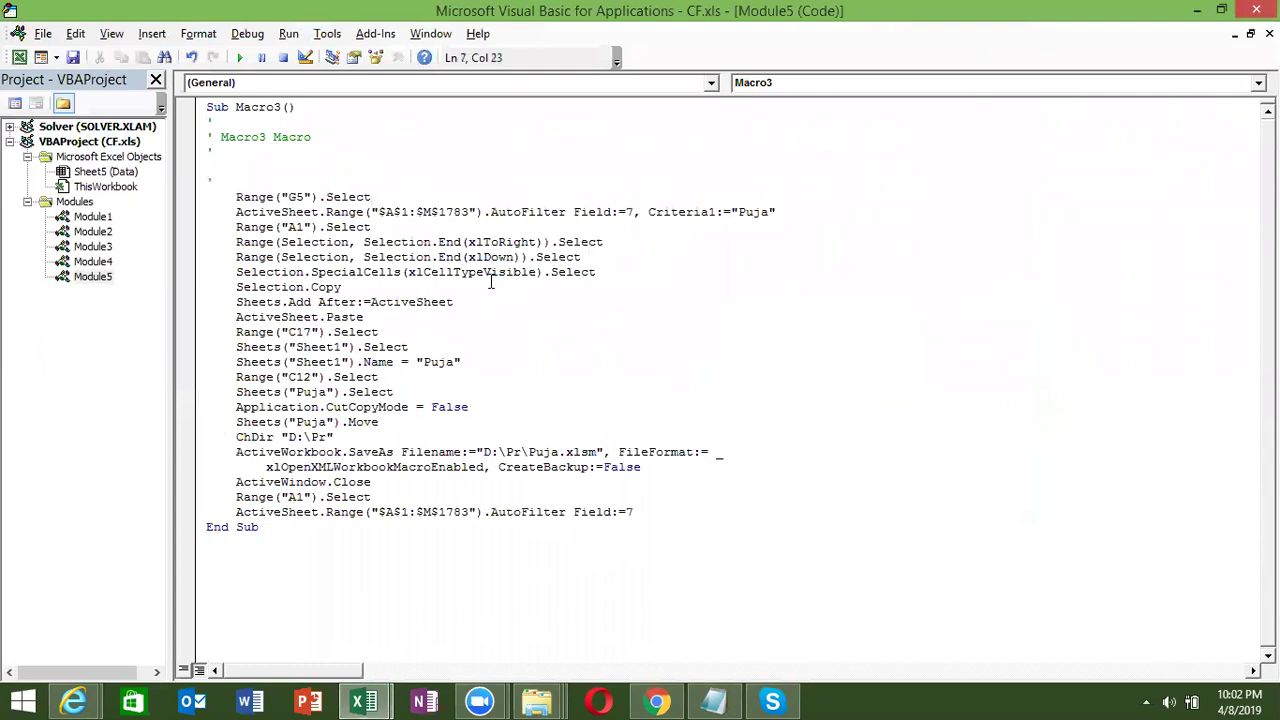
Step: Select Macro3's fixed $A$1:$M$1783 filter range in the code, then return to the Data sheet
double_click(420, 212)
double_click(381, 212)
click(372, 242)
drag(378, 212, 468, 212)
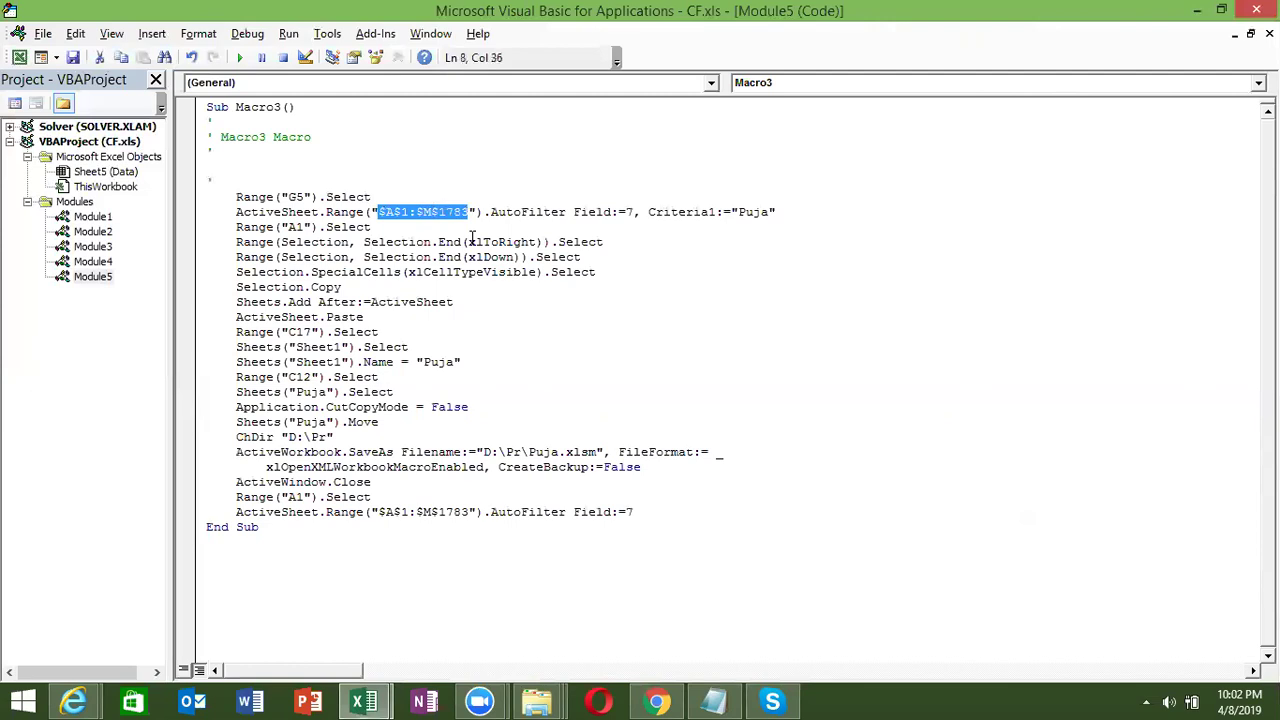
key(alt+F11)
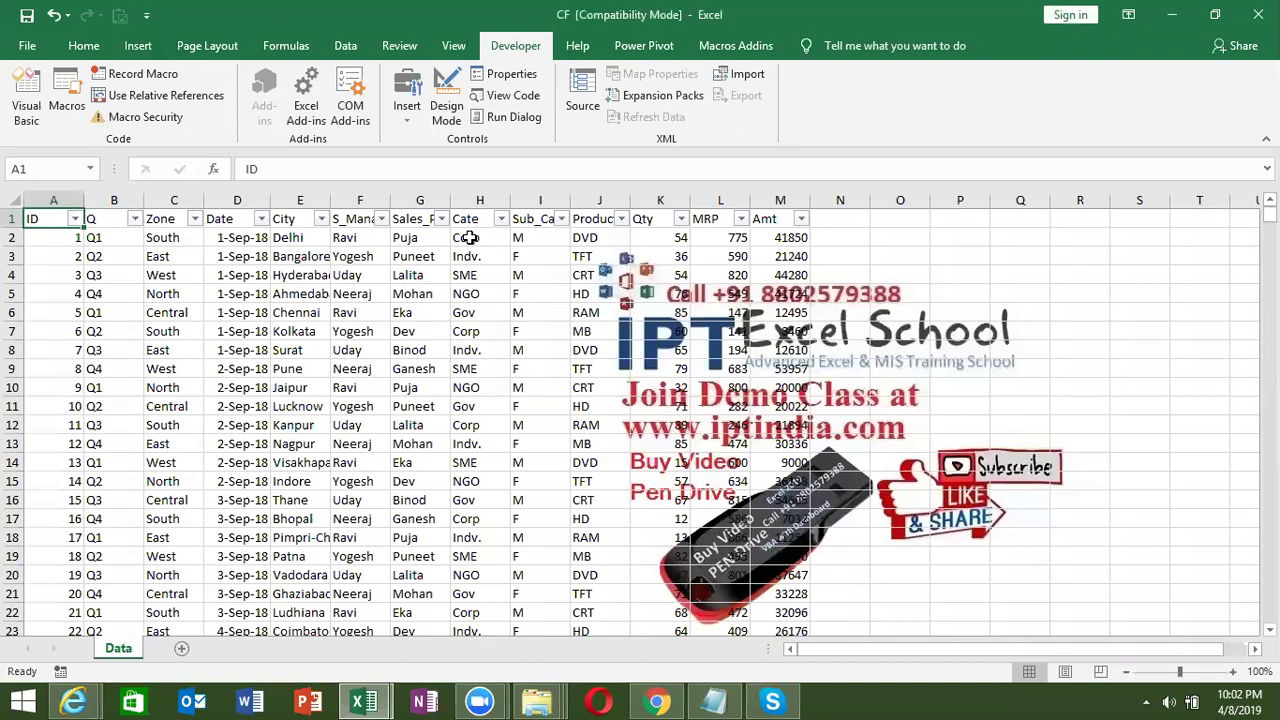
key(Right)
key(Right)
key(Right)
key(Right)
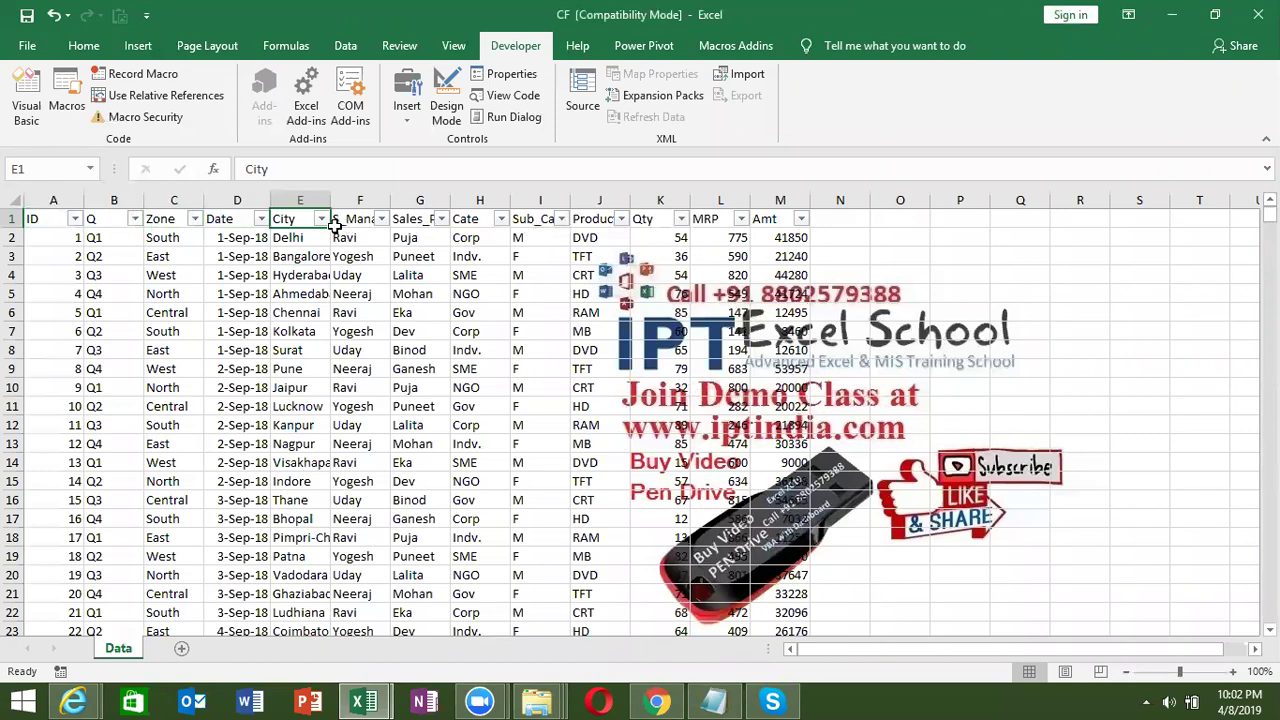
Step: Toggle the AutoFilter off and back on, and confirm the data ends at row 1783
key(ctrl+shift+l)
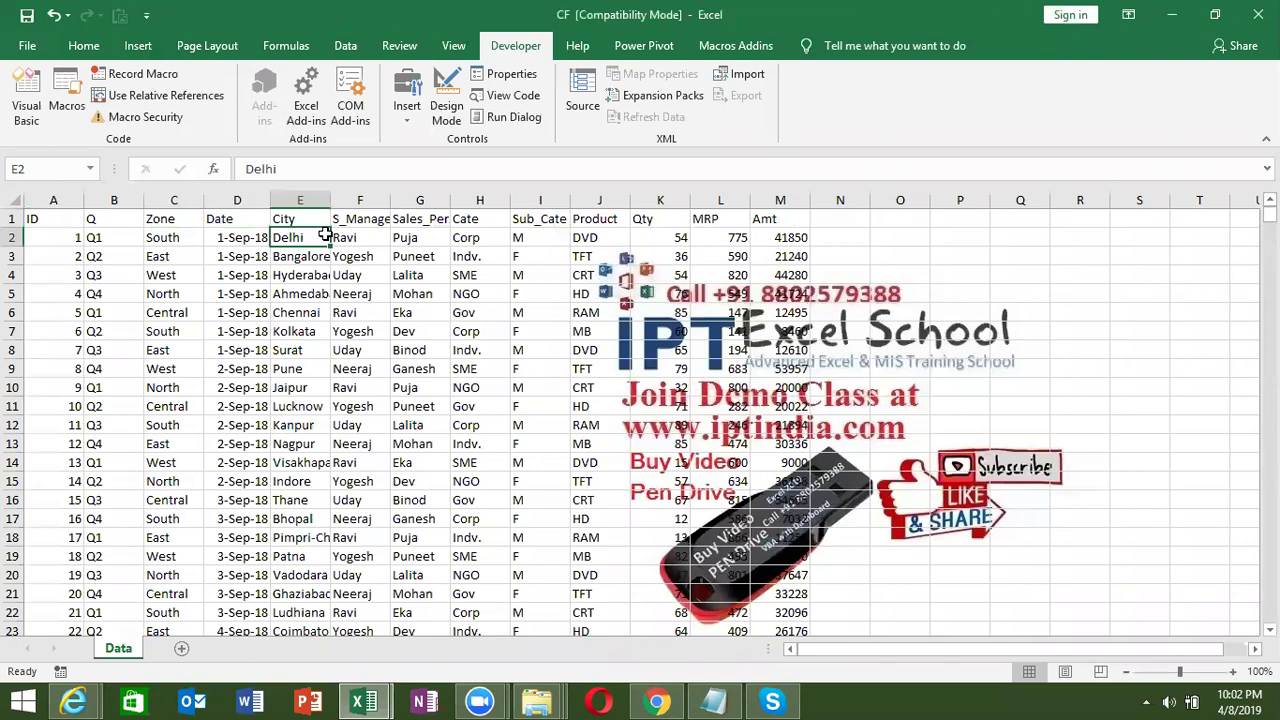
key(Left)
key(Left)
key(Left)
key(Left)
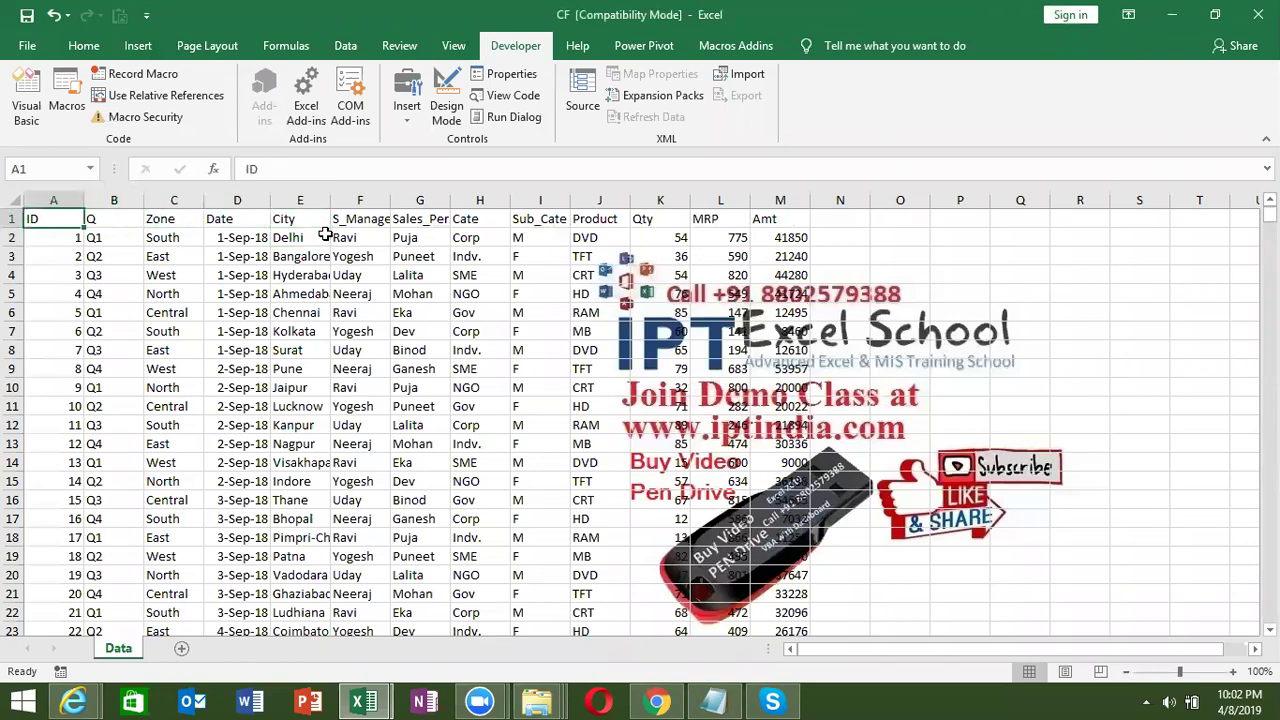
key(ctrl+shift+l)
key(ctrl+Down)
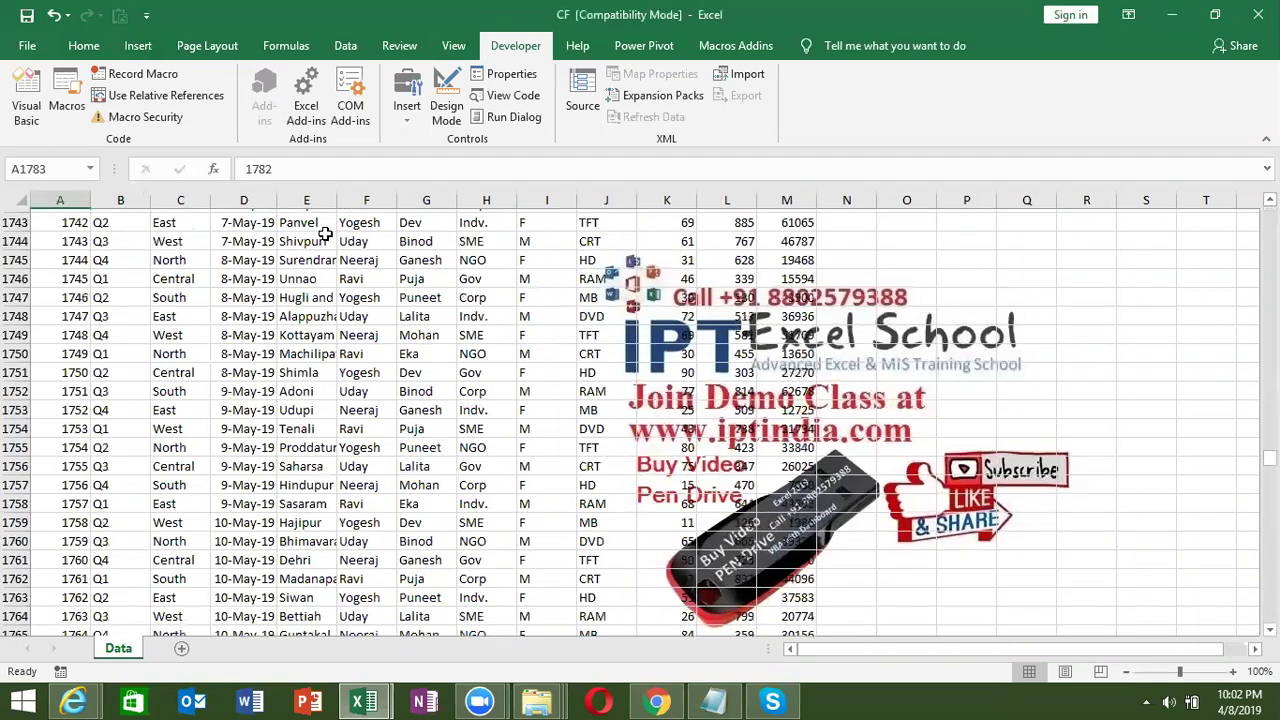
key(ctrl+Up)
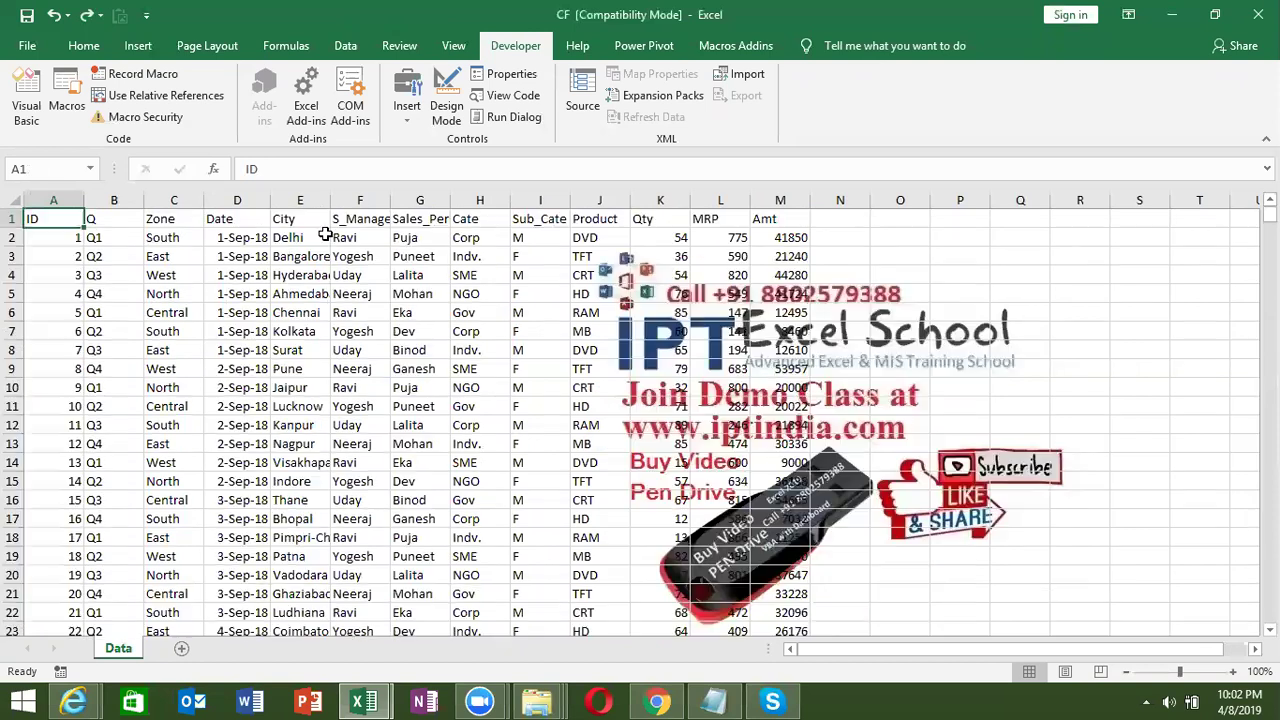
Step: Back in Macro3's code, begin deleting the M from the range end
key(alt+F11)
click(421, 212)
key(Delete)
key(Delete)
key(Delete)
key(Delete)
key(Delete)
key(Delete)
Step: Trim the first AutoFilter range to $A$1 and delete the line selecting Sheet1
key(BackSpace)
key(BackSpace)
key(Down)
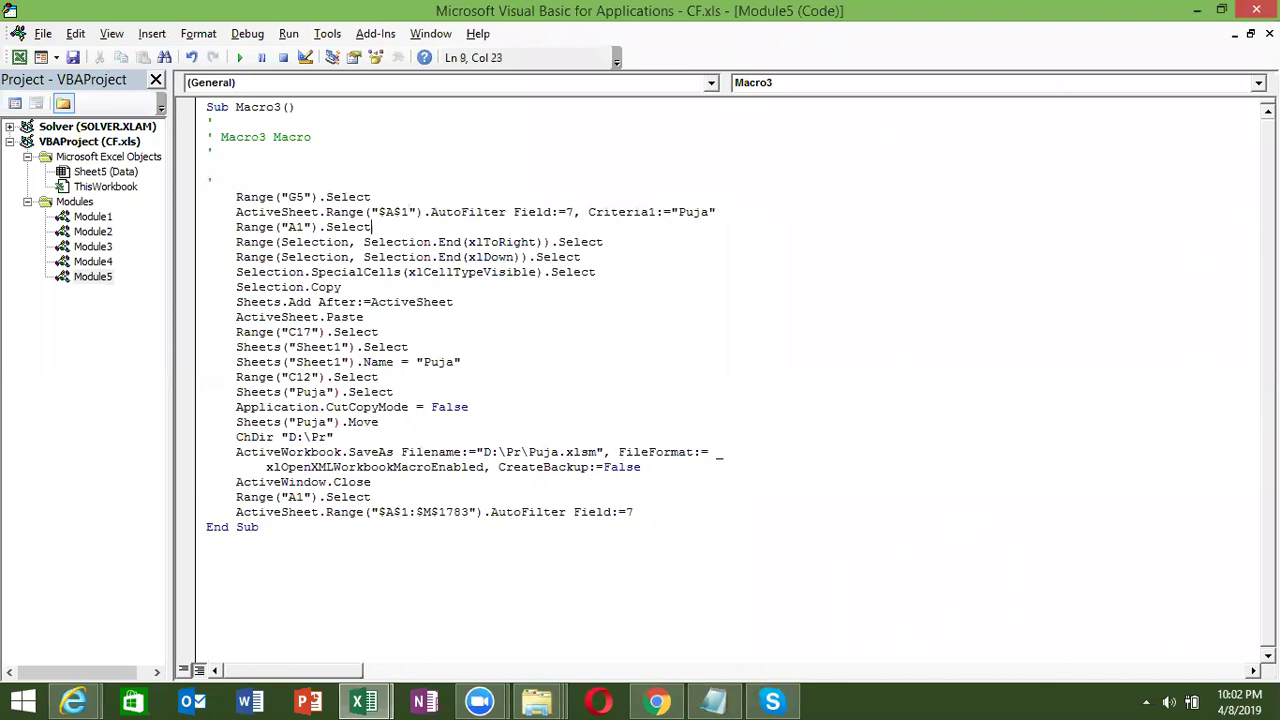
key(Down)
key(Down)
key(Down)
key(Down)
key(Down)
key(Down)
key(Down)
key(Down)
key(shift+Left)
key(shift+Left)
key(shift+Left)
key(shift+Left)
key(shift+Left)
key(shift+Left)
key(shift+Left)
key(shift+Left)
key(shift+Left)
key(shift+Left)
key(shift+Left)
key(shift+Left)
key(shift+Left)
key(shift+Left)
key(Delete)
Step: Make the sheet-rename line target ActiveSheet instead of Sheet1 and remove the blank line
key(Up)
key(Up)
key(shift+Right)
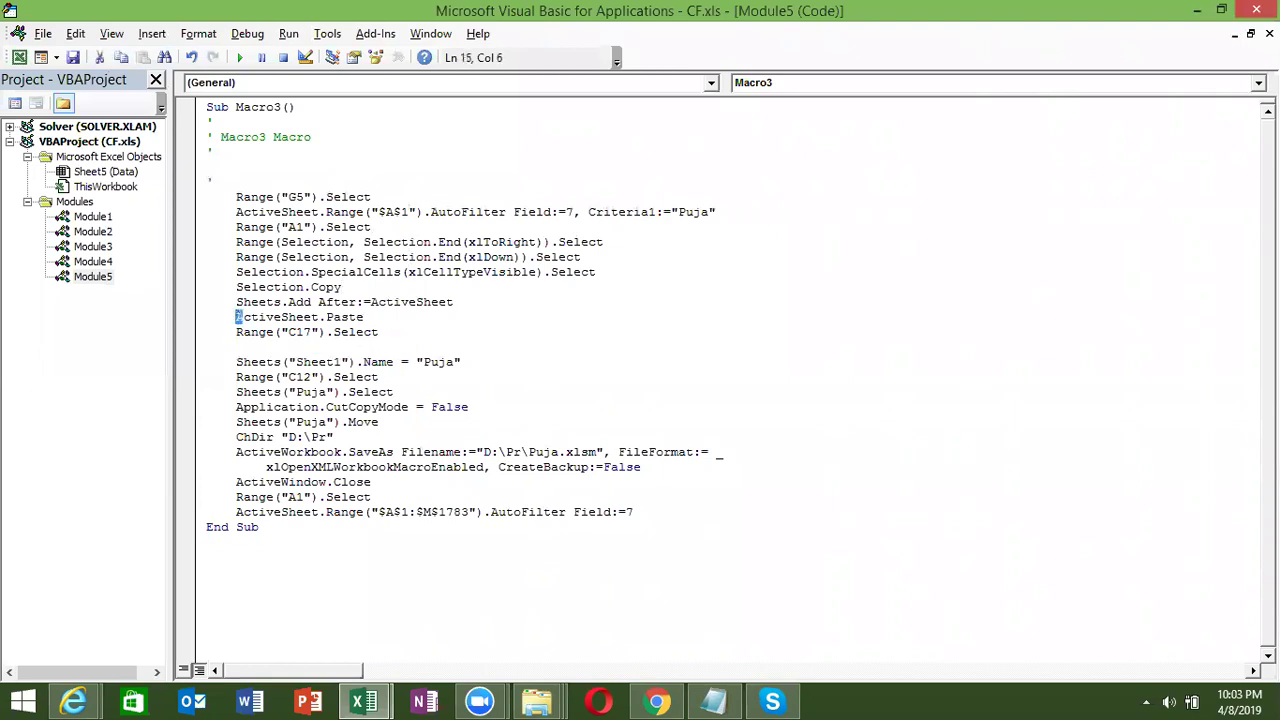
key(shift+Right)
key(shift+Right)
key(shift+Right)
key(ctrl+c)
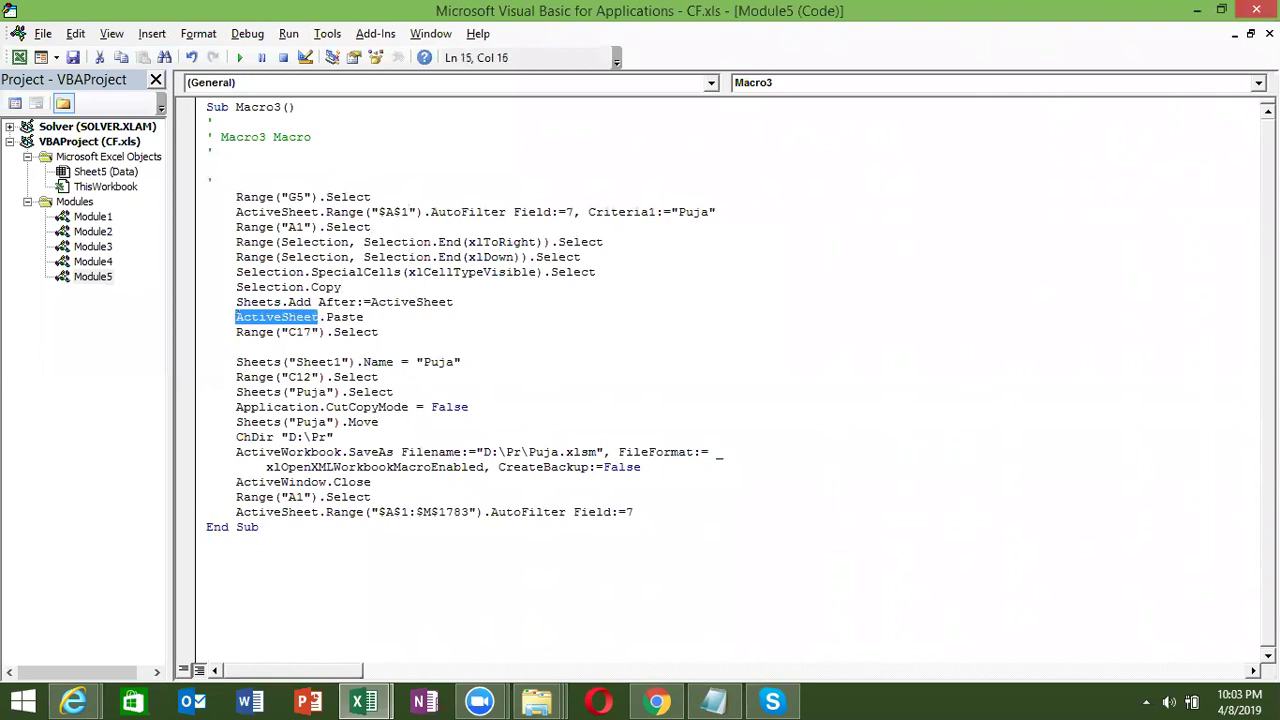
key(Down)
key(Down)
key(Down)
key(Left)
key(Left)
key(Left)
key(Left)
key(Left)
key(Left)
key(Left)
key(Left)
key(shift+Right)
key(shift+Right)
key(shift+Right)
key(shift+Right)
key(shift+Right)
key(shift+Right)
key(shift+Right)
key(shift+Right)
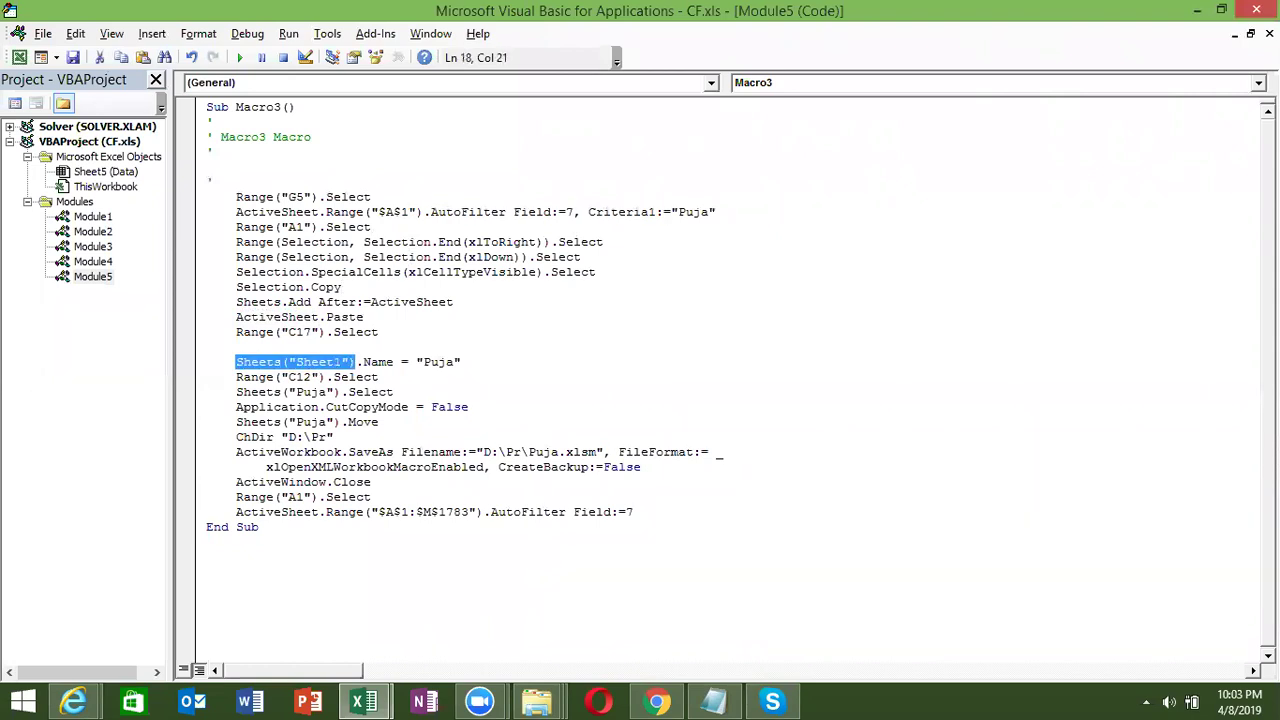
key(ctrl+v)
key(Up)
key(Up)
key(Up)
key(Up)
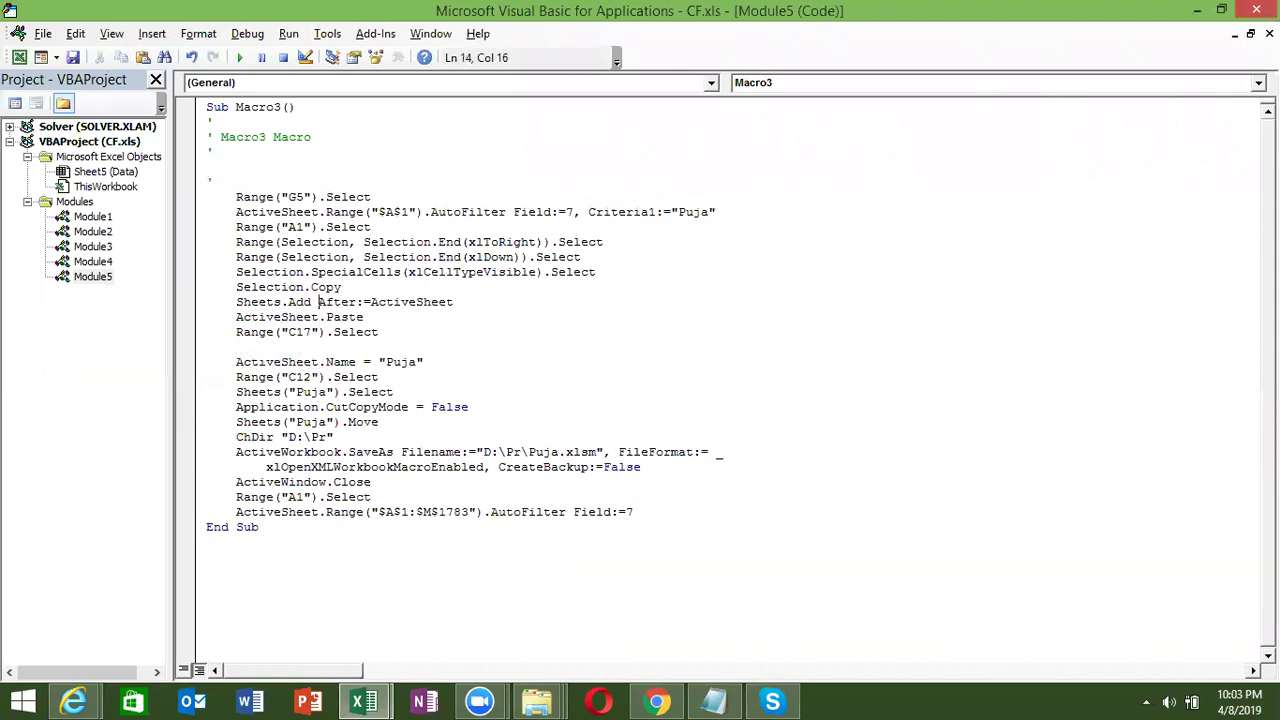
key(Down)
key(Down)
key(Down)
key(Delete)
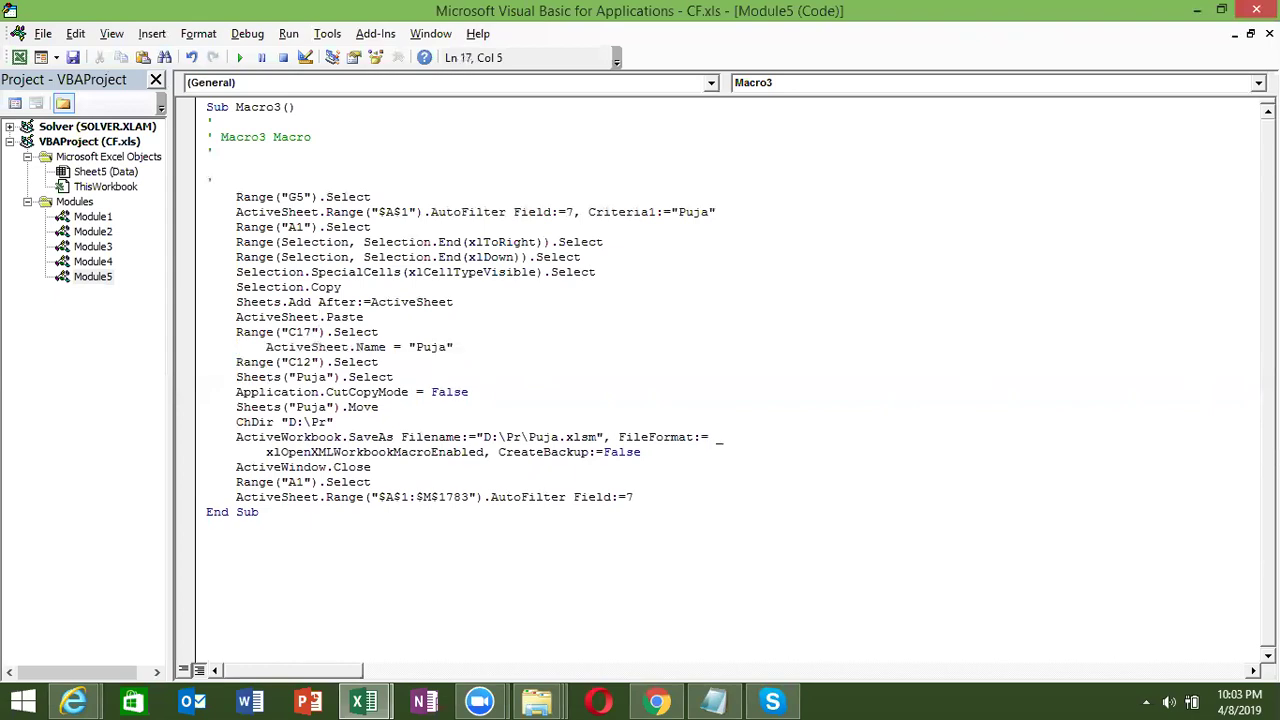
key(Delete)
key(Delete)
key(Delete)
key(Delete)
Step: Delete the line that selects the hard-coded salesperson sheet
key(Down)
key(shift+Down)
key(Down)
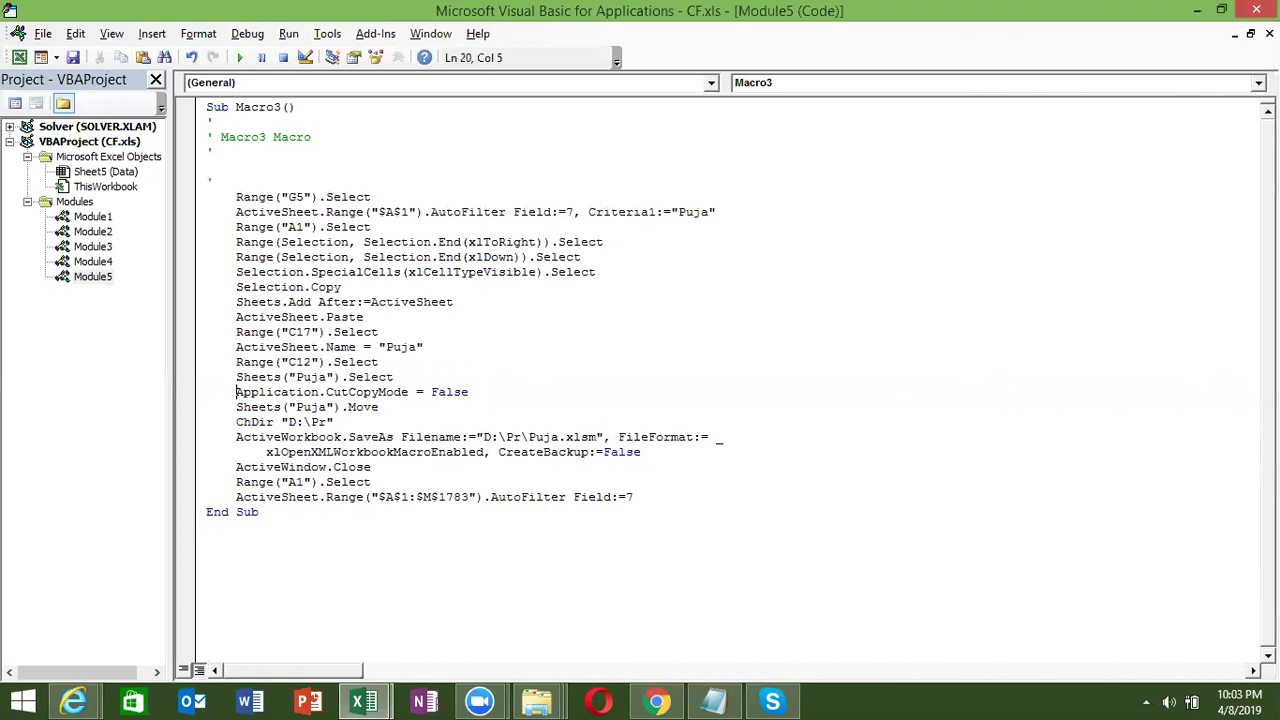
key(Up)
key(shift+Down)
key(Up)
key(shift+Down)
key(Up)
key(Up)
key(Down)
key(shift+Down)
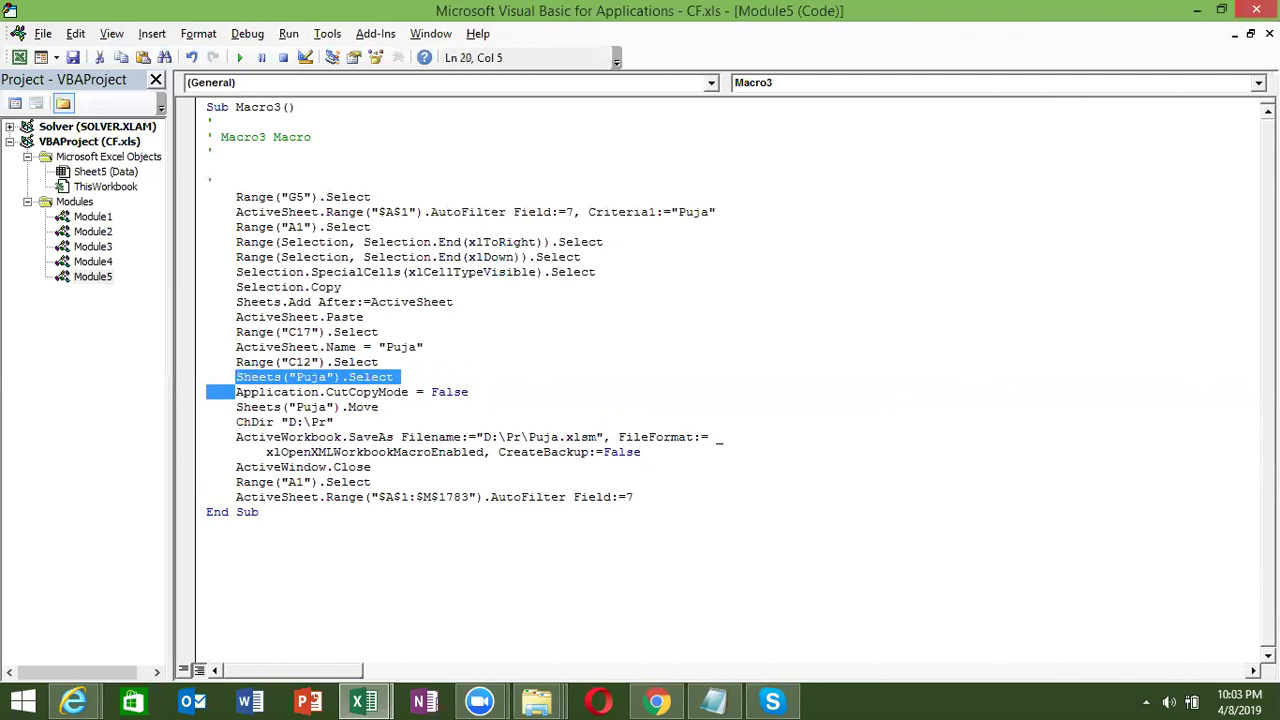
key(Delete)
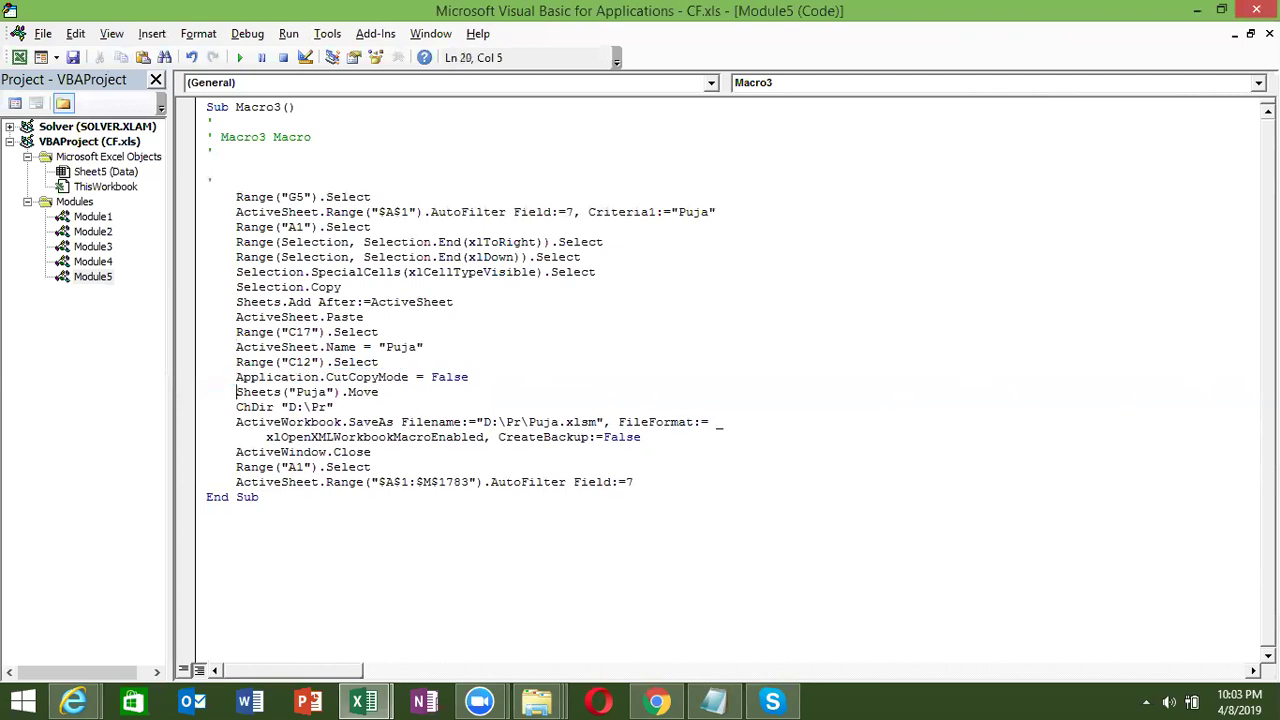
Step: Replace the hard-coded sheet reference before .Move with ActiveSheet
key(shift+Right)
key(shift+Right)
key(shift+Right)
key(shift+Right)
key(shift+Right)
key(shift+Right)
key(shift+Right)
key(shift+Right)
key(shift+Right)
key(shift+Left)
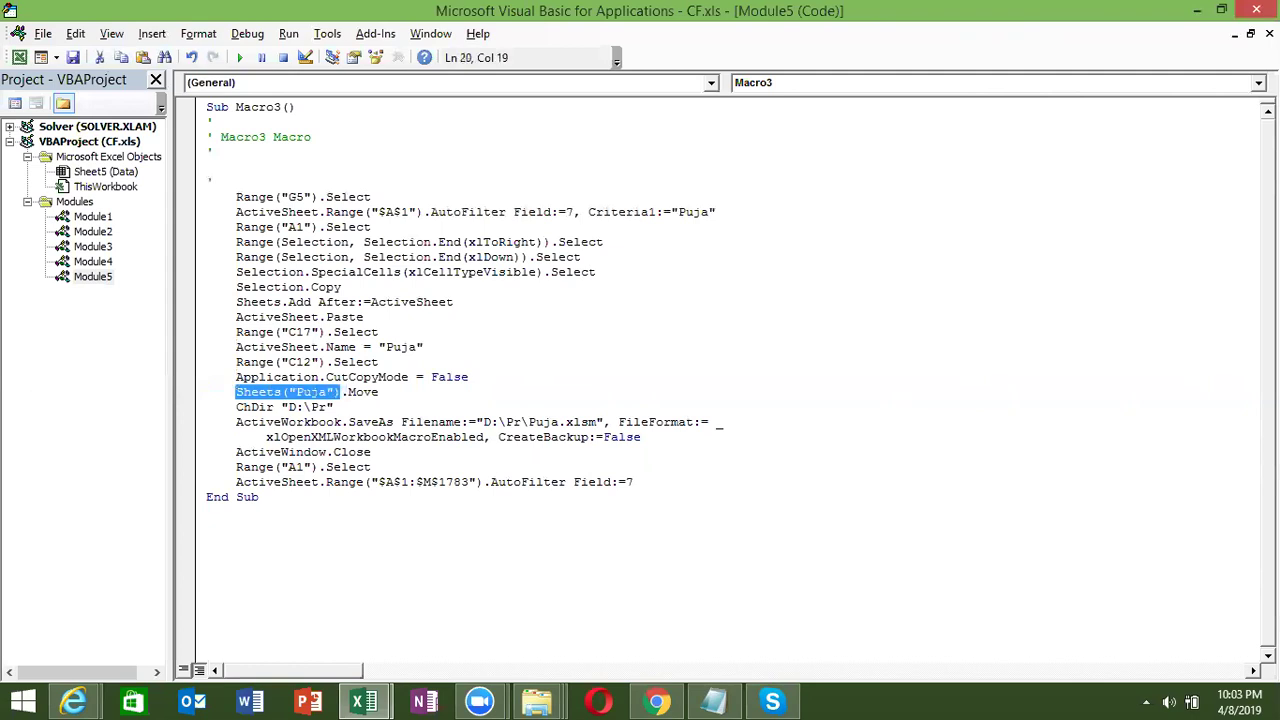
key(ctrl+v)
Step: Delete the ChDir line from Macro3
key(Down)
click(244, 407)
key(Left)
key(shift+Down)
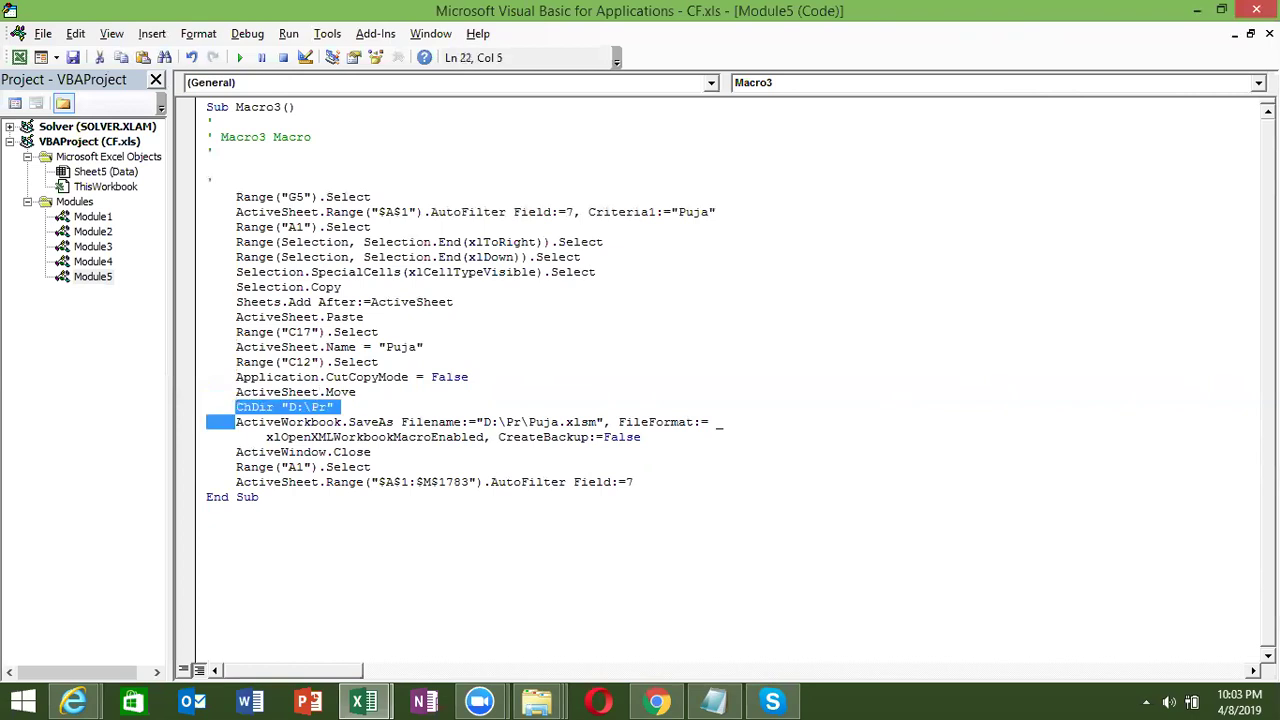
key(Delete)
click(236, 452)
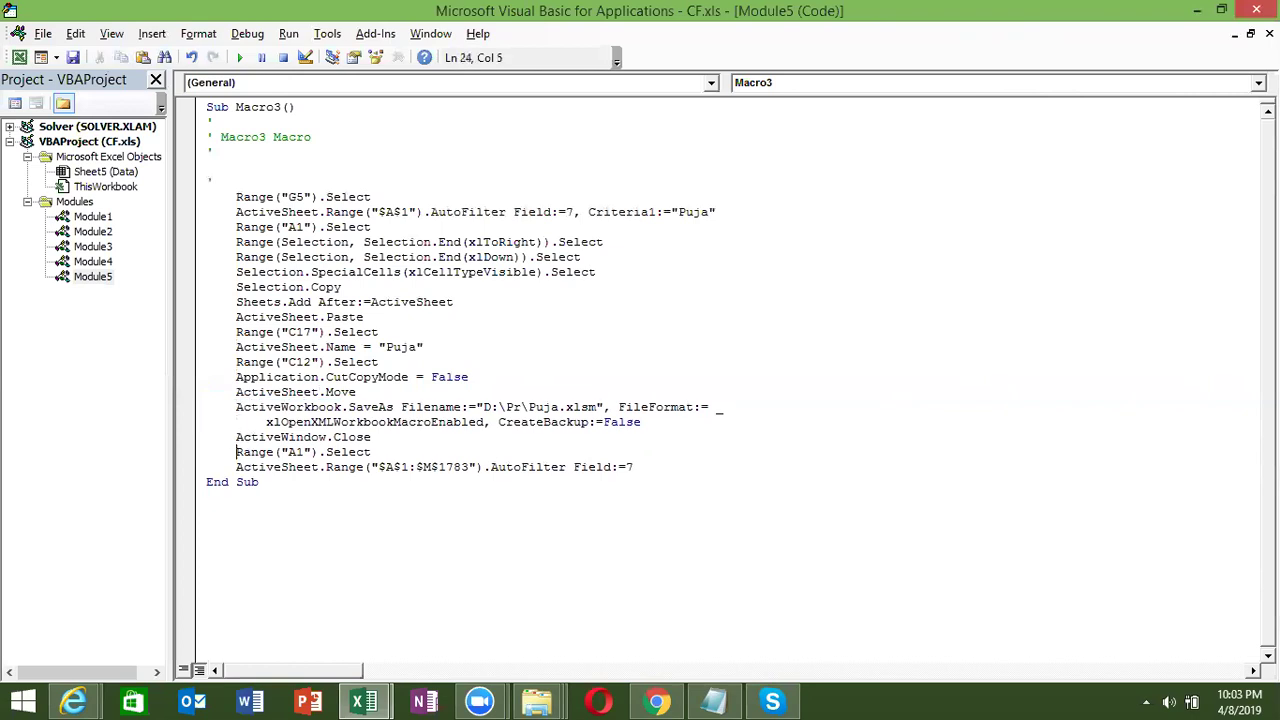
key(Up)
key(Up)
key(Up)
key(Up)
key(Up)
key(Up)
key(Up)
key(Up)
Step: Add m = InputBox("Enter Name") as a new first line above Range("G5").Select
double_click(542, 407)
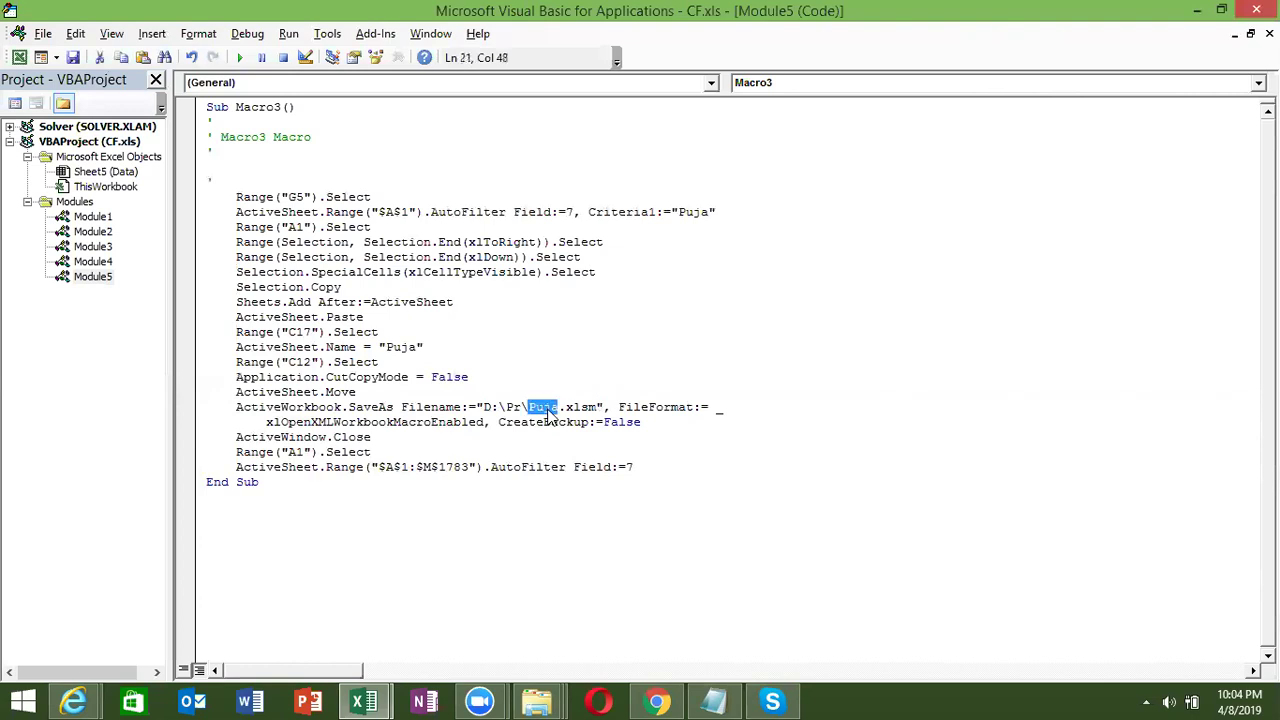
click(237, 196)
key(Return)
key(Return)
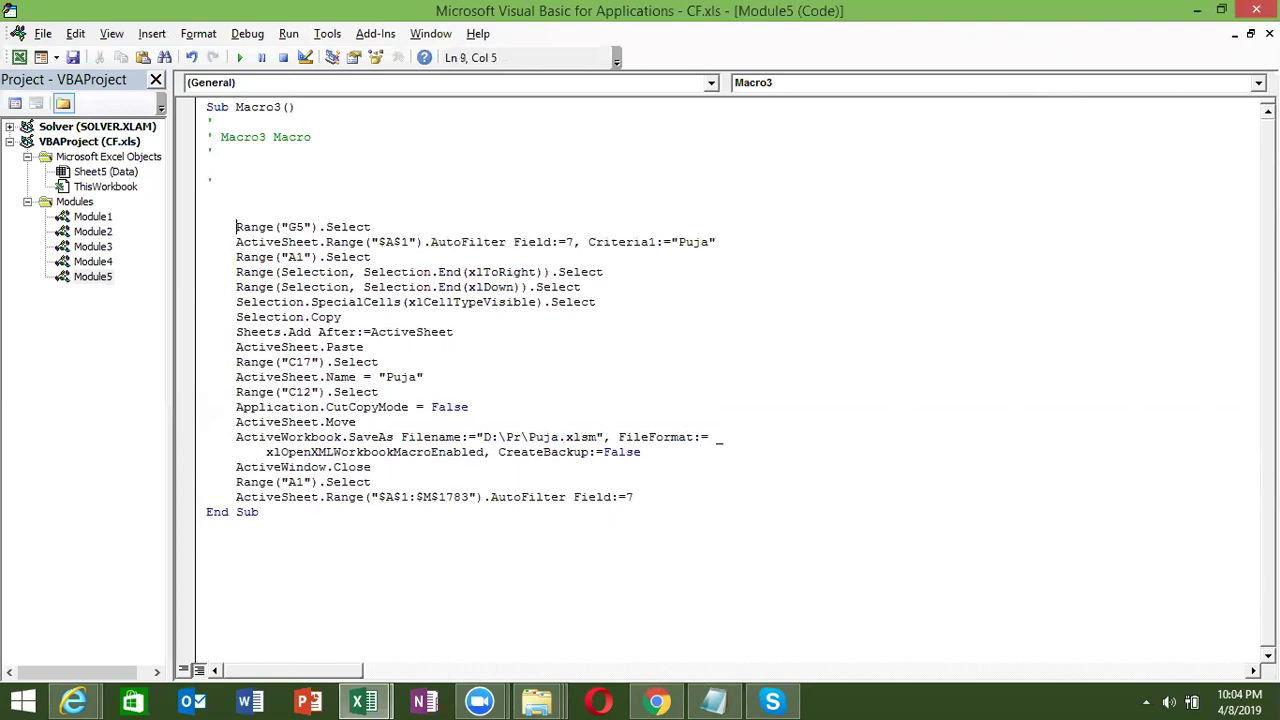
click(237, 196)
text(m=input)
text(box)
text(("Enter Name")
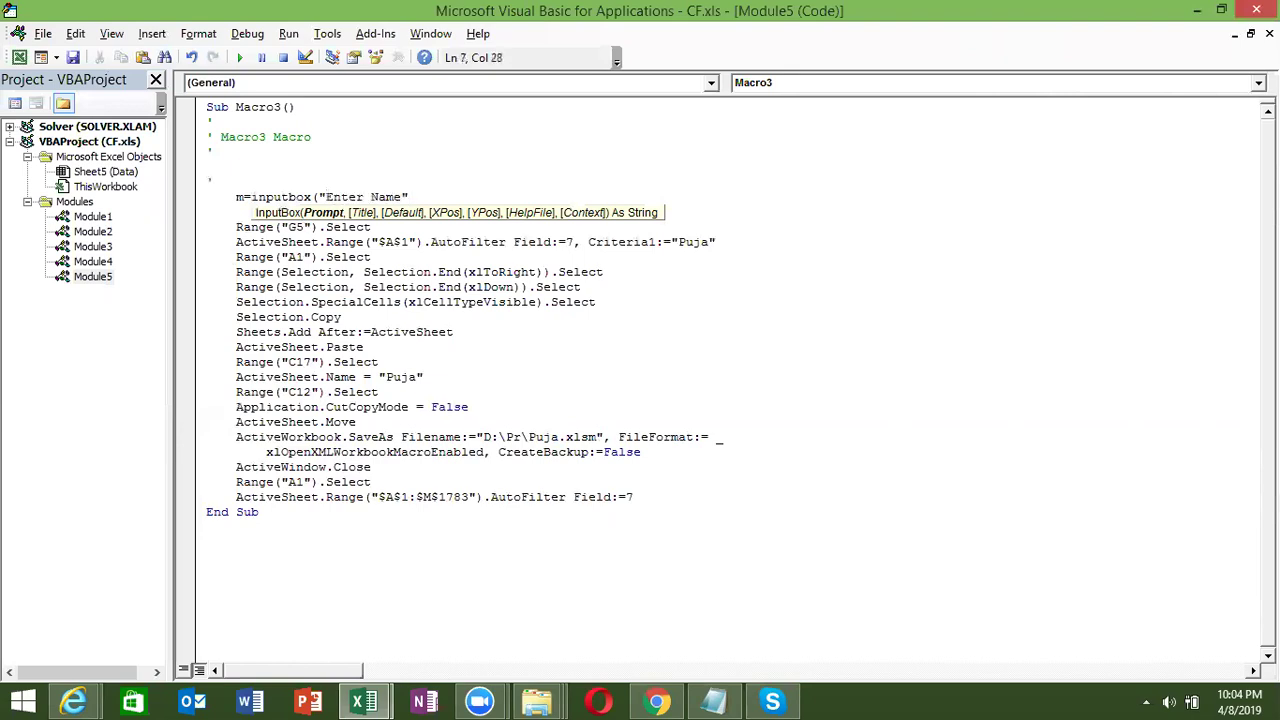
text())
click(303, 219)
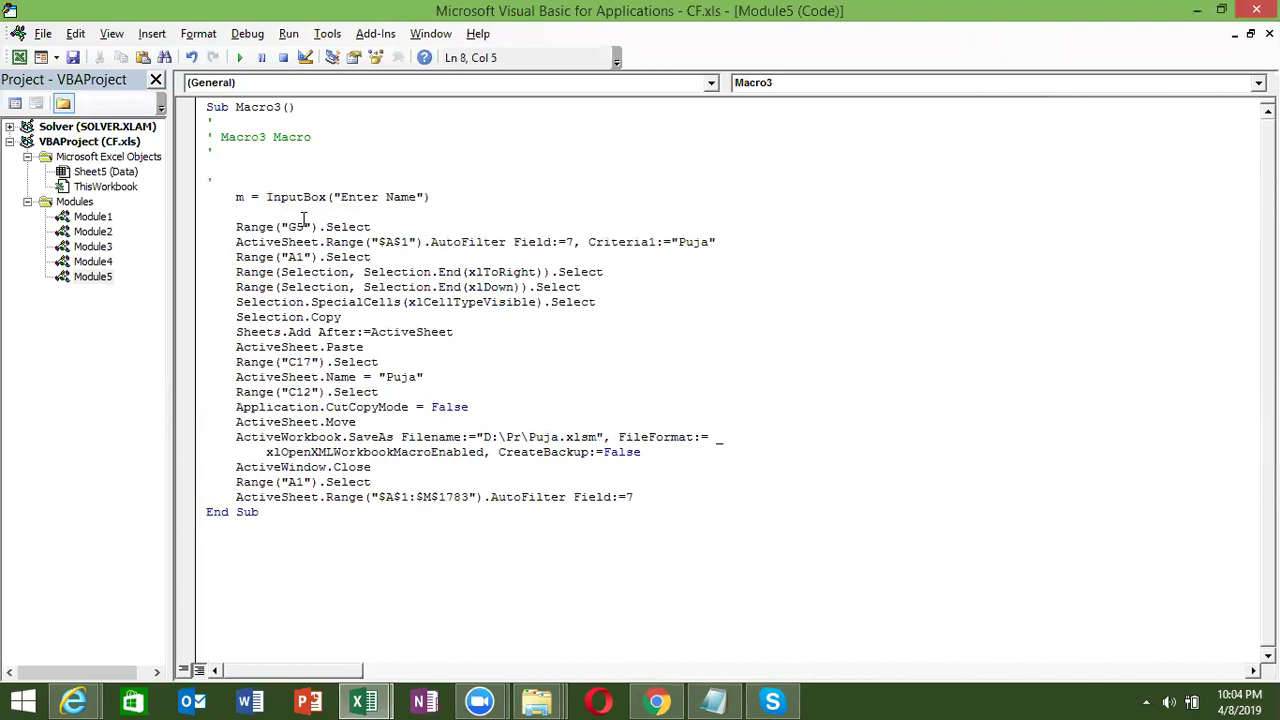
key(Up)
key(End)
key(Left)
key(Left)
key(Left)
key(Left)
key(Left)
key(Left)
key(Left)
key(Left)
key(Left)
key(shift+Left)
key(shift+Left)
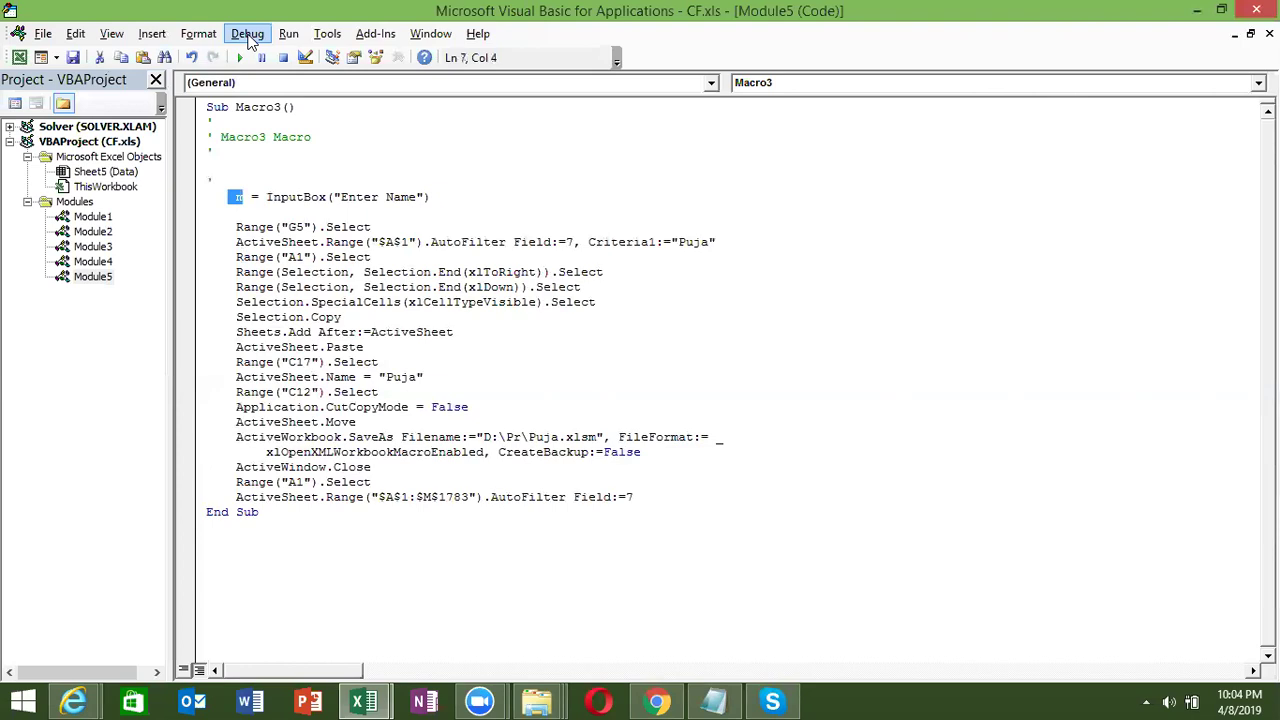
Step: Replace the hard-coded AutoFilter Criteria1 value with m
key(Left)
key(shift+Right)
key(Down)
Step: Set ActiveSheet.Name to m instead of the quoted sheet name
key(Down)
key(Down)
key(Right)
key(Right)
key(Right)
key(Right)
key(Right)
key(Right)
key(Right)
key(Right)
key(Right)
key(Right)
key(Right)
key(Right)
key(Right)
key(Right)
key(shift+Right)
key(shift+Right)
key(shift+Right)
key(shift+Right)
key(shift+Right)
key(shift+Right)
text(m)
key(Down)
key(Down)
key(Down)
key(Down)
key(Down)
key(Down)
key(Down)
key(Down)
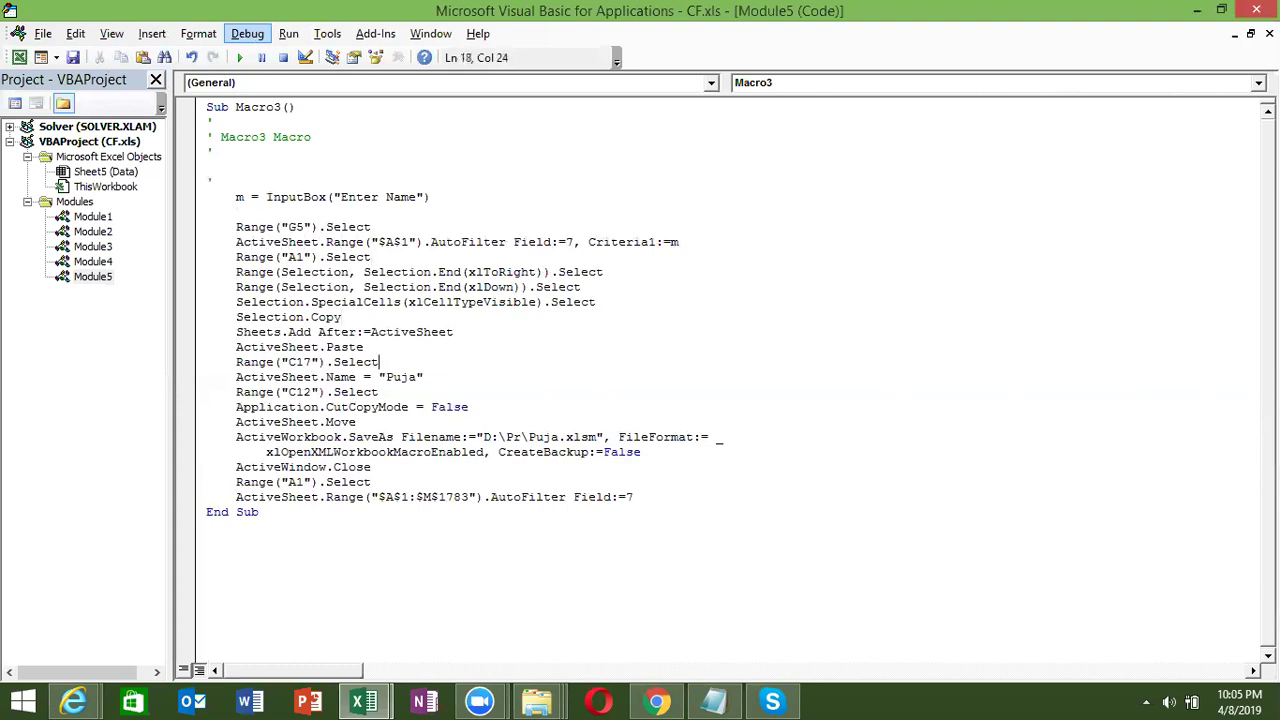
key(Down)
key(End)
key(shift+Left)
key(shift+Left)
key(shift+Left)
key(shift+Left)
key(shift+Left)
key(shift+Left)
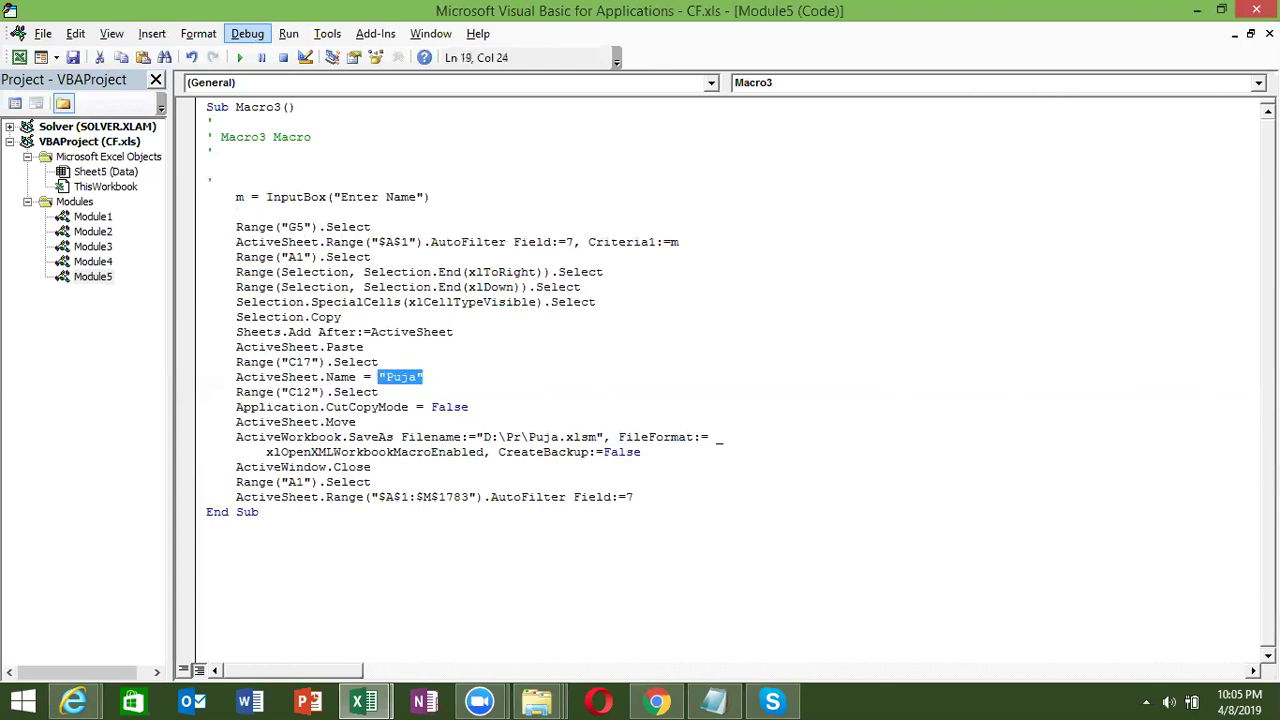
text(m)
Step: Change the SaveAs file name to "D:\Pr\" & m & ".xlsm" and return to Excel
key(Down)
key(Down)
key(Down)
key(Right)
key(Right)
key(Right)
key(Right)
key(Right)
key(Right)
key(Right)
key(Right)
key(Right)
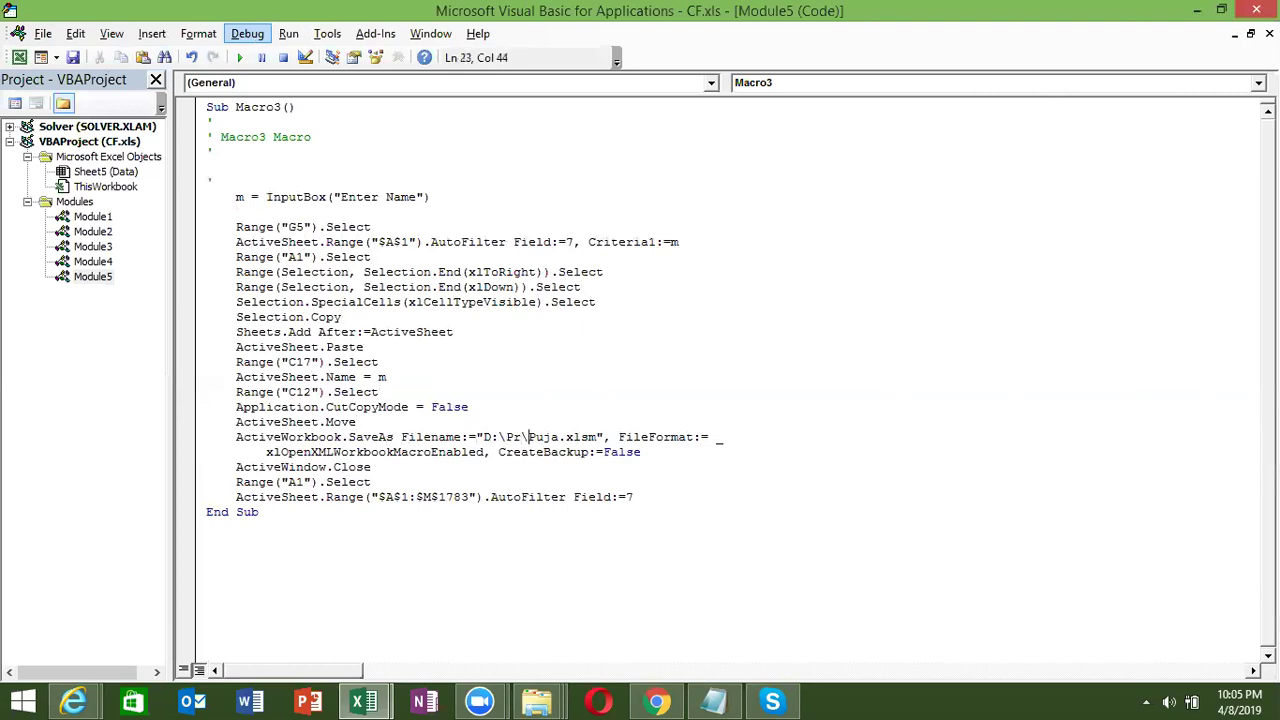
text(" )
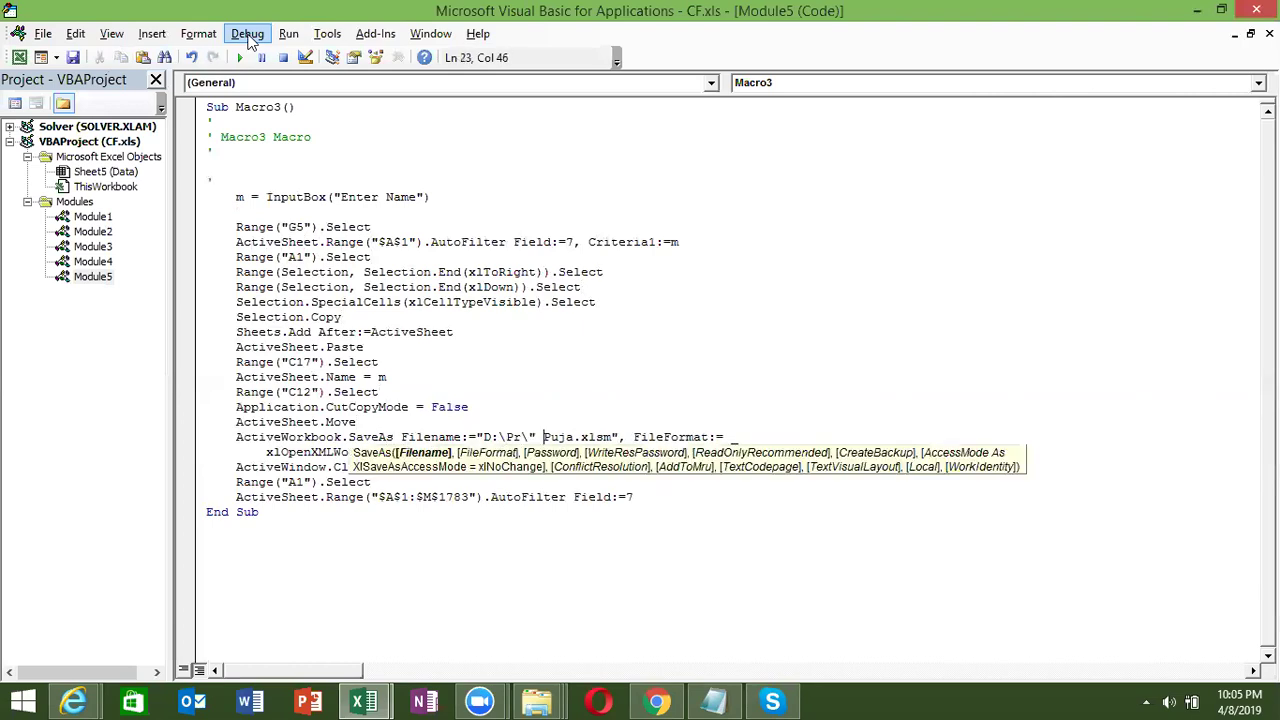
text(&)
key(Delete)
key(Delete)
key(Delete)
key(Delete)
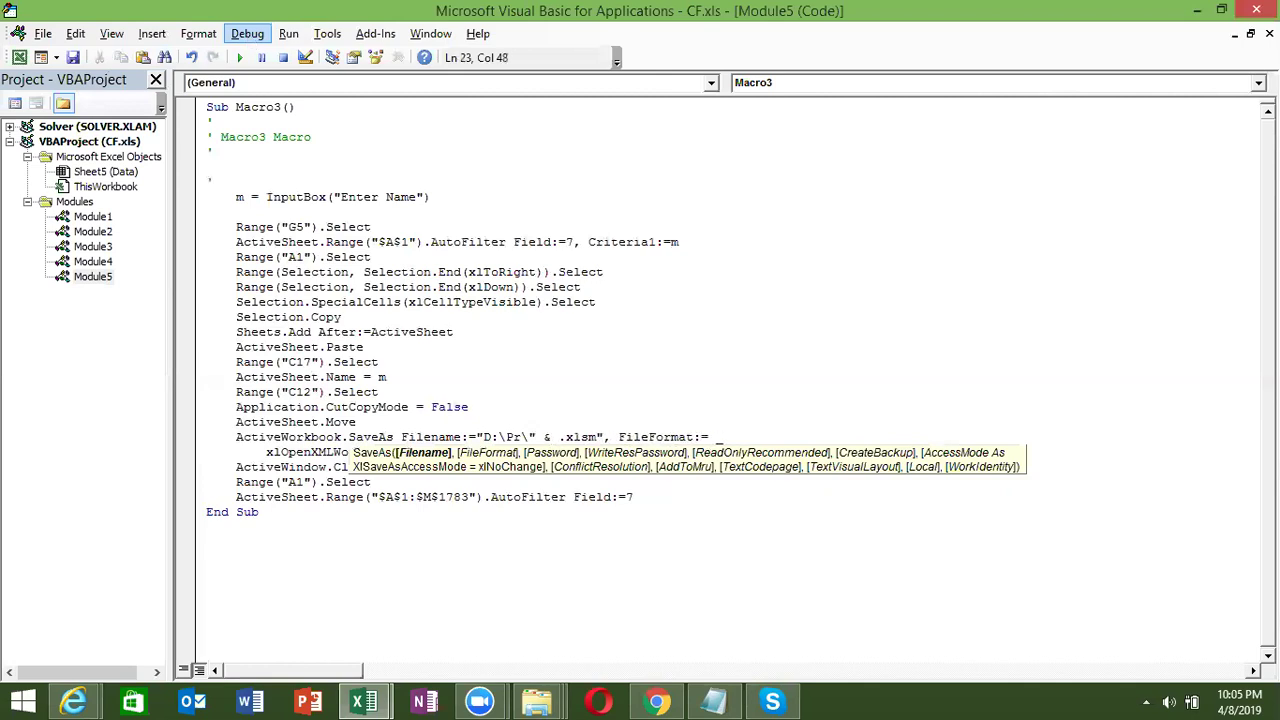
text(m &)
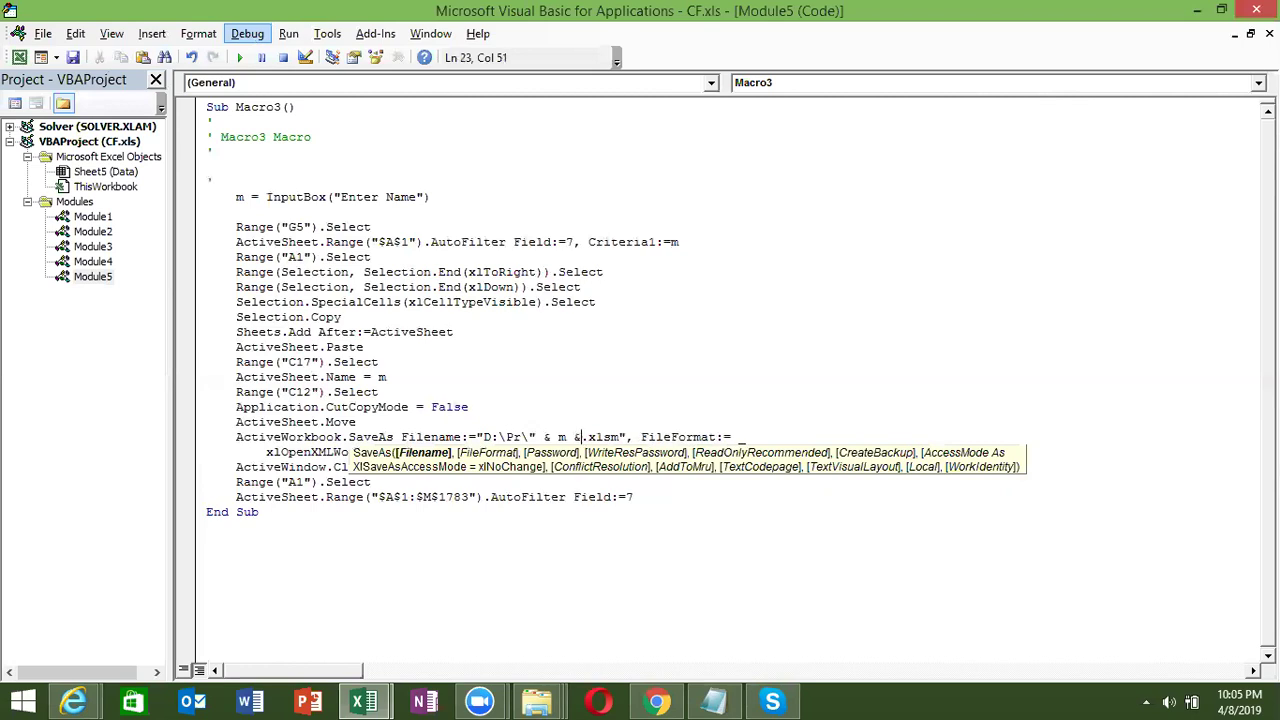
text( ")
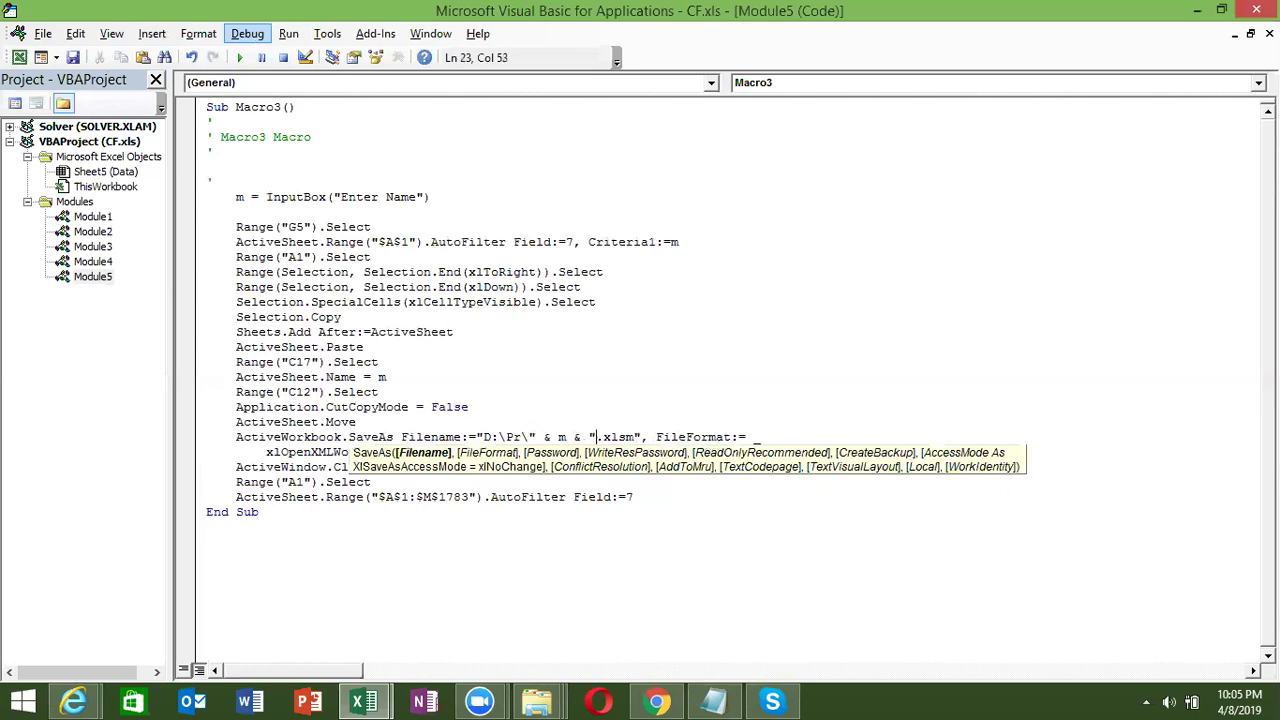
key(Up)
key(Down)
key(Down)
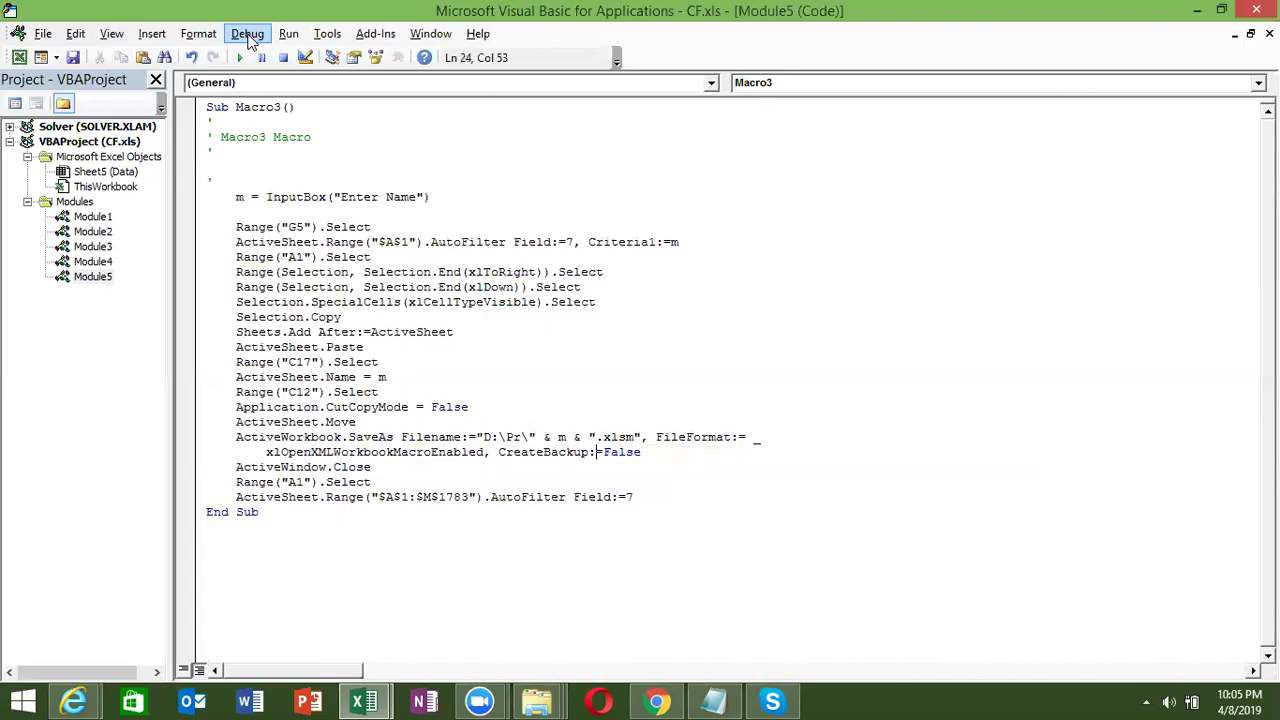
key(alt+Tab)
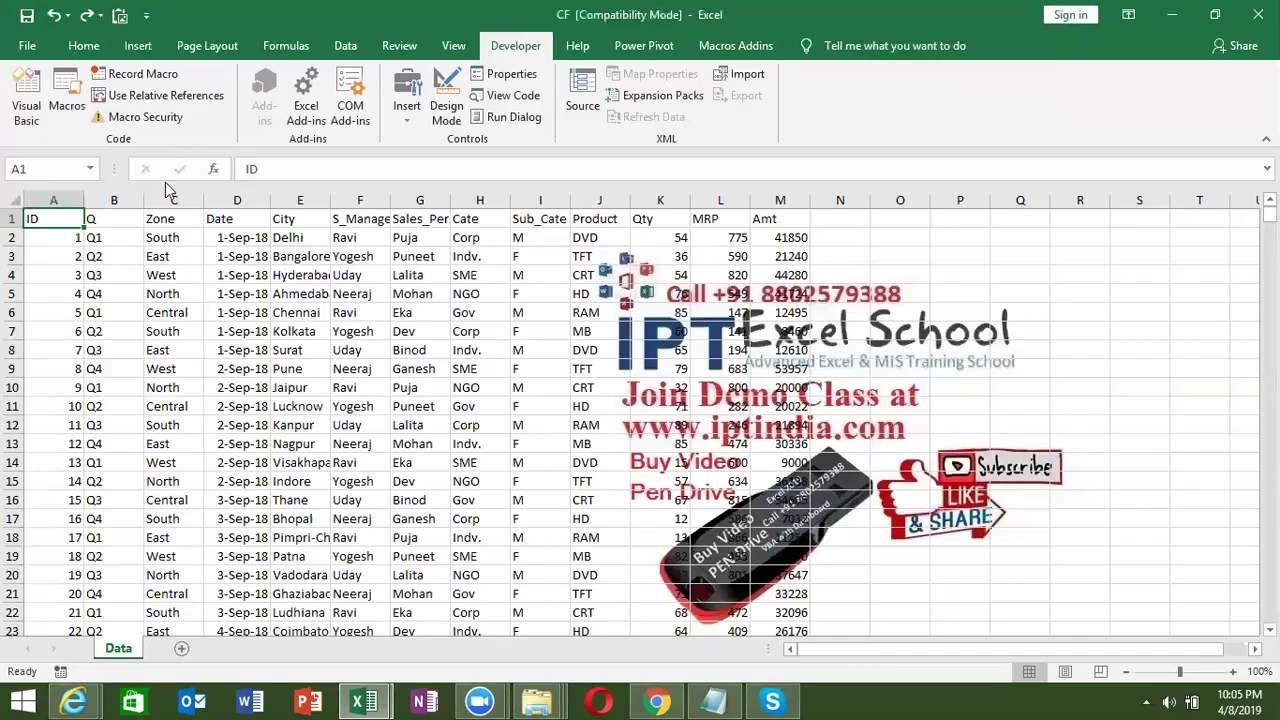
Step: Run Macro3 from the Macros list and enter a salesperson's name at the Enter Name prompt
click(66, 100)
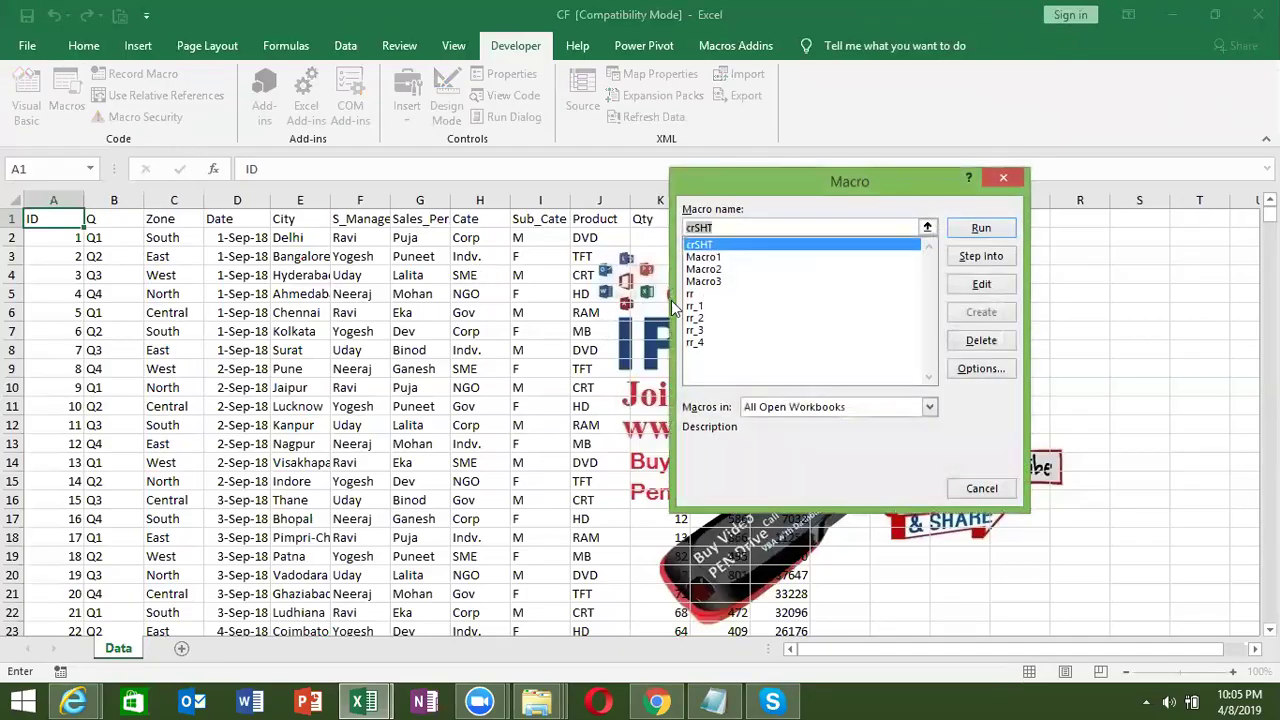
click(701, 284)
double_click(699, 285)
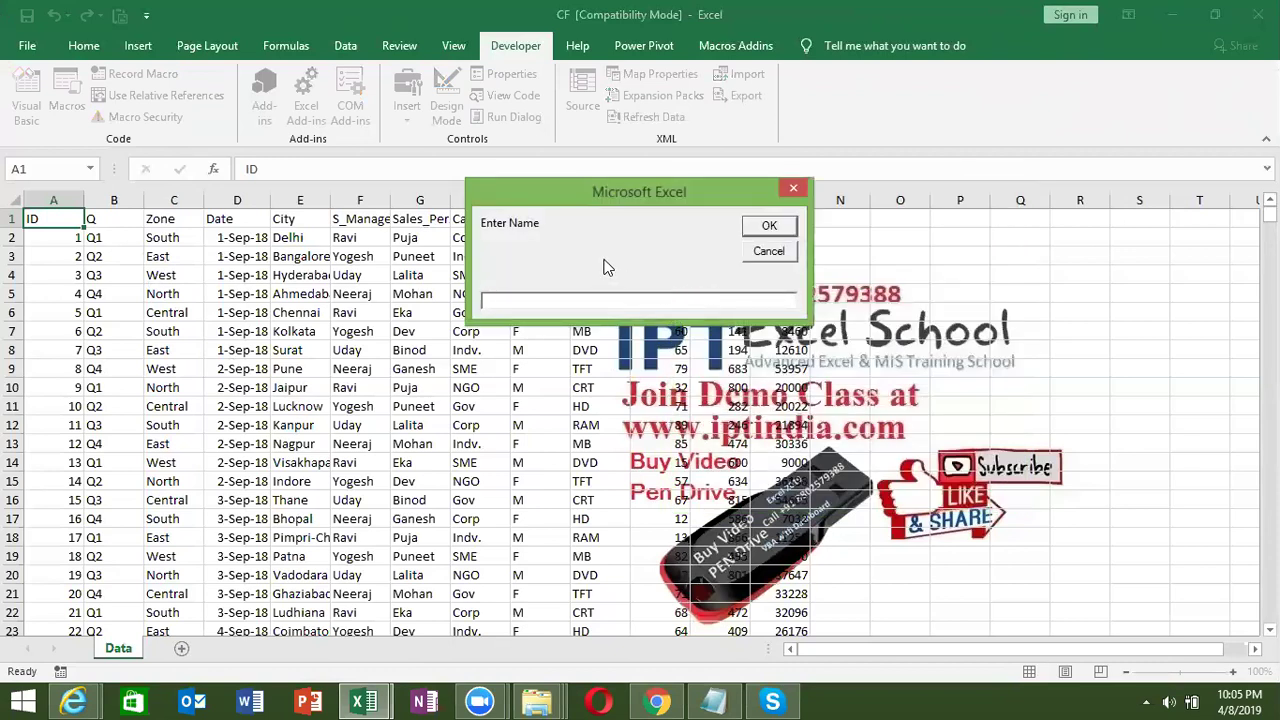
text(Lalita)
click(766, 228)
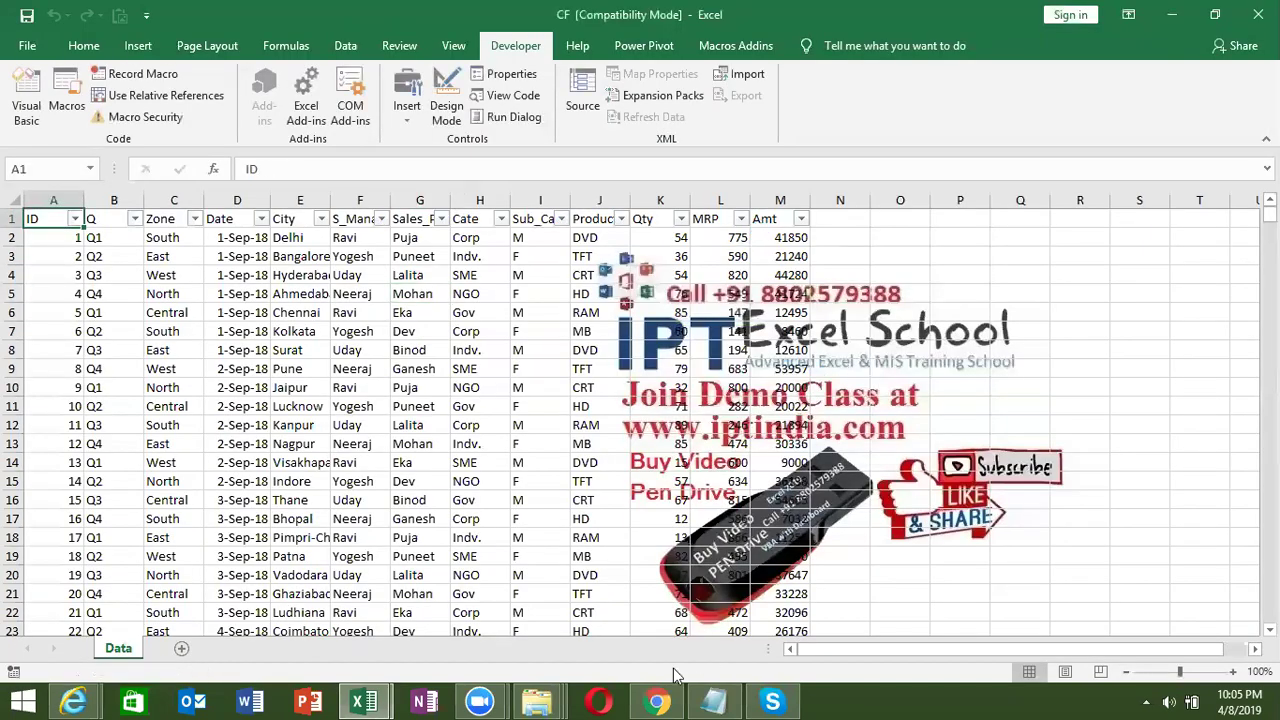
mouse_move(537, 700)
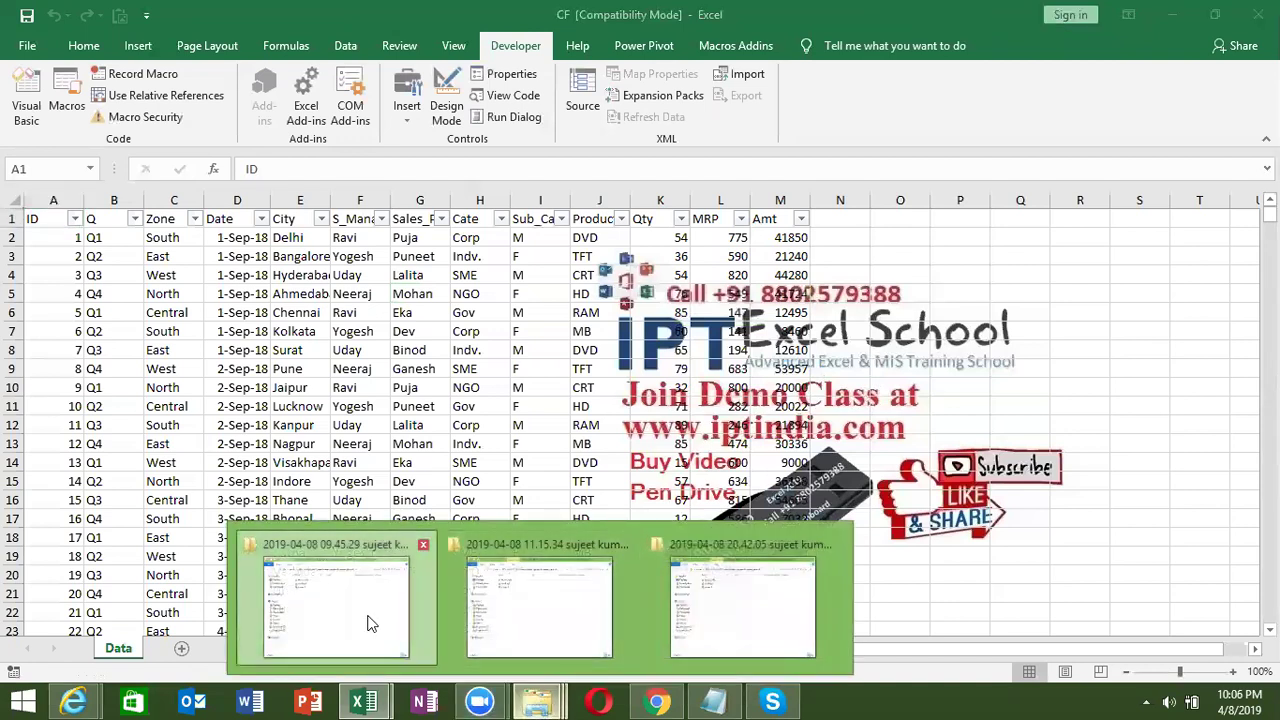
click(265, 540)
click(283, 513)
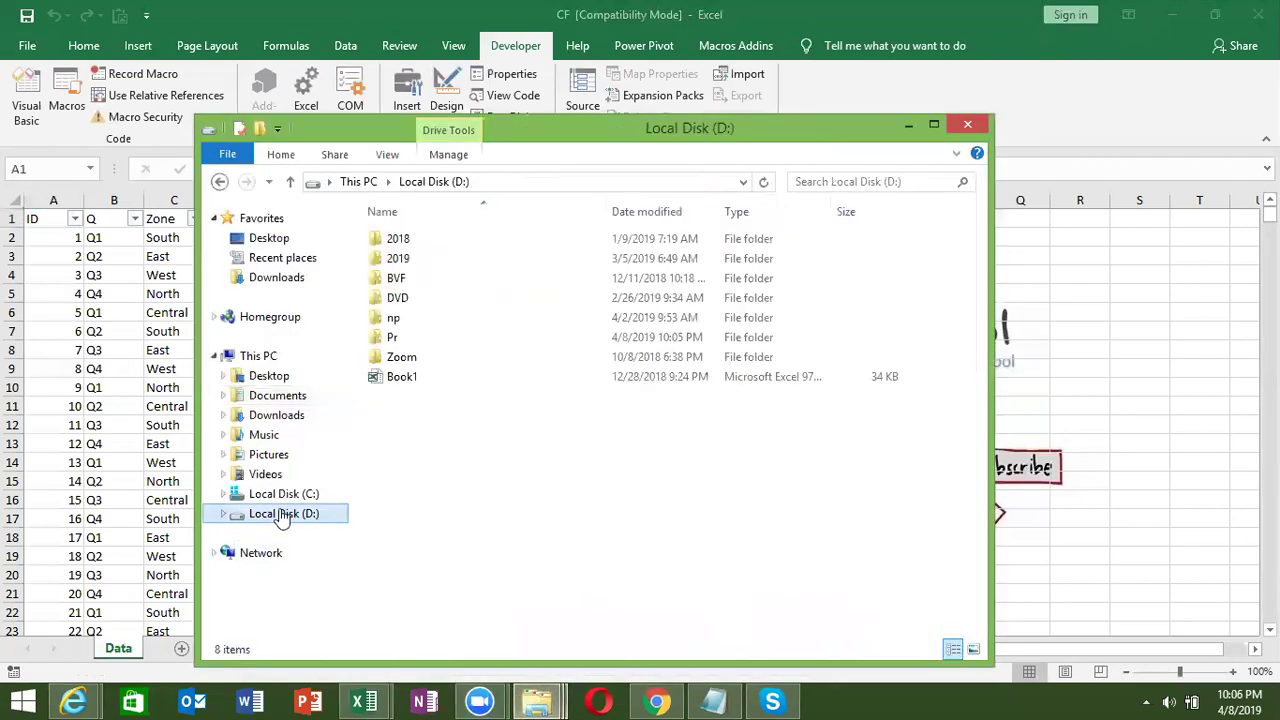
double_click(402, 341)
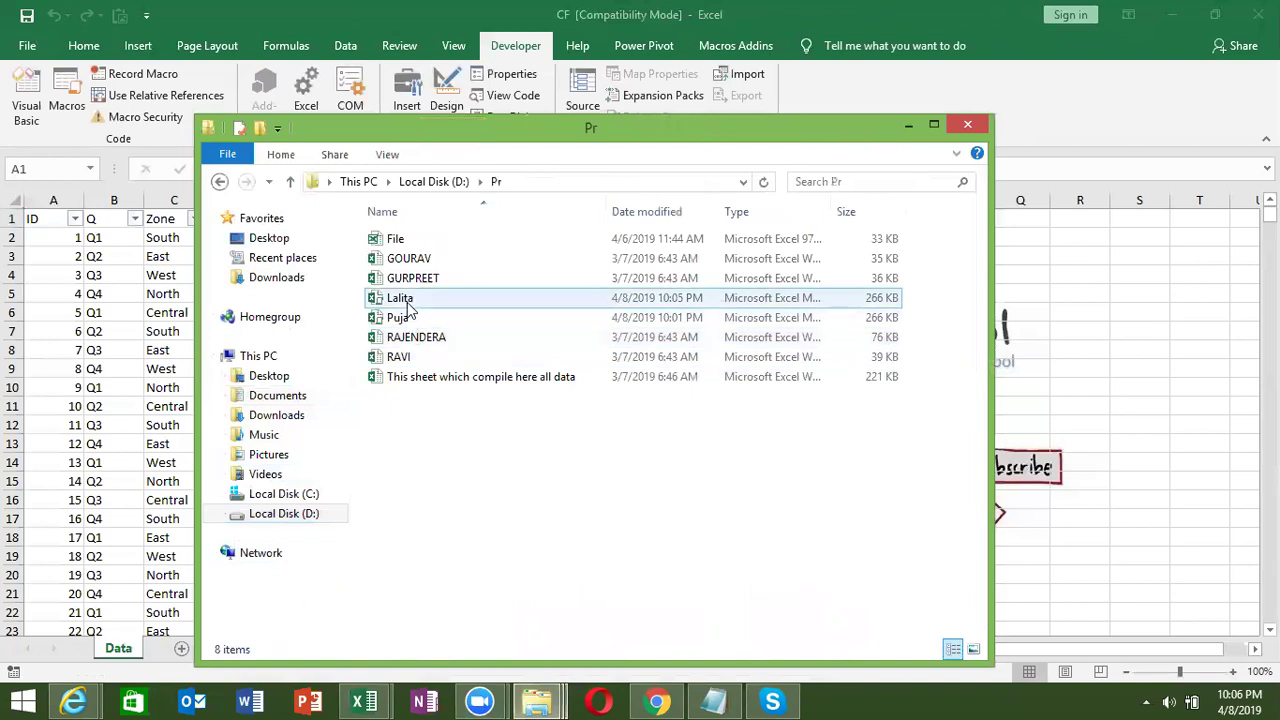
click(406, 302)
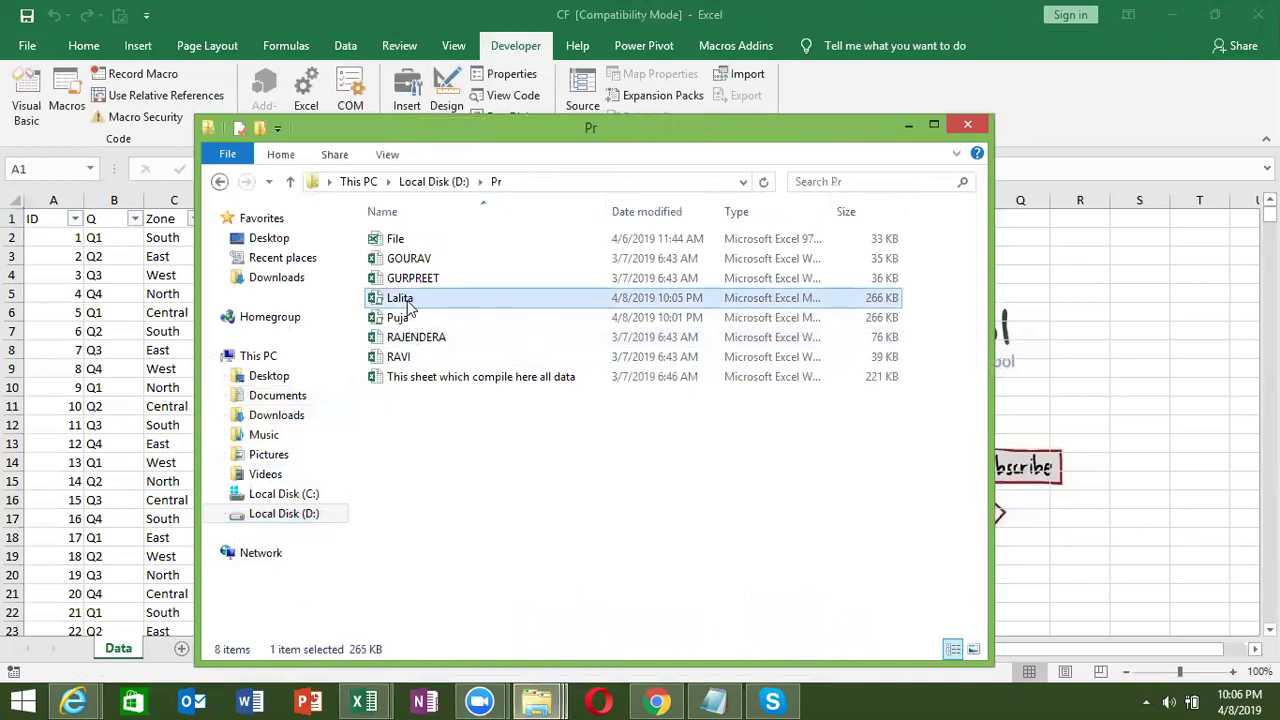
double_click(400, 305)
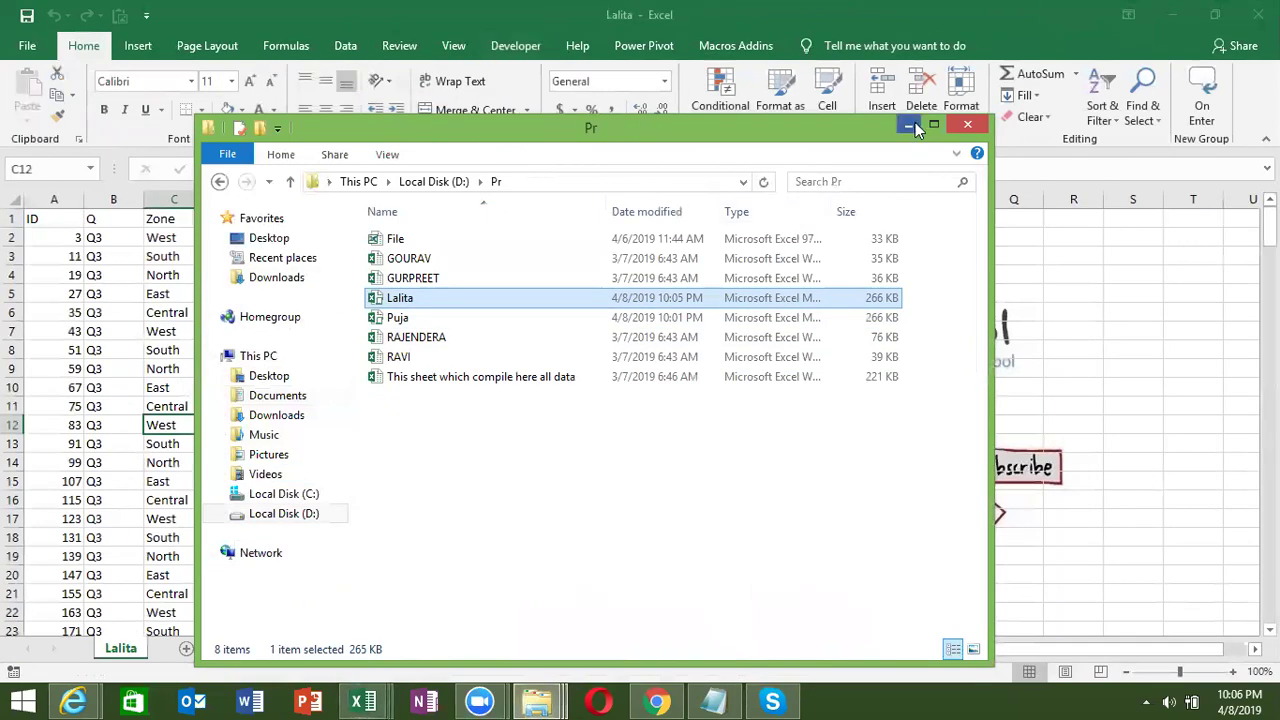
click(909, 124)
click(413, 387)
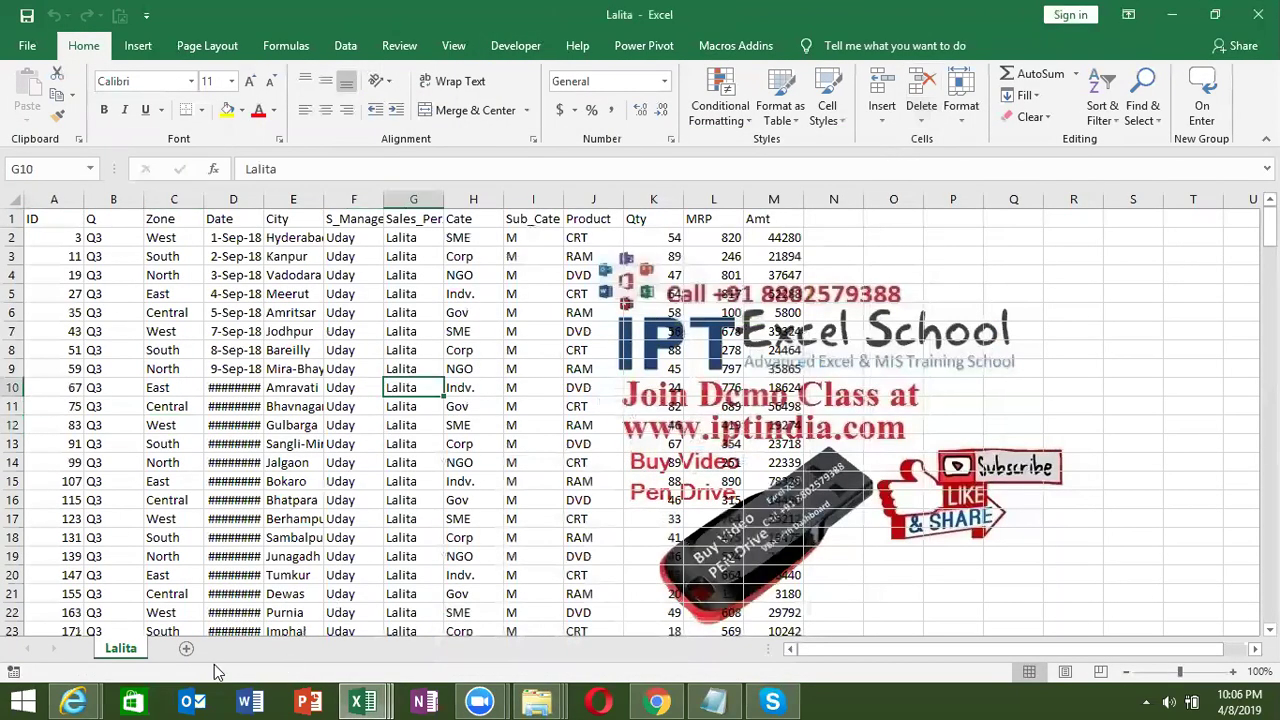
scroll(380, 563, down, 4)
scroll(380, 563, down, 2)
scroll(380, 563, up, 5)
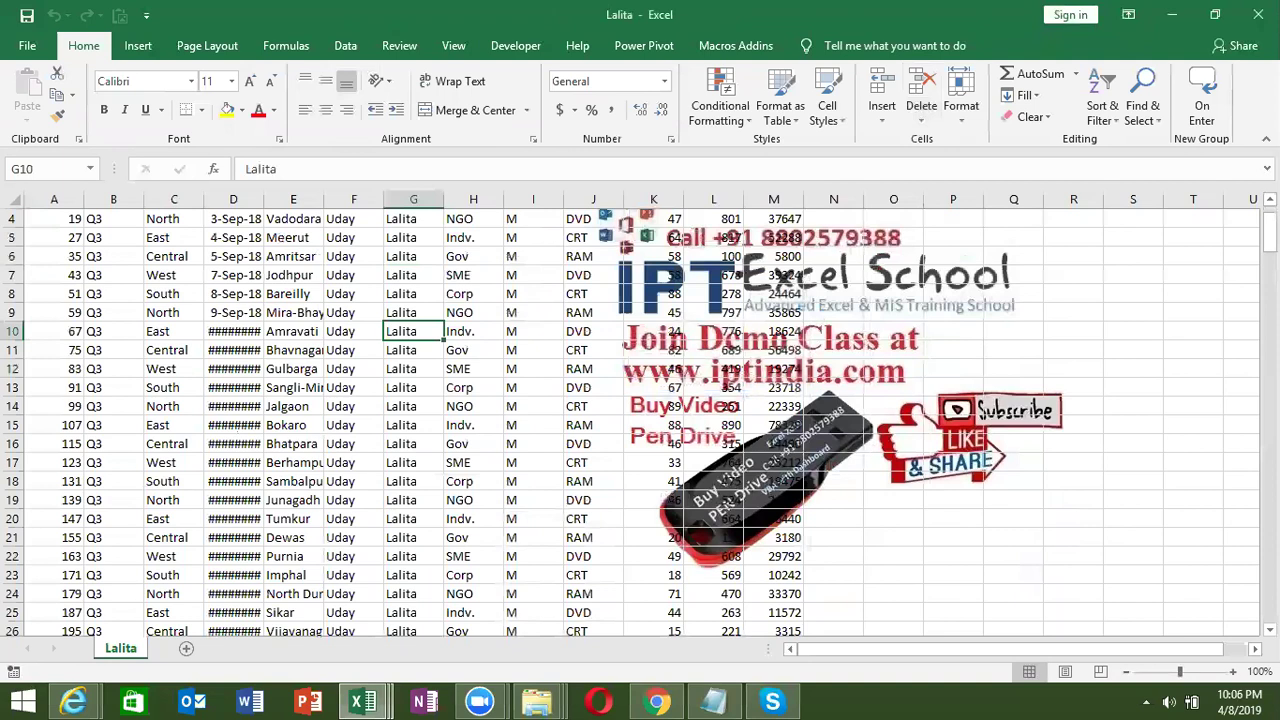
key(ctrl+w)
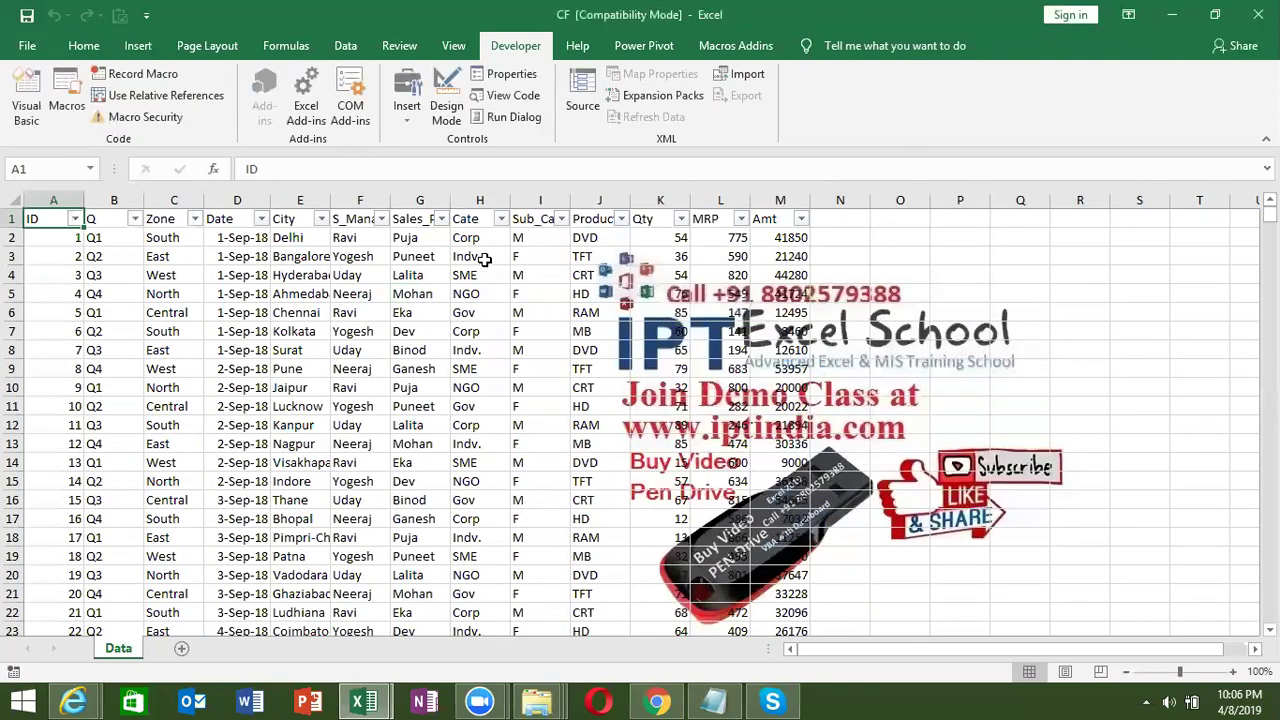
click(140, 74)
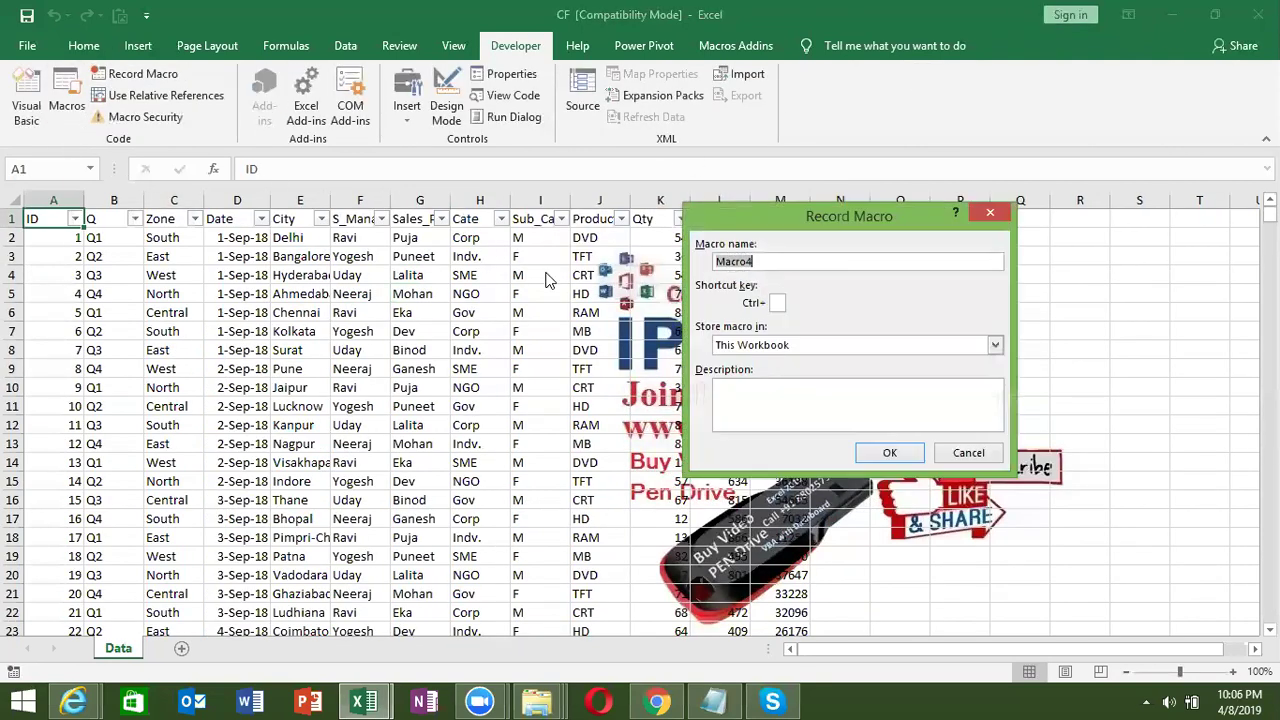
click(777, 302)
key(Return)
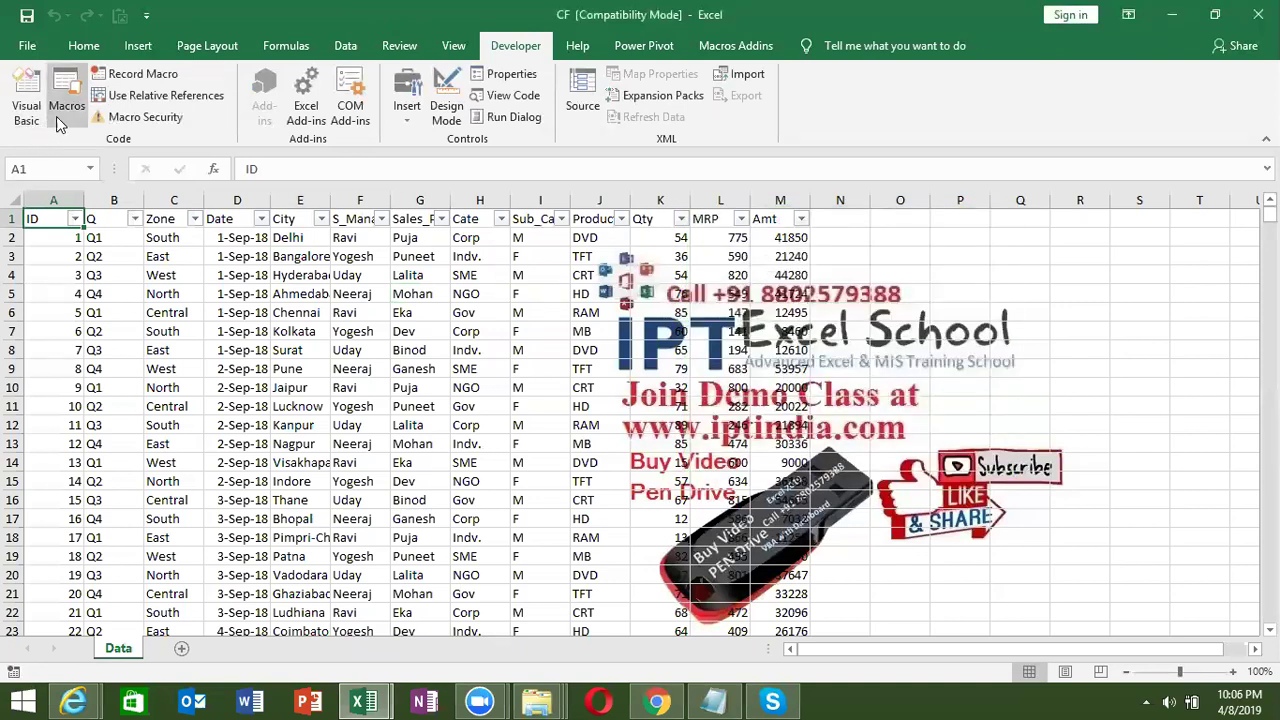
click(67, 110)
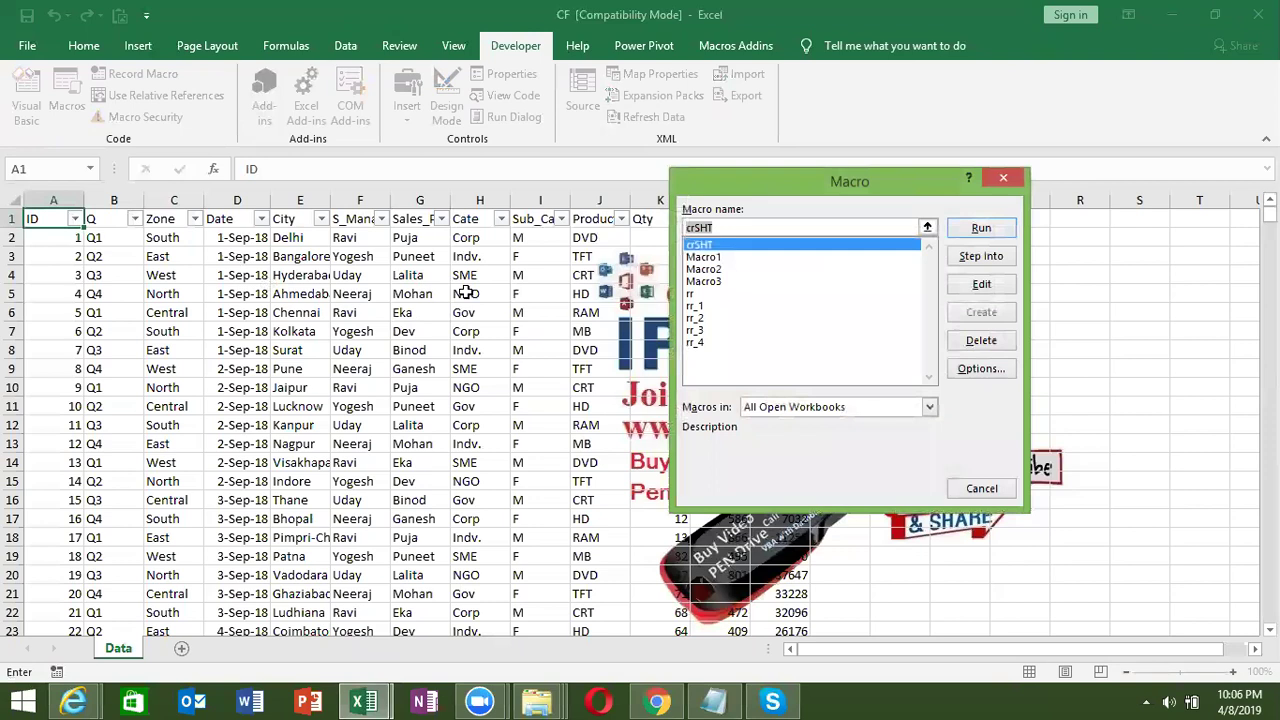
click(713, 283)
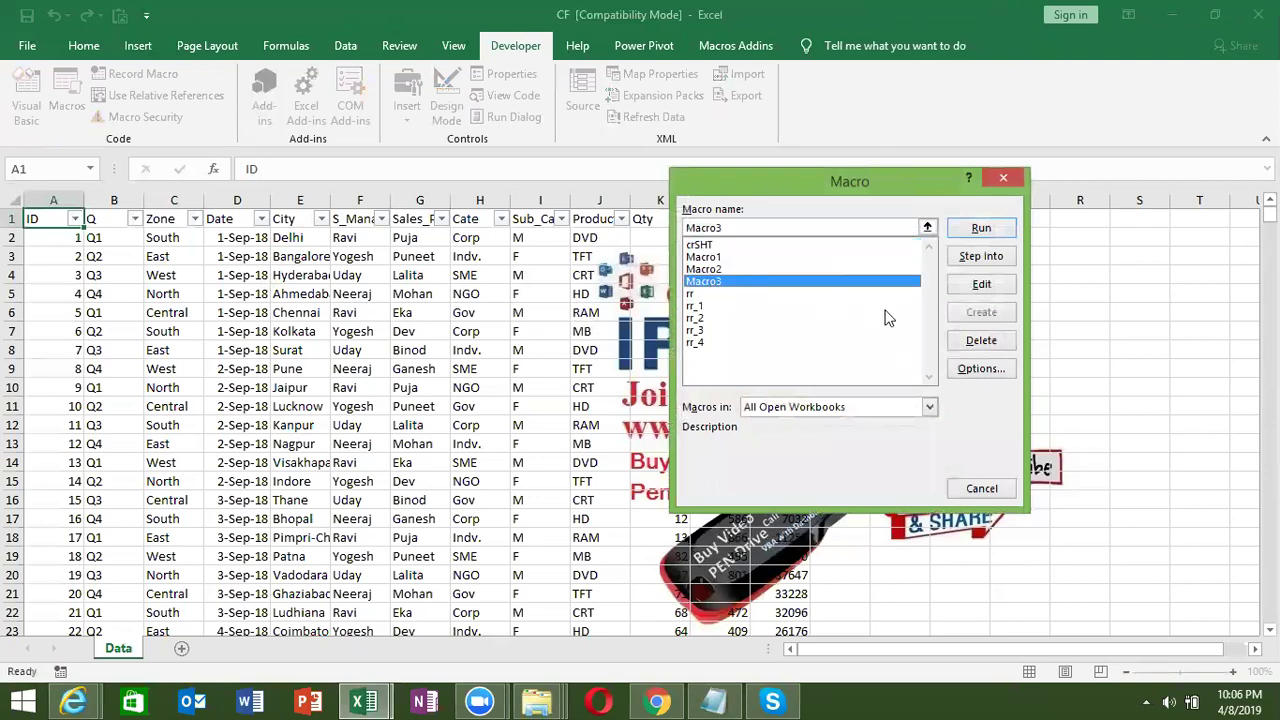
click(984, 368)
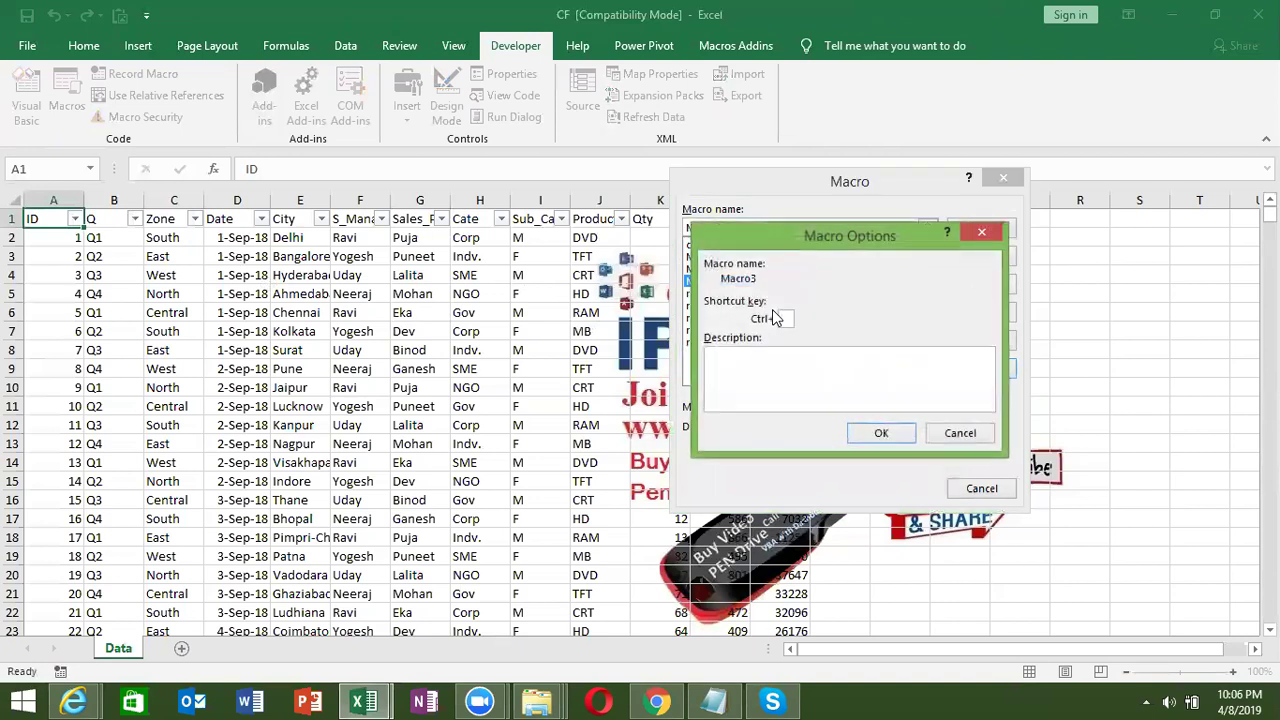
text(q)
key(BackSpace)
click(880, 436)
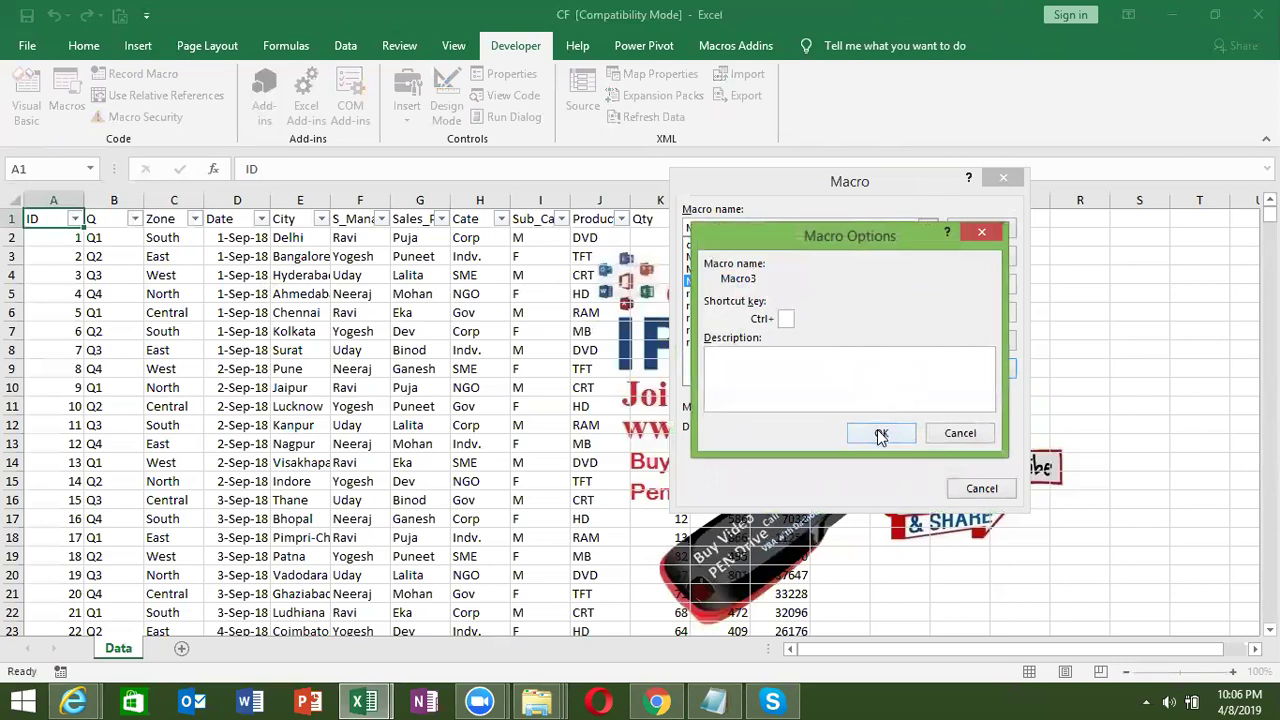
click(964, 440)
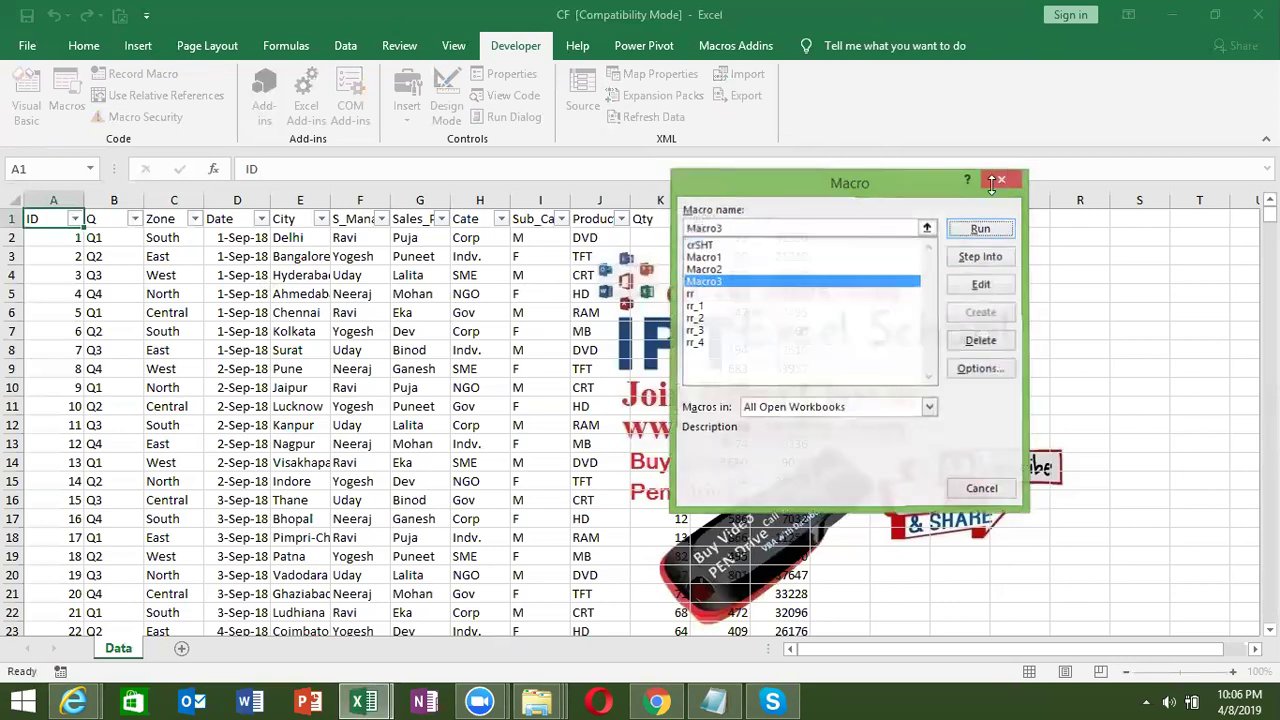
click(1002, 181)
click(914, 242)
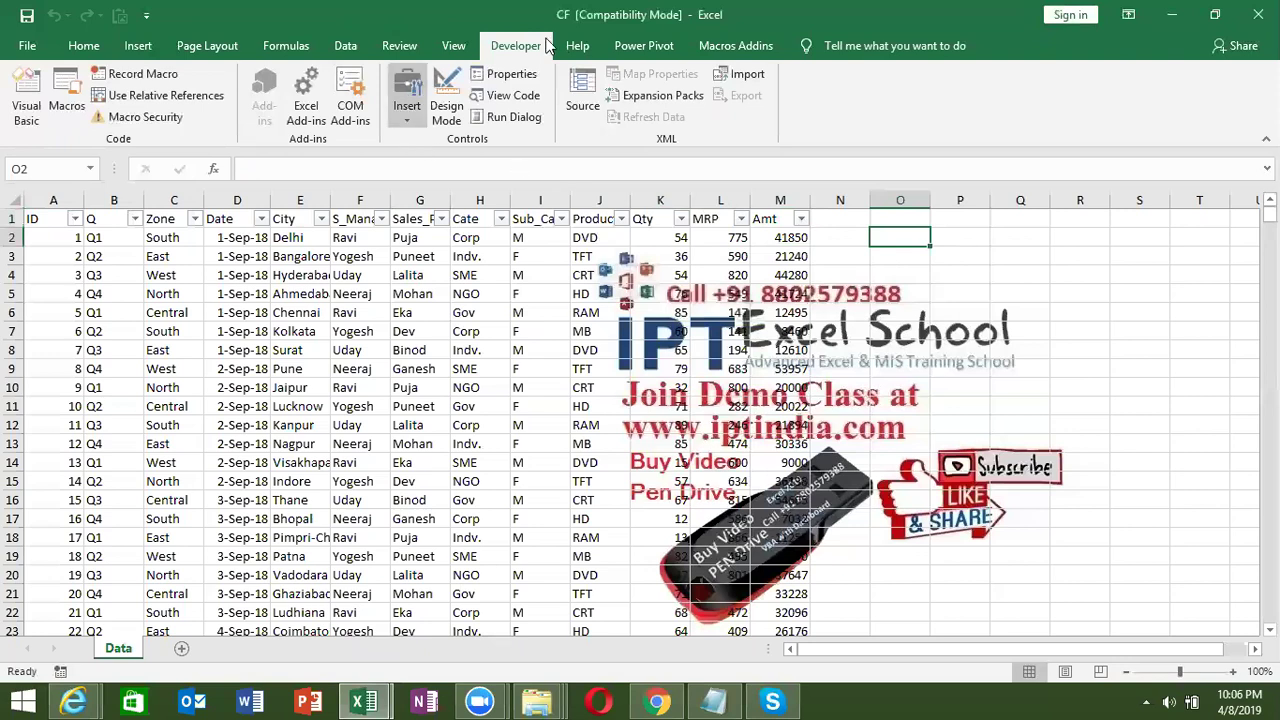
Step: Draw a form-control Button 1 at the top of columns P–Q, assigning Macro3
click(408, 118)
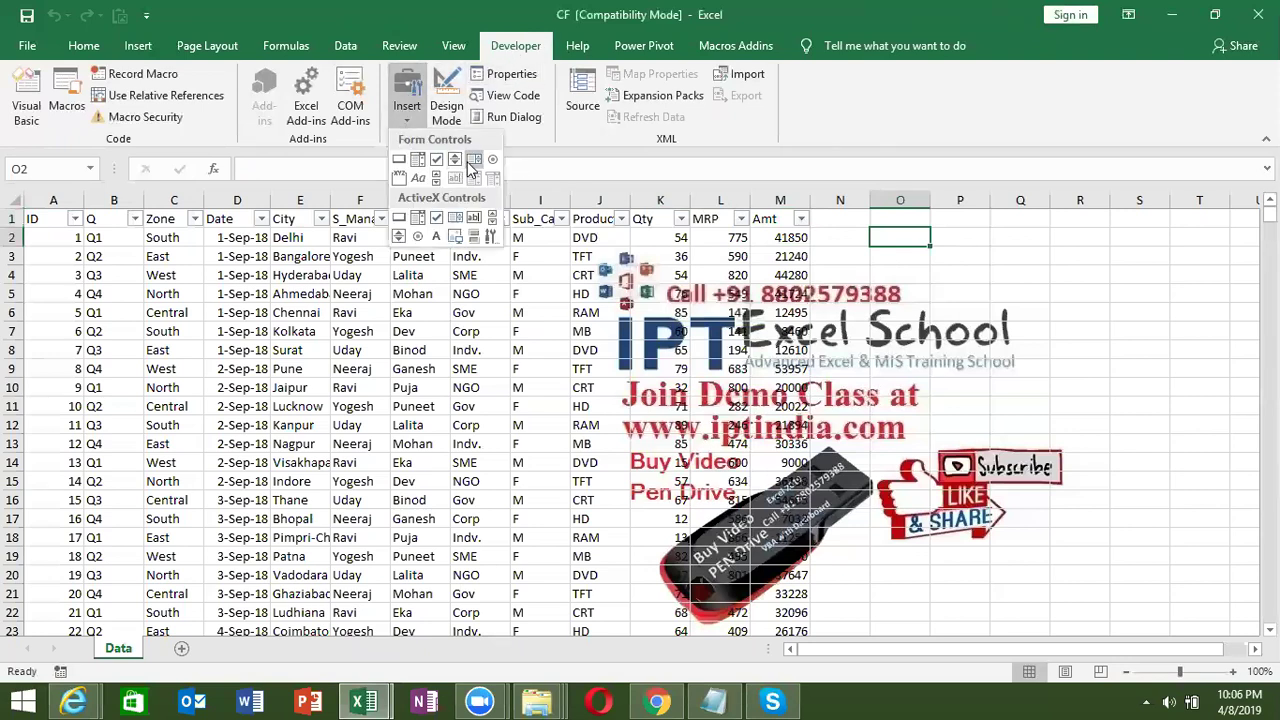
click(399, 163)
drag(956, 234, 1063, 255)
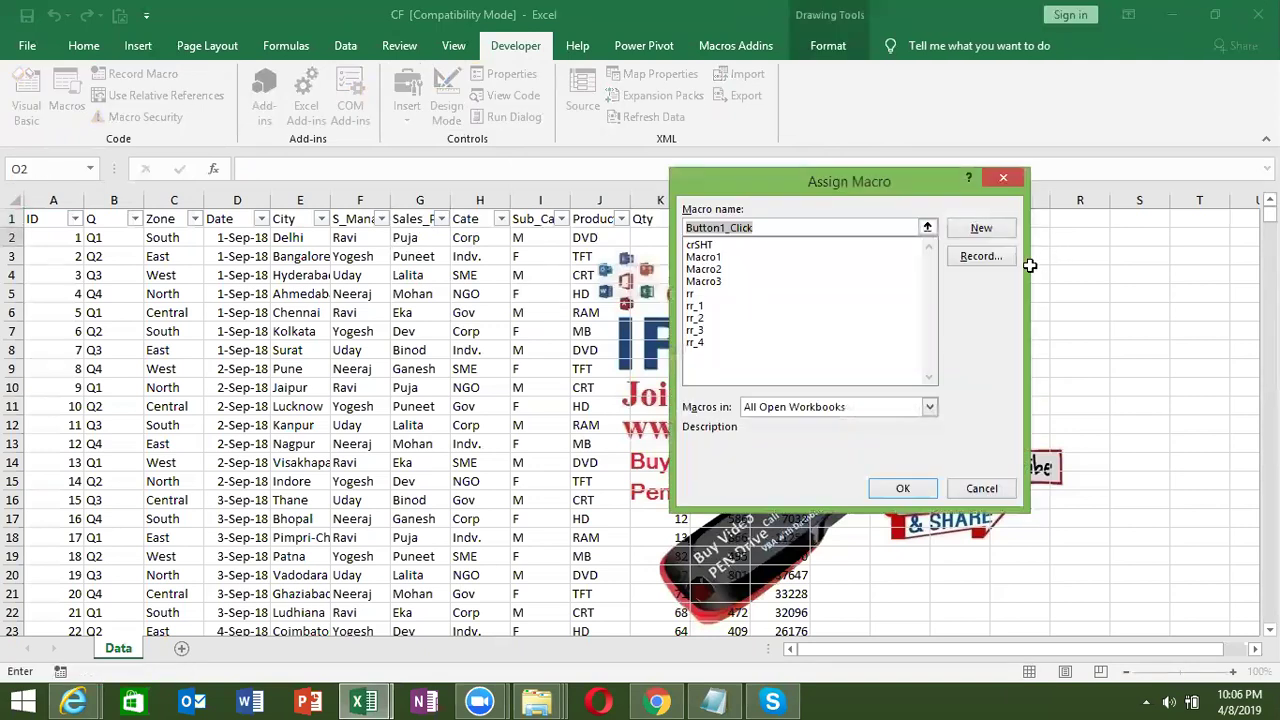
click(750, 282)
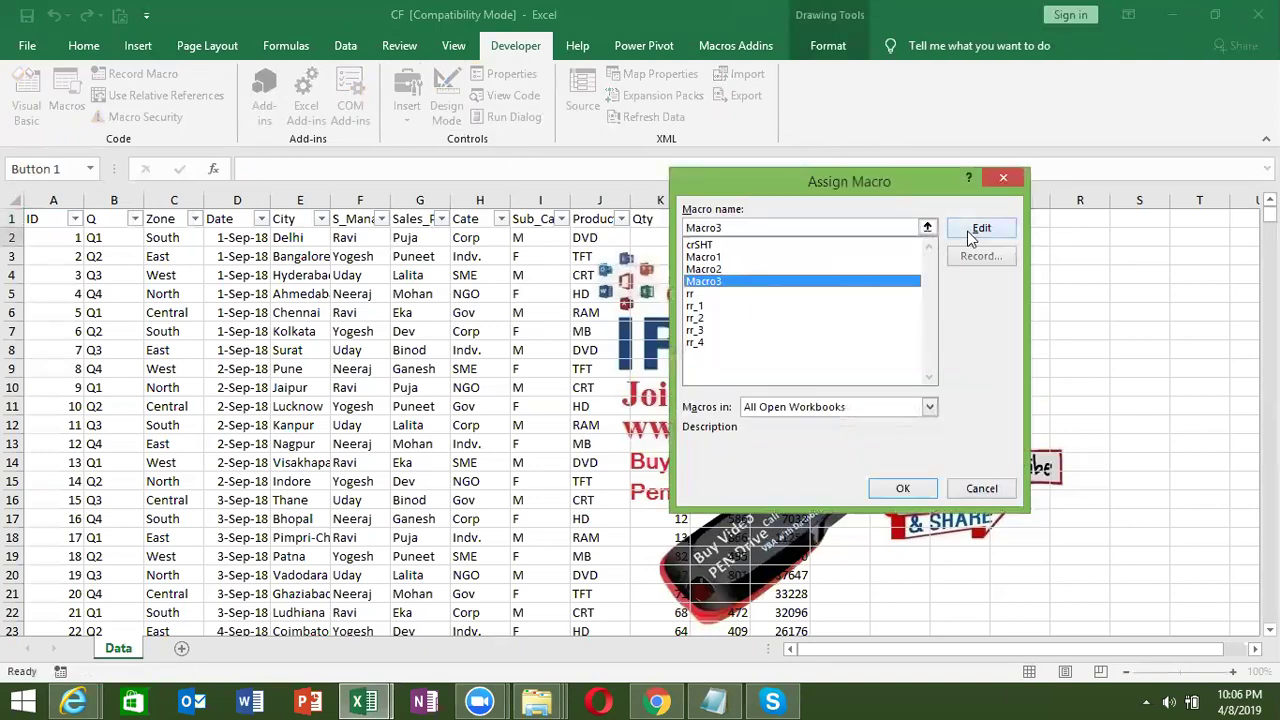
click(972, 236)
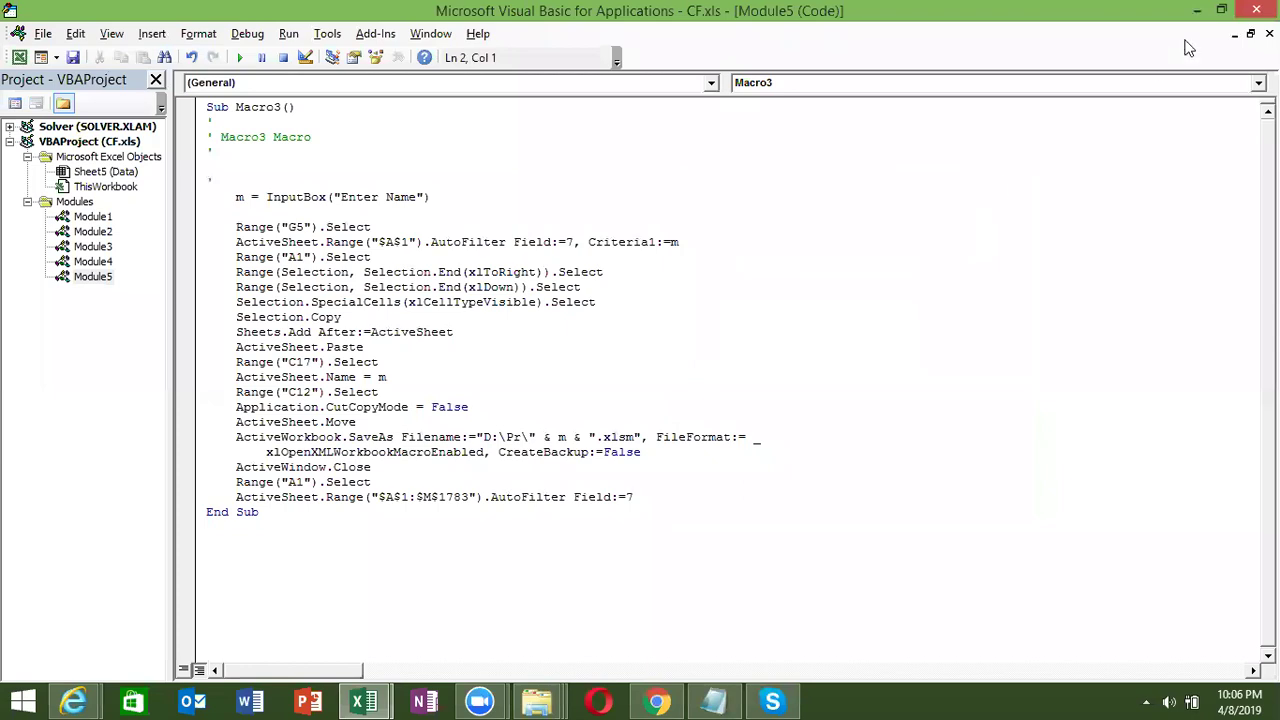
click(1256, 10)
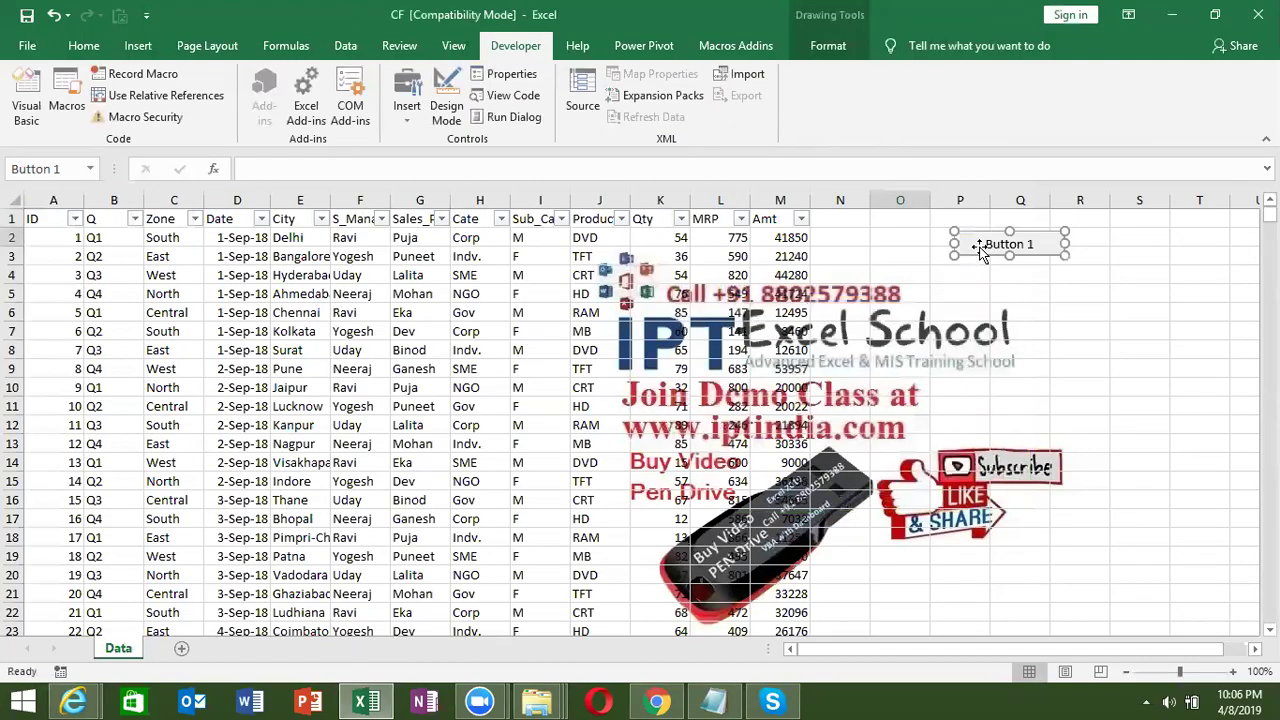
ctrl+click(1003, 244)
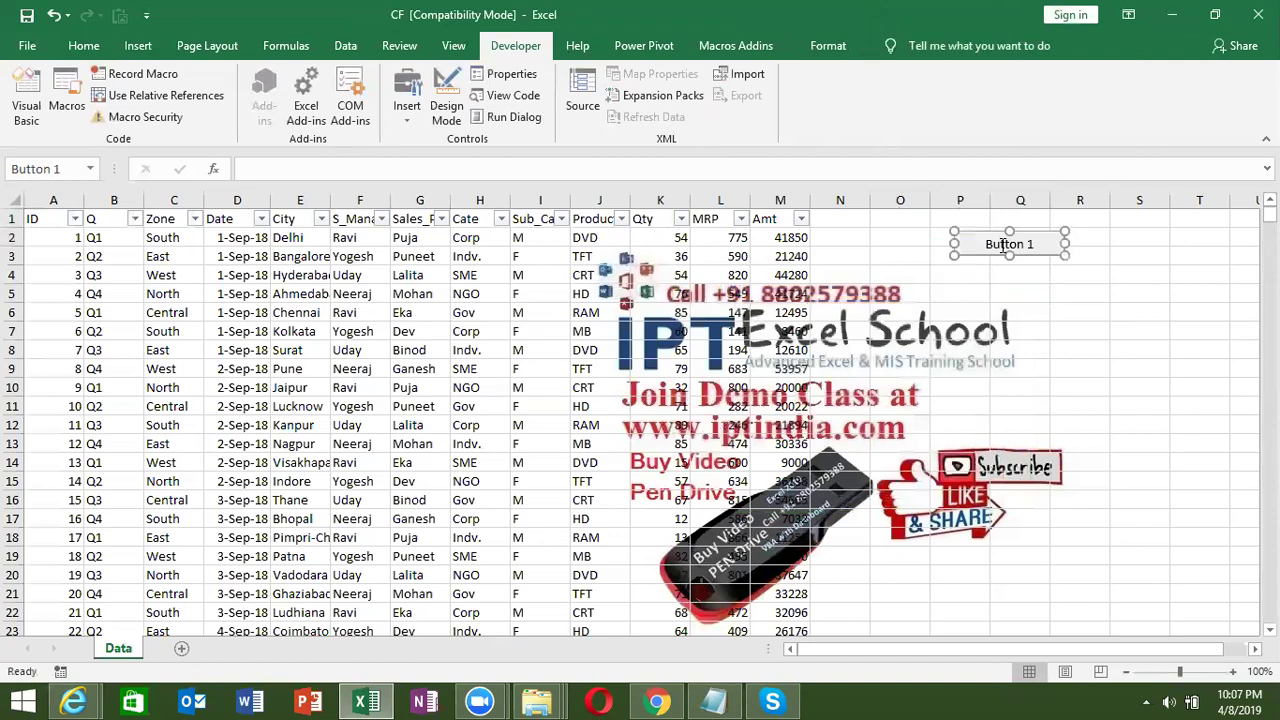
key(Escape)
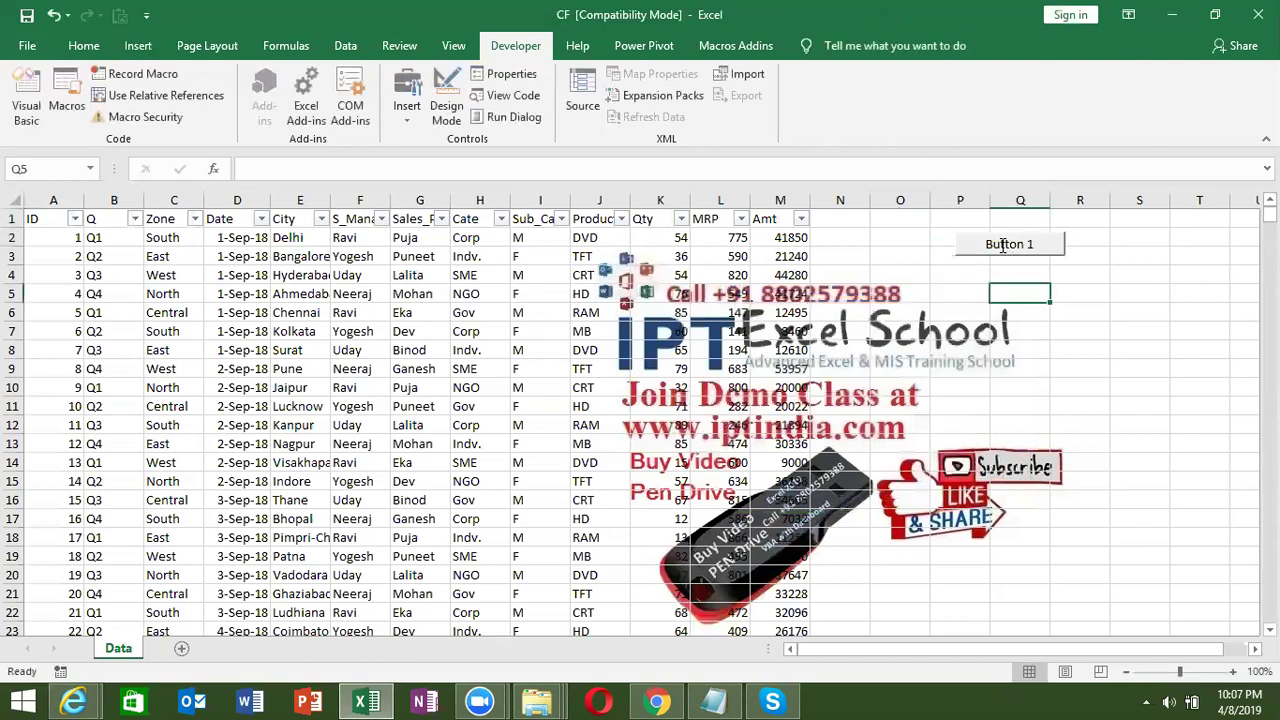
Step: Confirm Macro3 as Button 1's assigned macro via Assign Macro
right_click(1003, 244)
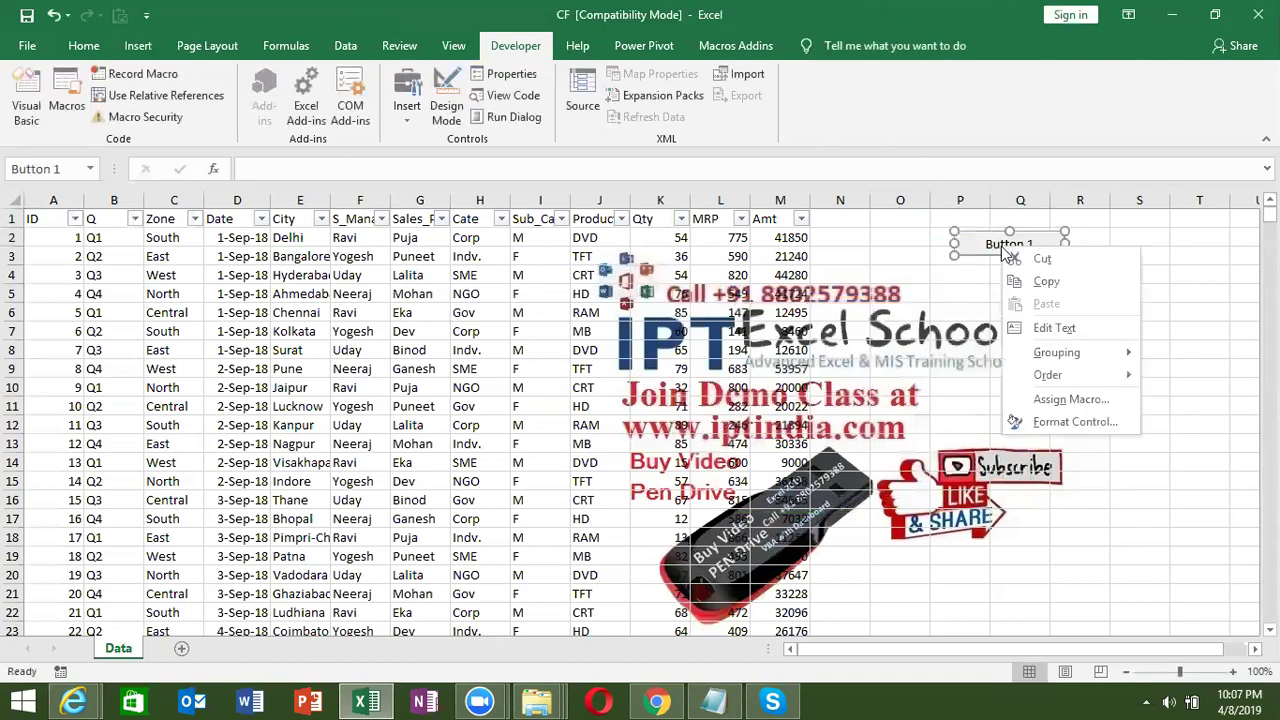
click(1078, 400)
click(940, 332)
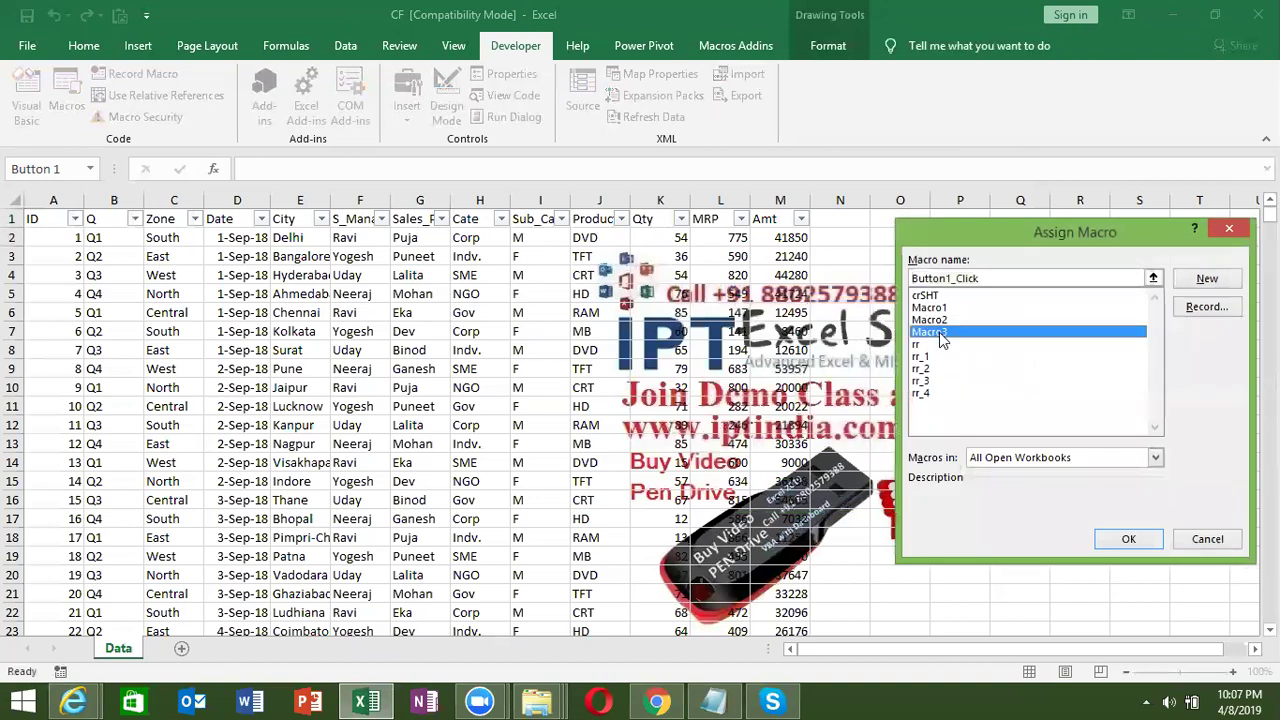
click(1128, 539)
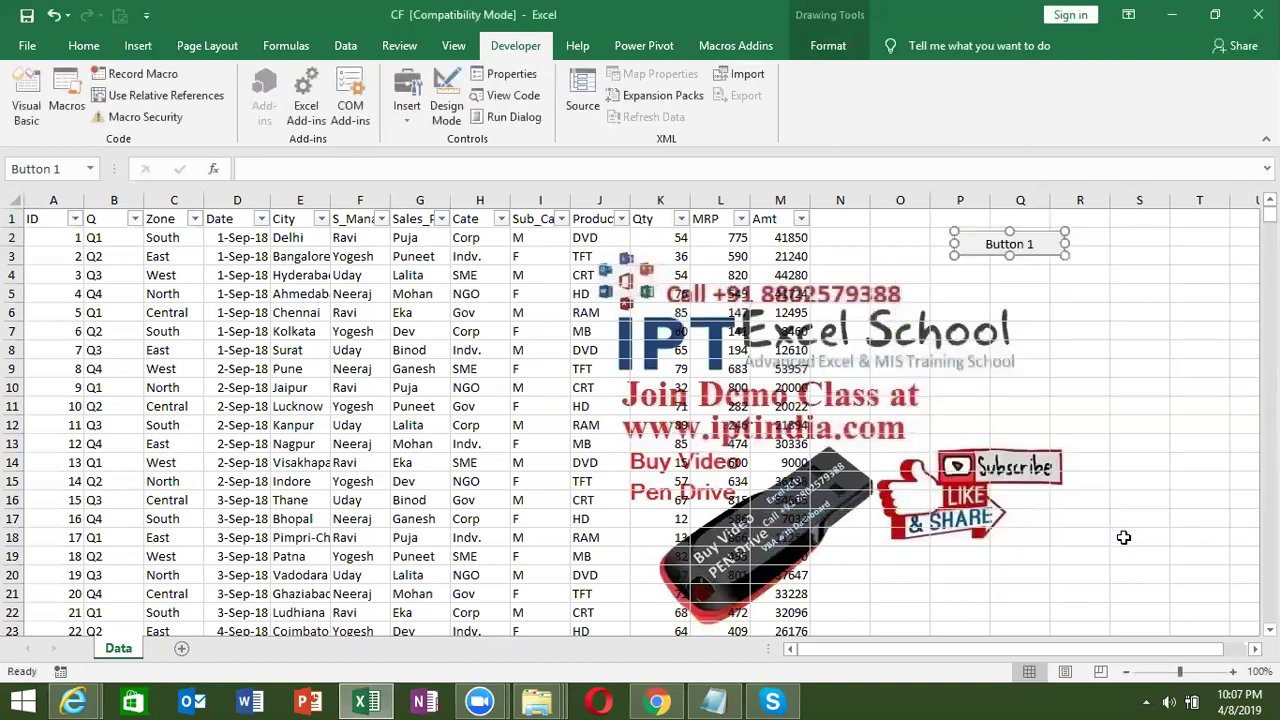
key(Escape)
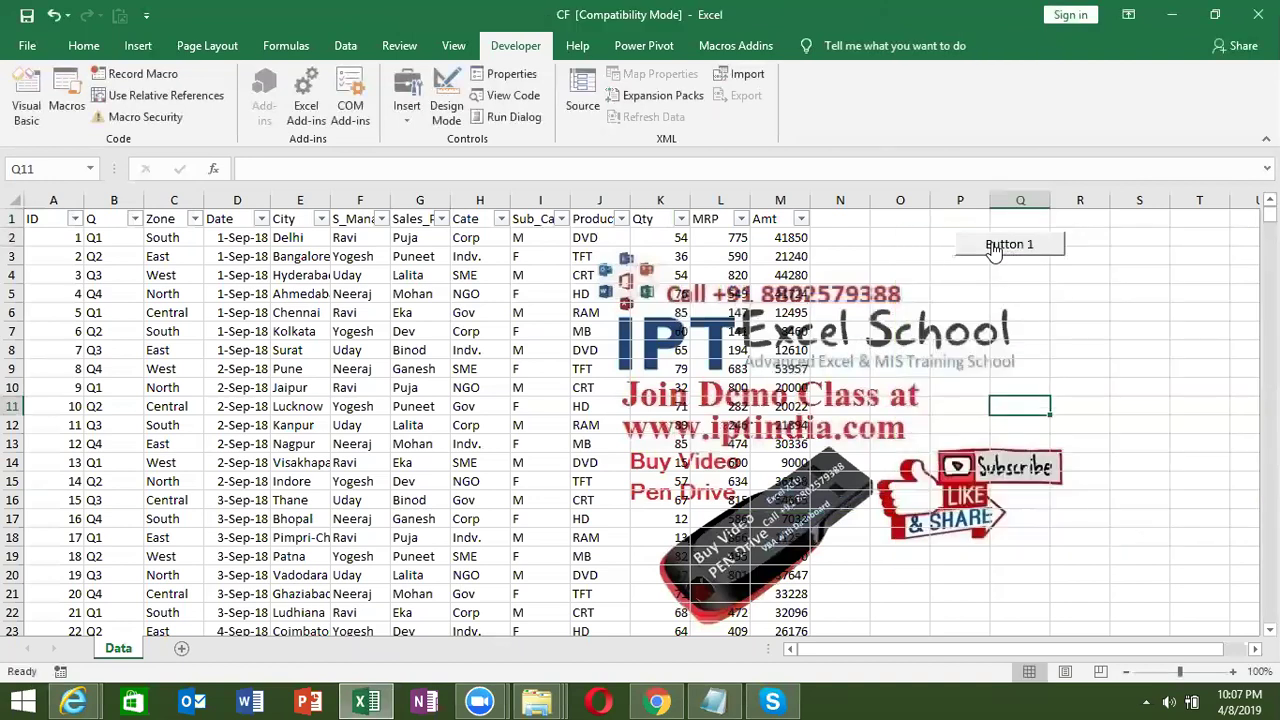
click(1010, 278)
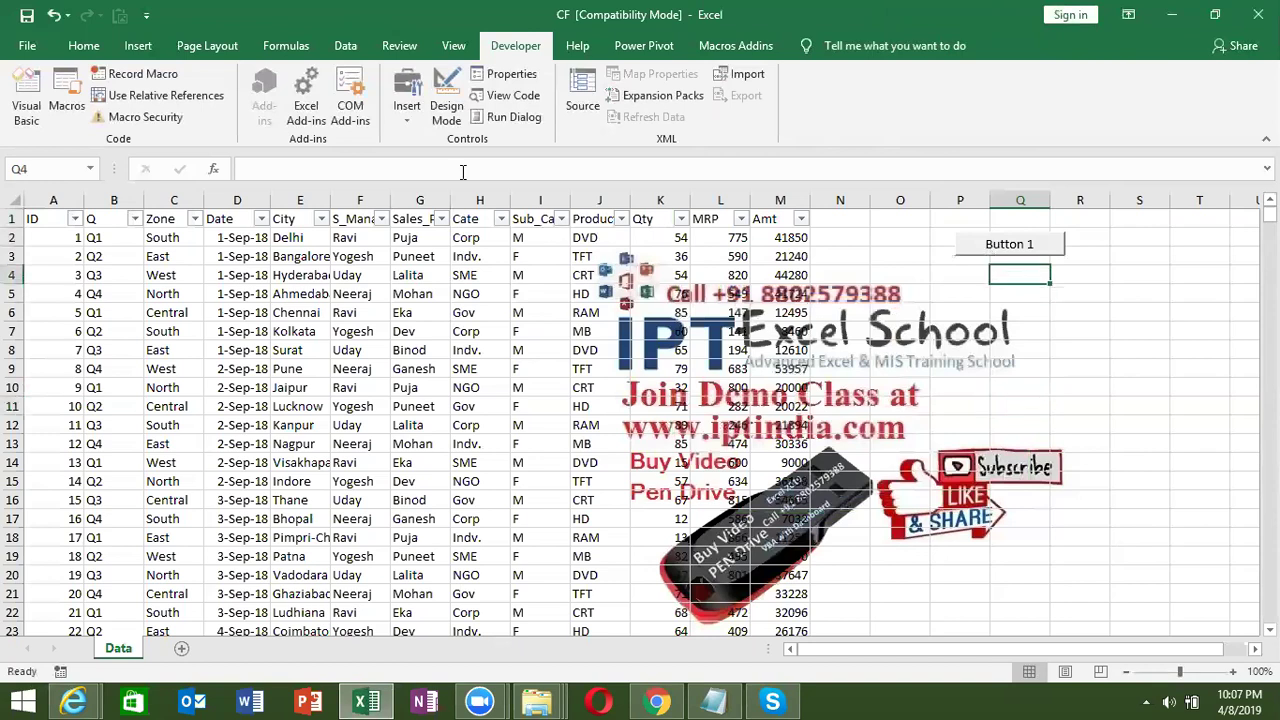
Step: Draw a blue rectangle shape in column Q just below Button 1
click(146, 54)
click(230, 122)
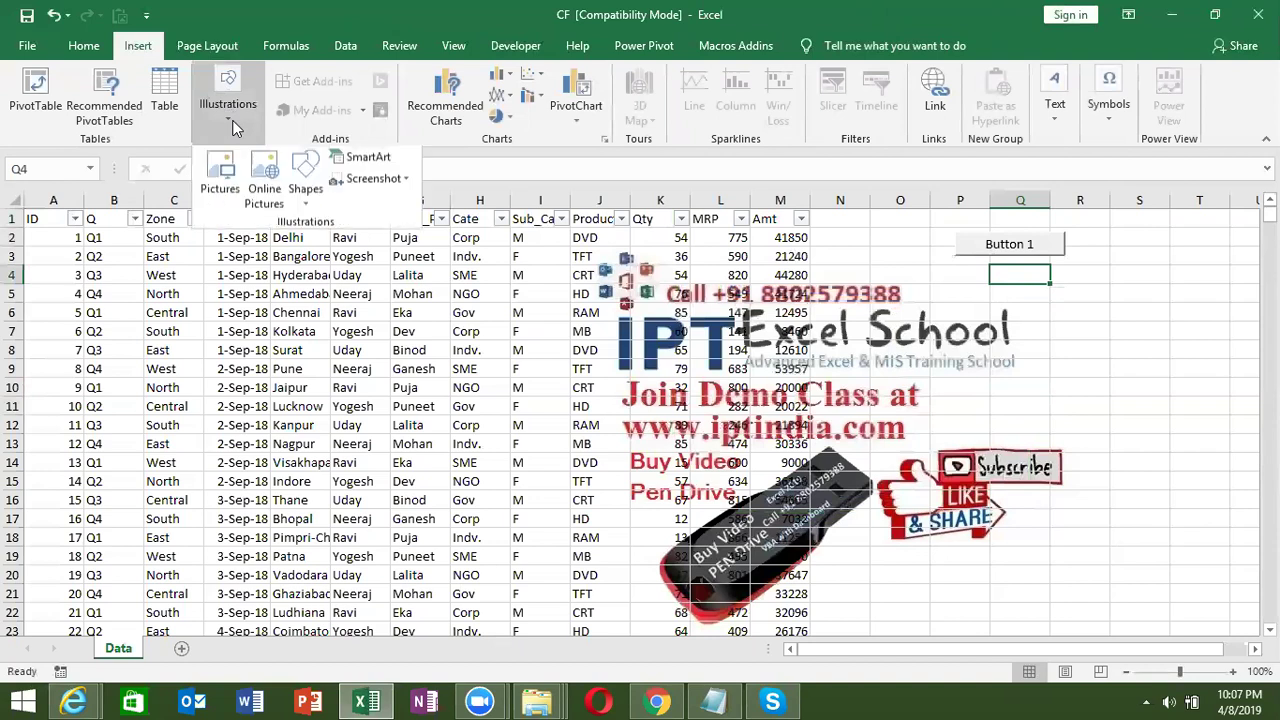
click(313, 205)
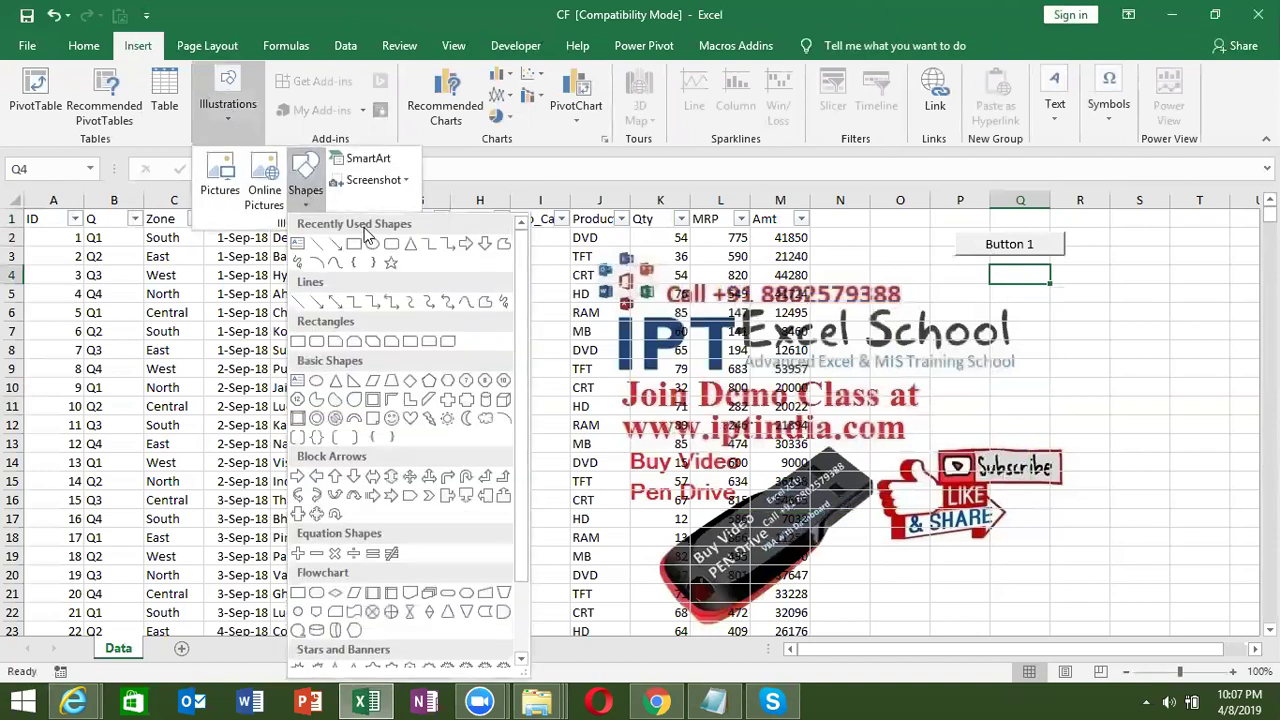
click(390, 246)
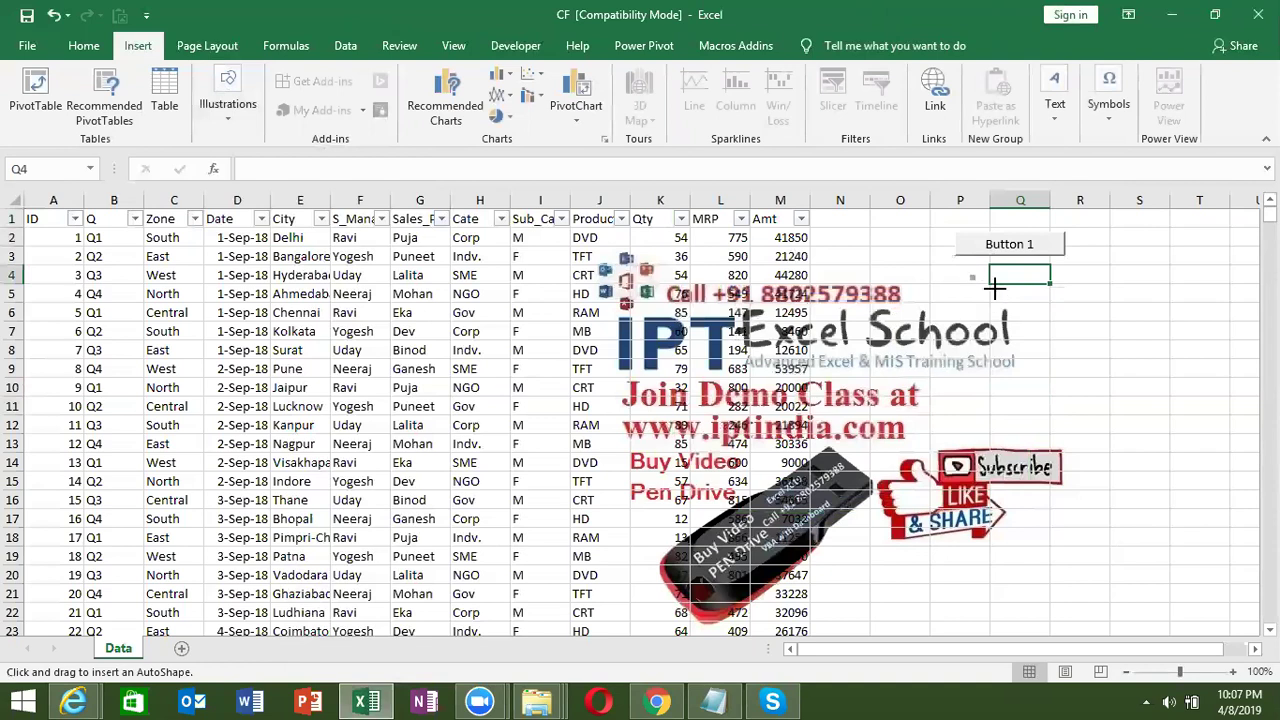
drag(969, 275, 1075, 311)
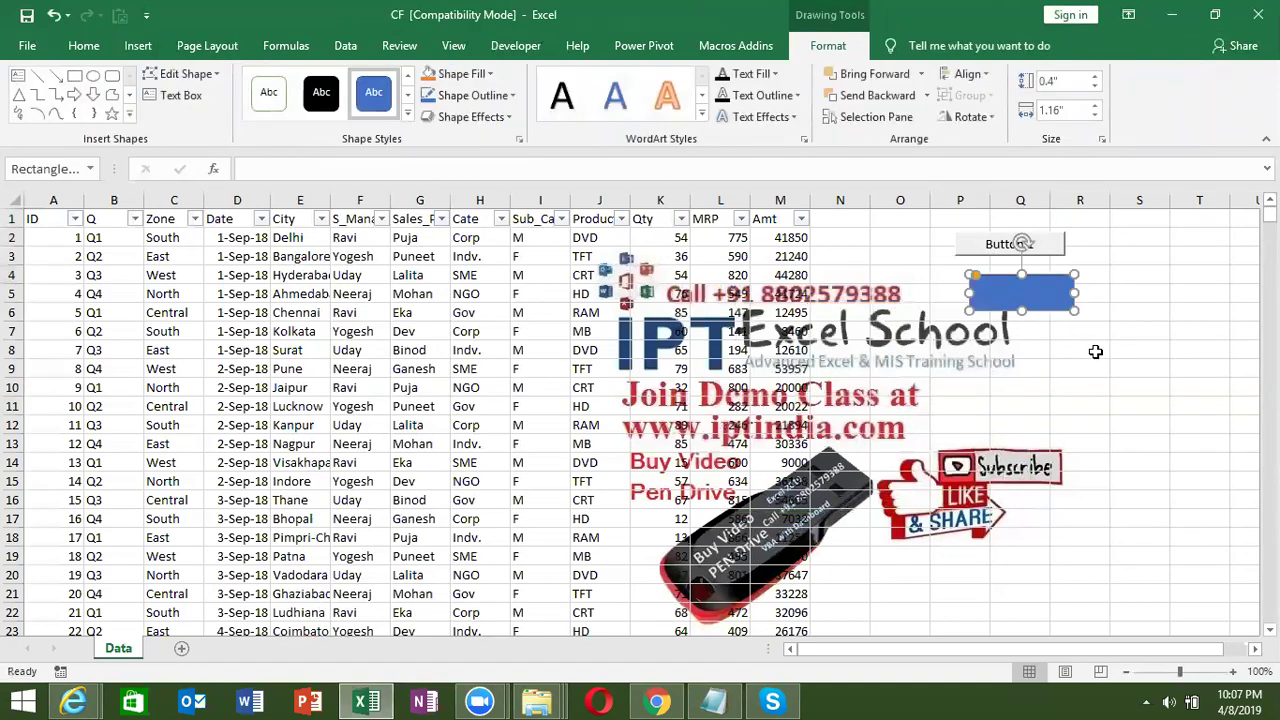
click(1094, 351)
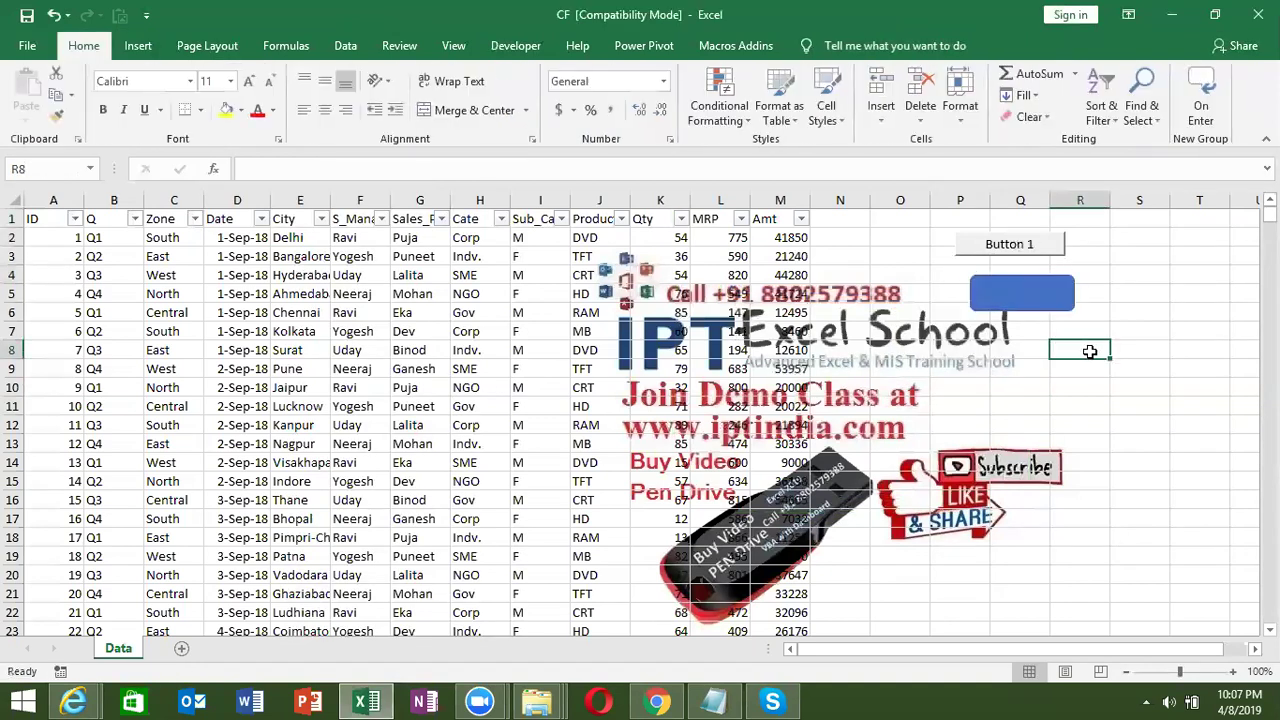
Step: Assign Macro3 to the rectangle
right_click(1012, 306)
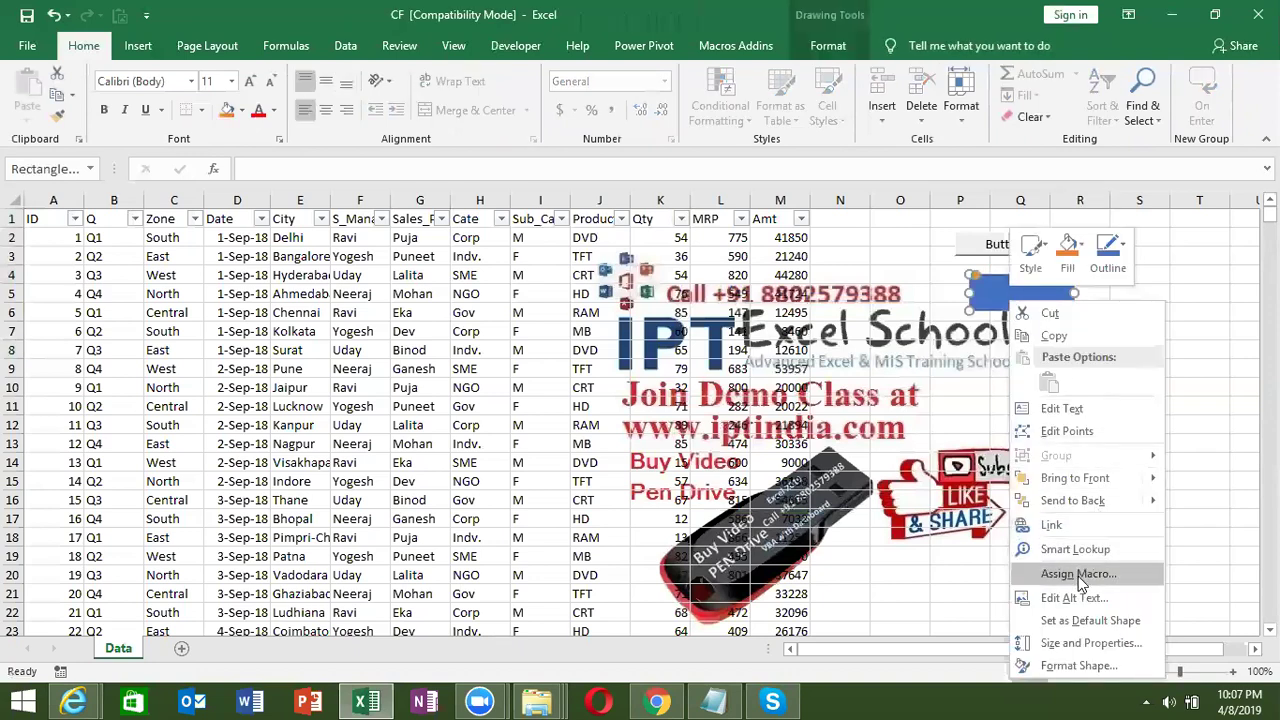
click(1078, 573)
click(932, 451)
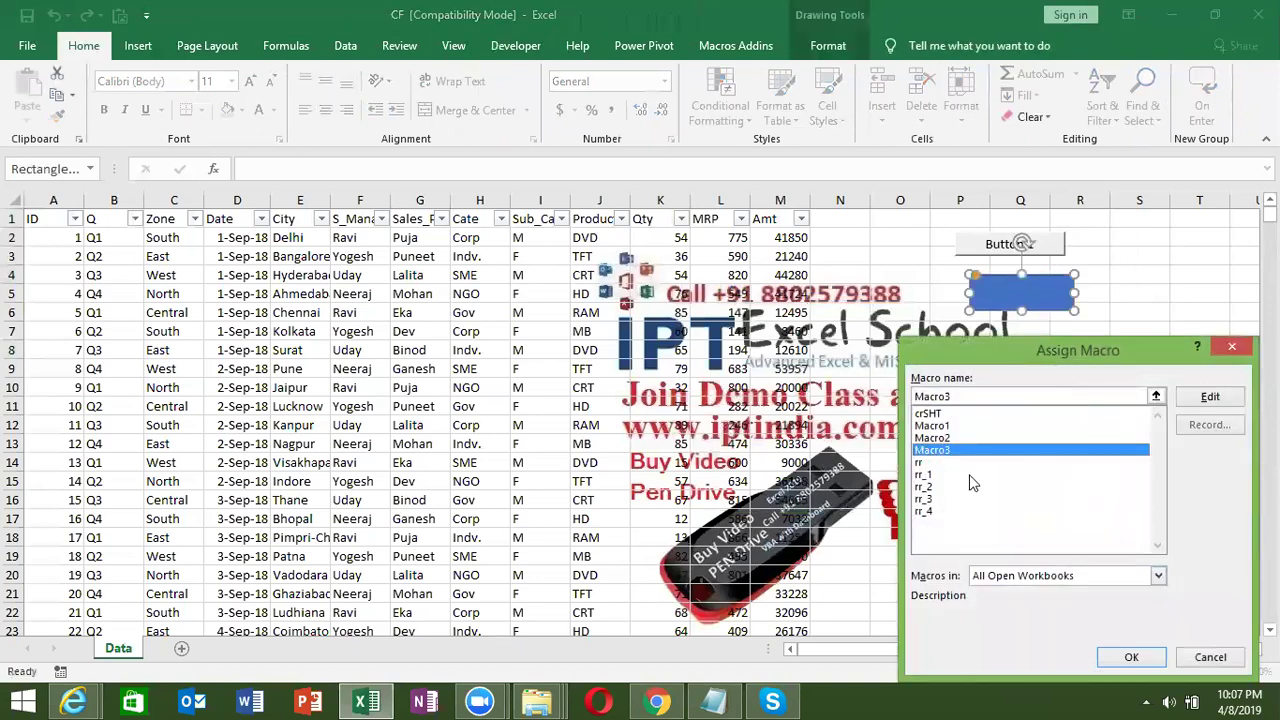
click(1131, 657)
click(1066, 404)
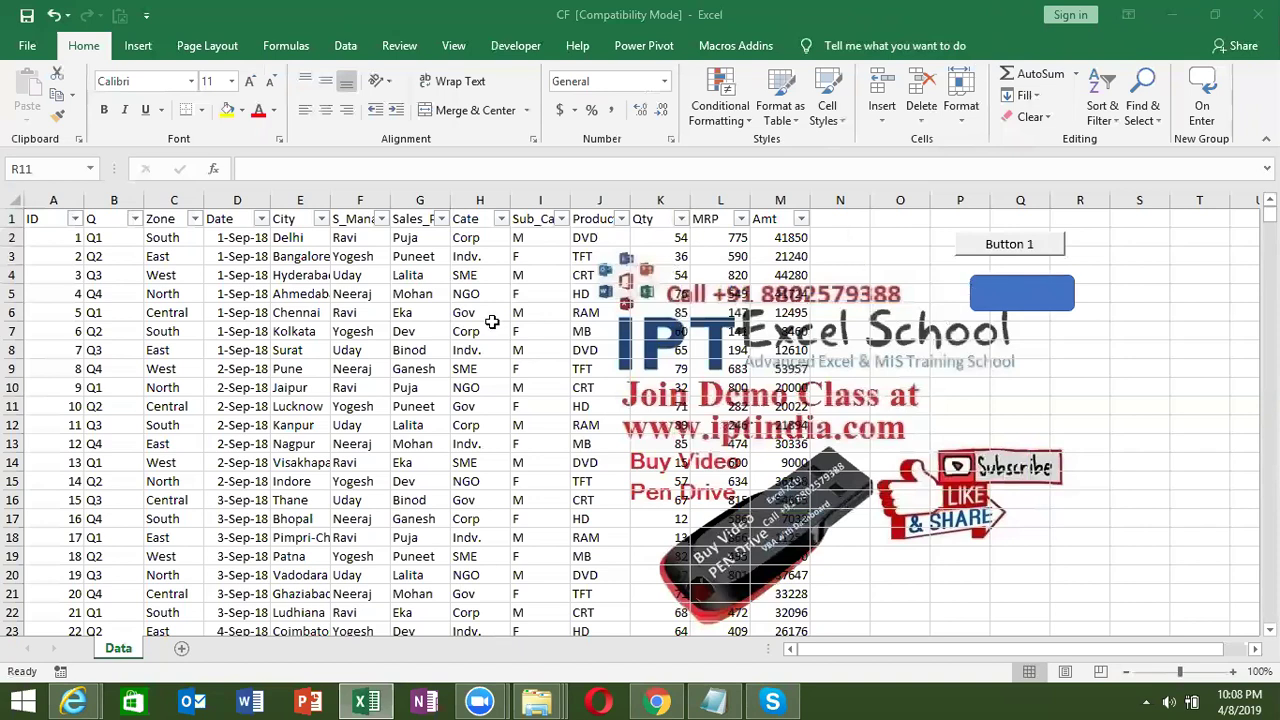
click(403, 288)
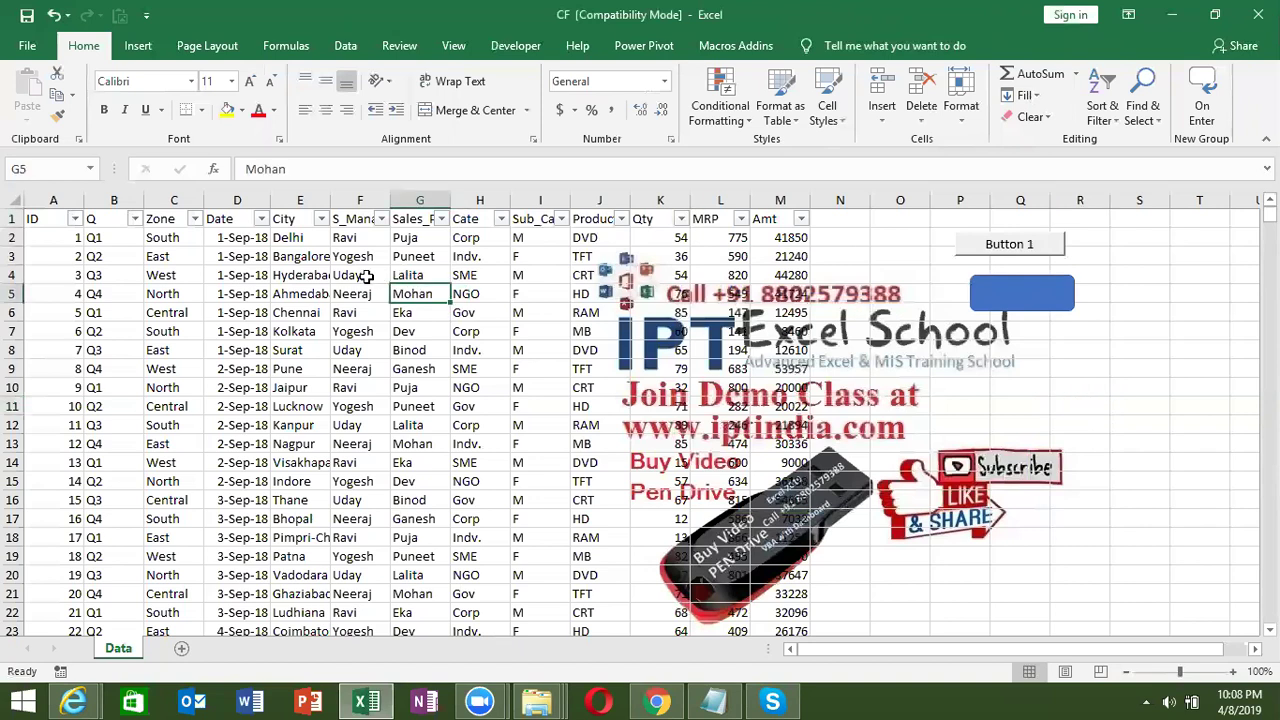
click(326, 270)
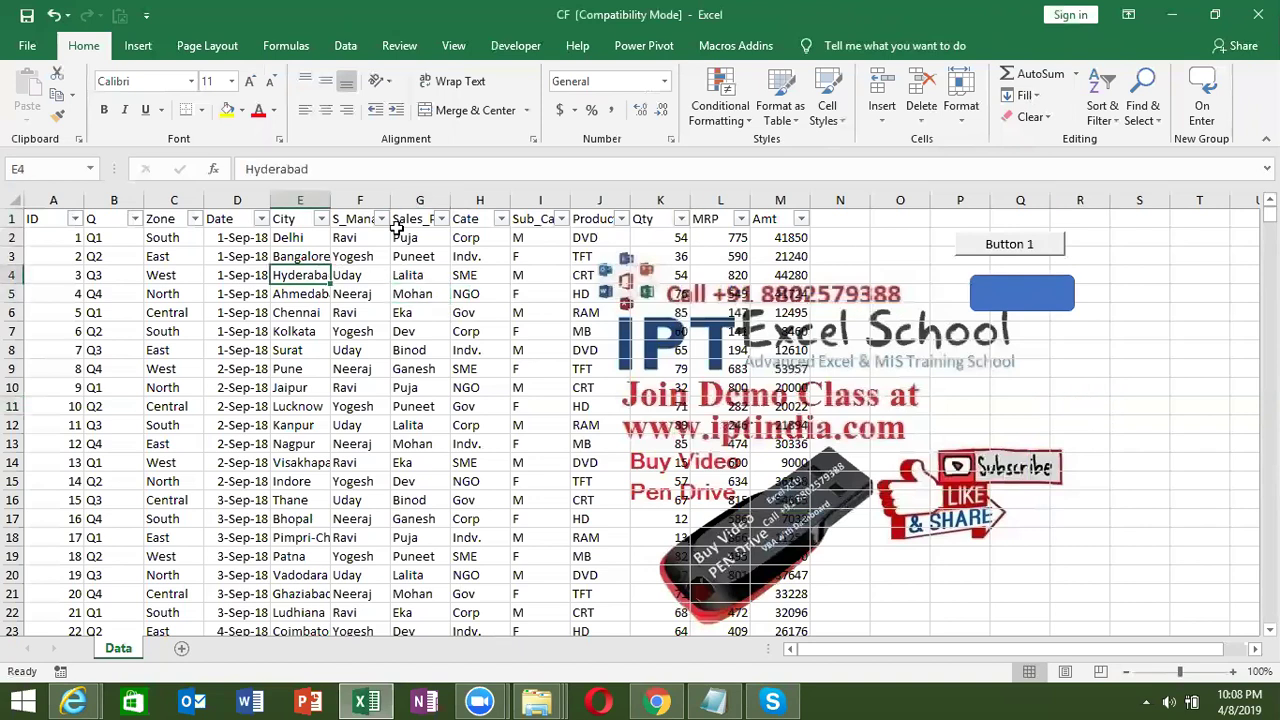